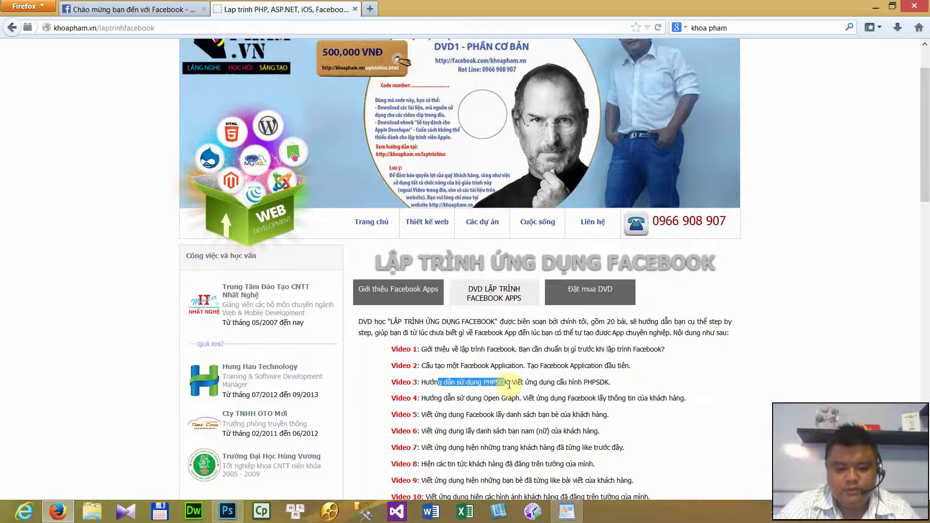
# - Switch to the Facebook login page and log in with the saved developer account's e-mail and password
pyautogui.click(601, 388)
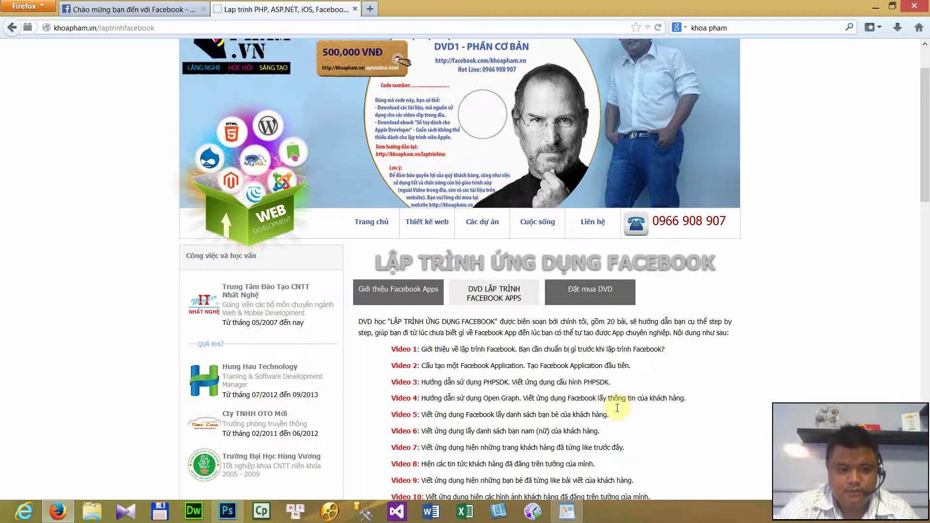
pyautogui.click(136, 12)
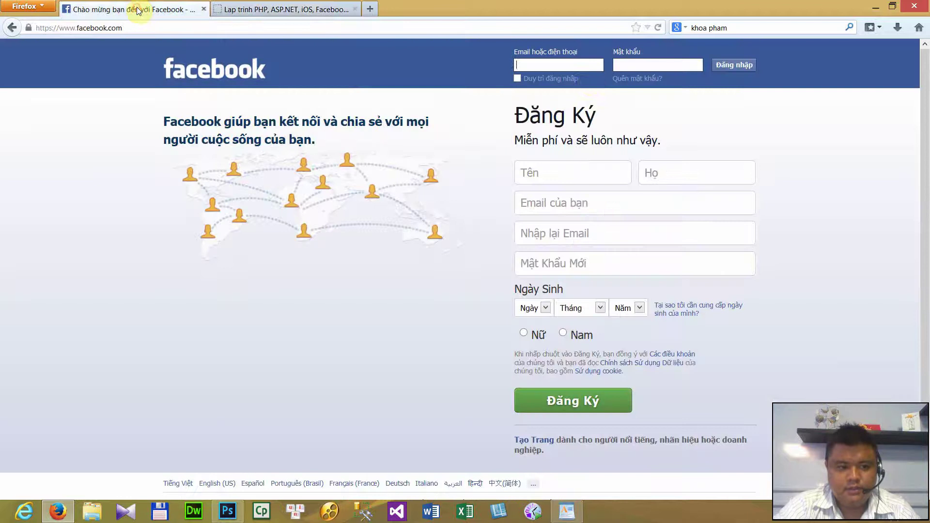
pyautogui.write('kh')
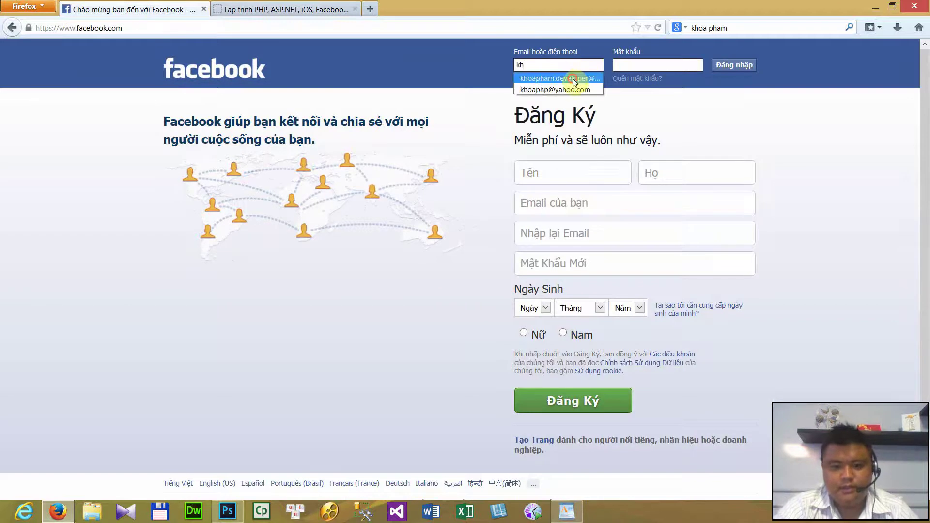
pyautogui.click(596, 78)
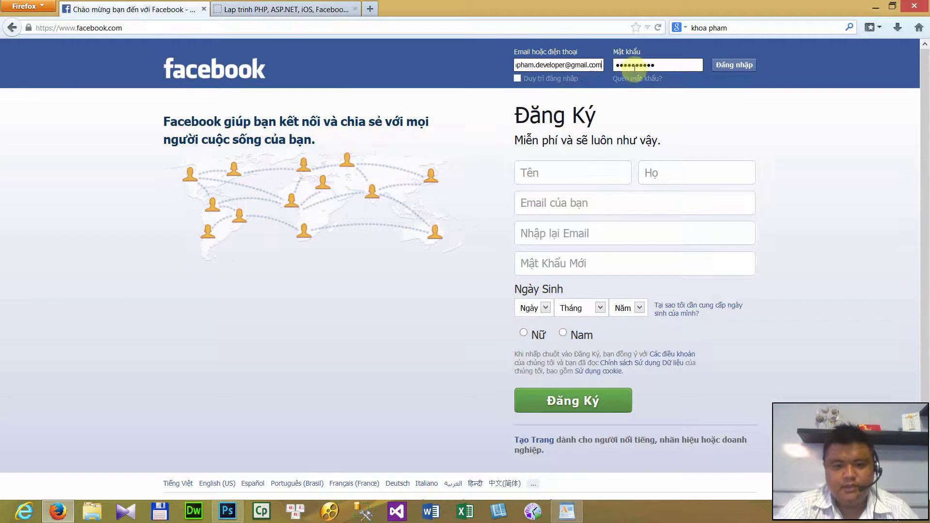
pyautogui.click(737, 65)
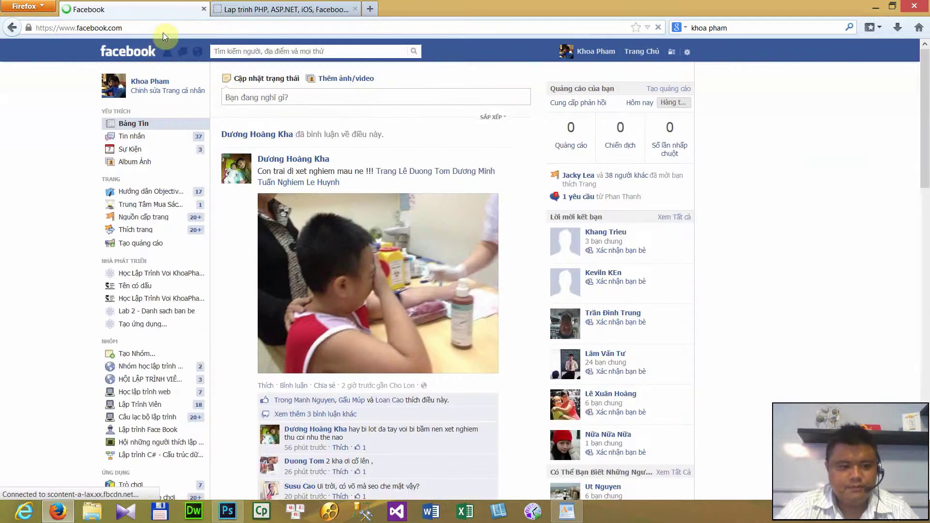
# - Go to developers.facebook.com and open the dashboard of the existing app "Học Lập Trình Voi KhoaPham.Vn"
pyautogui.click(164, 29)
pyautogui.write('developer')
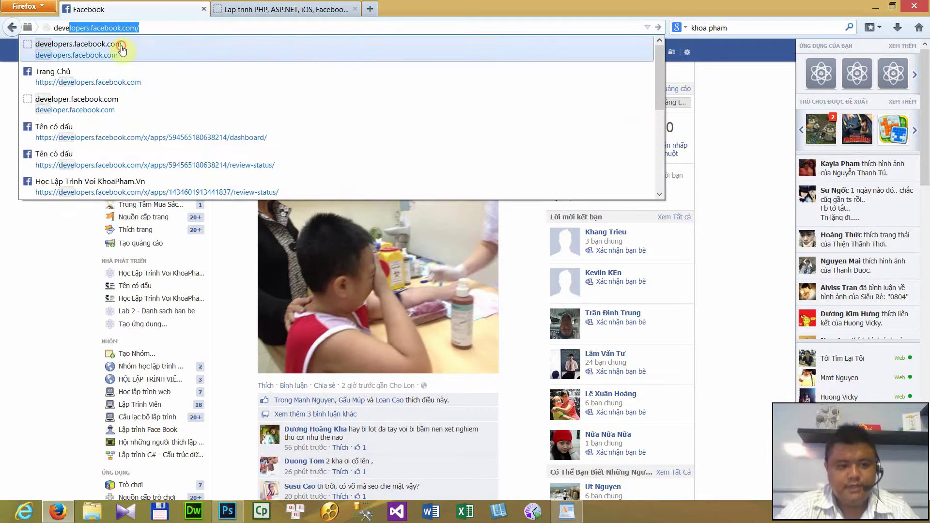
pyautogui.click(121, 46)
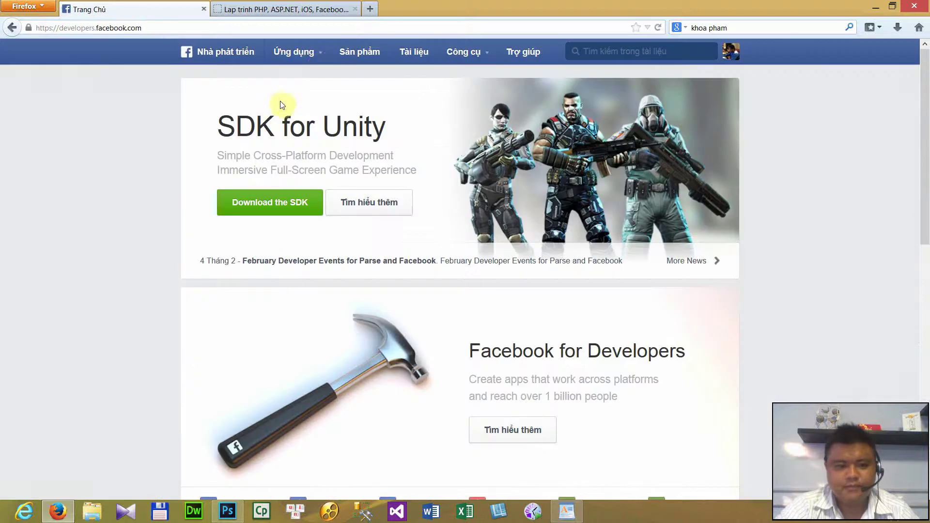
pyautogui.click(319, 57)
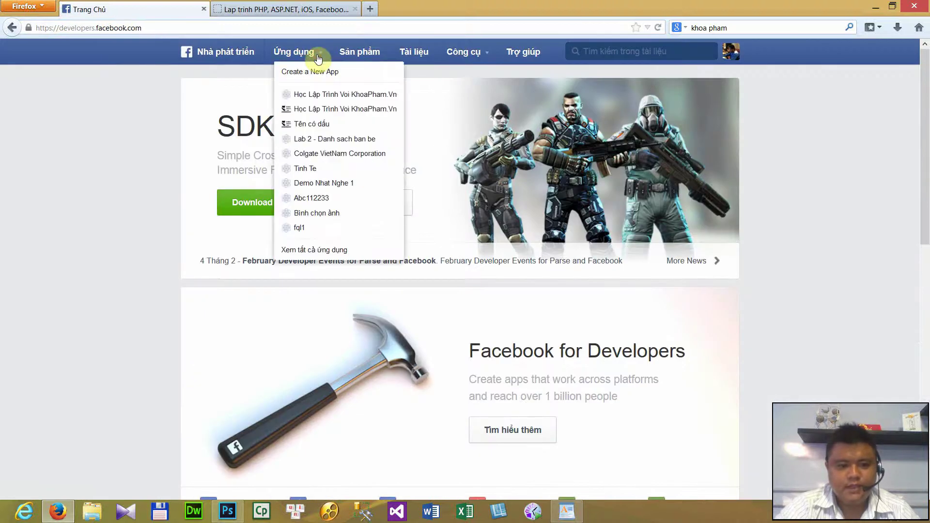
pyautogui.click(318, 112)
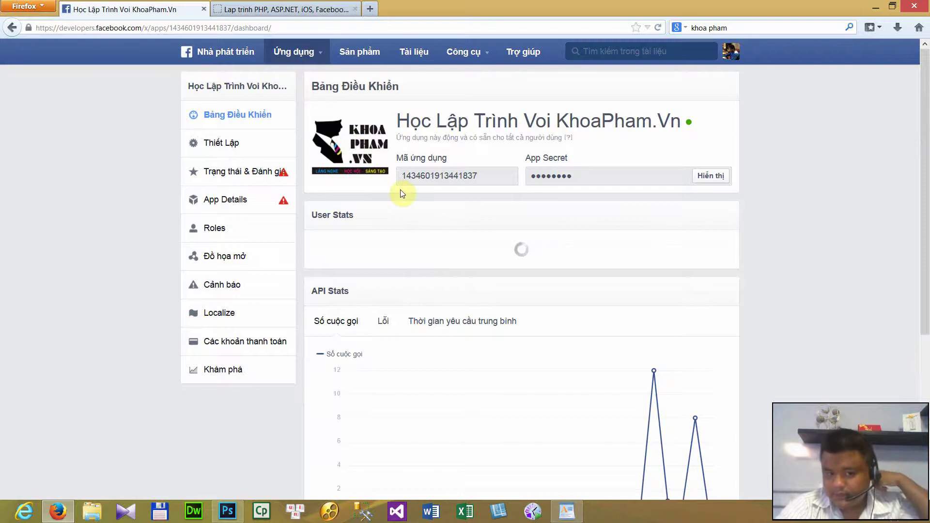
pyautogui.scroll(-5, 414, 196)
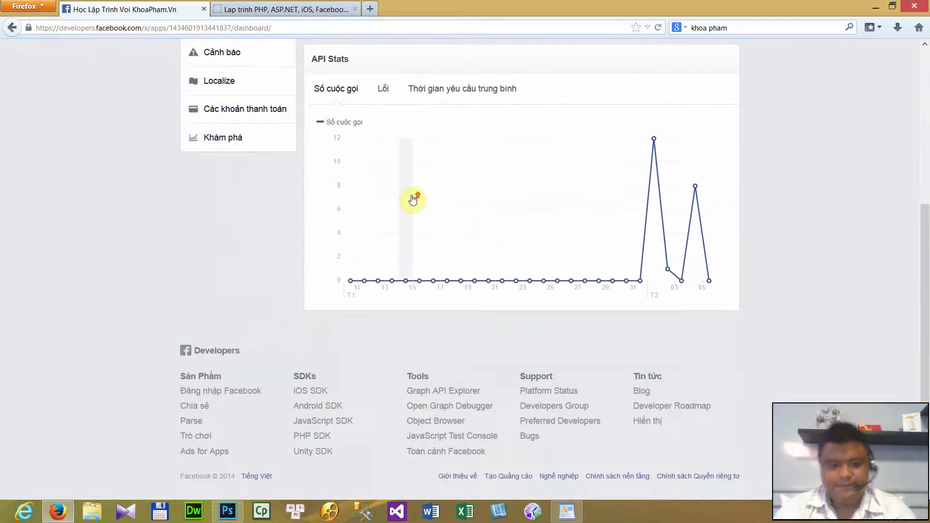
pyautogui.scroll(5, 413, 198)
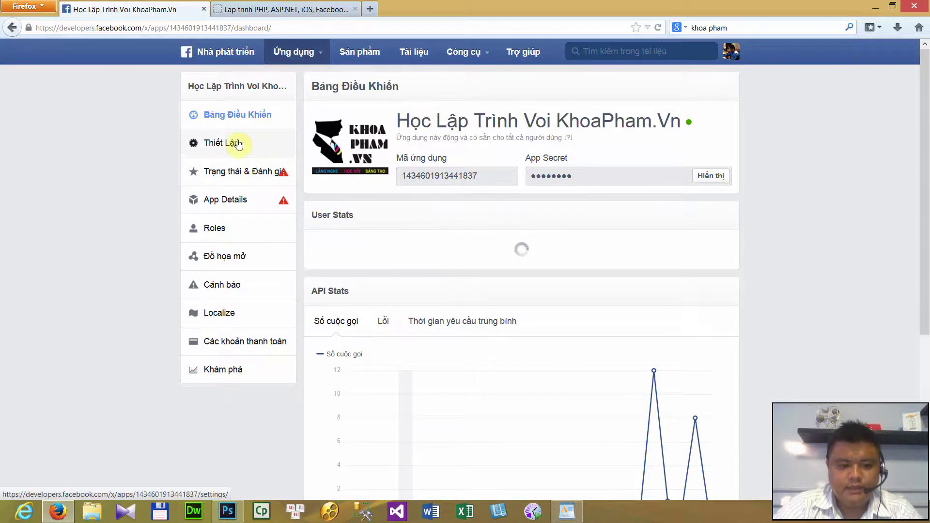
# - Add the App on Facebook platform in the app's basic settings
pyautogui.click(217, 144)
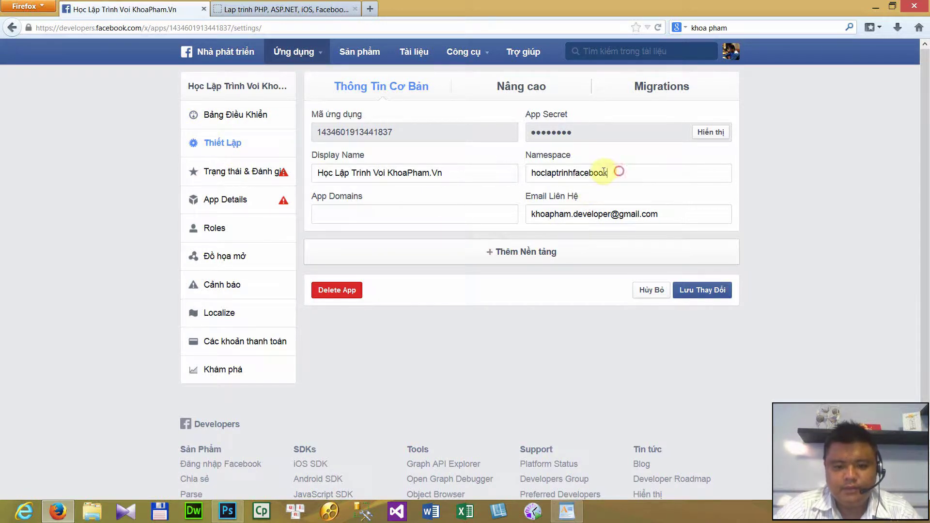
pyautogui.moveTo(617, 173); pyautogui.dragTo(521, 171)
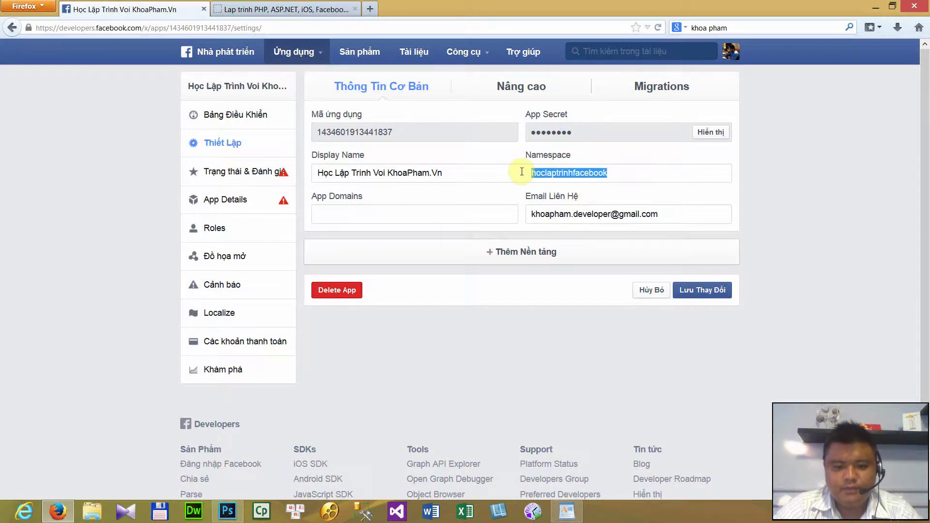
pyautogui.click(501, 260)
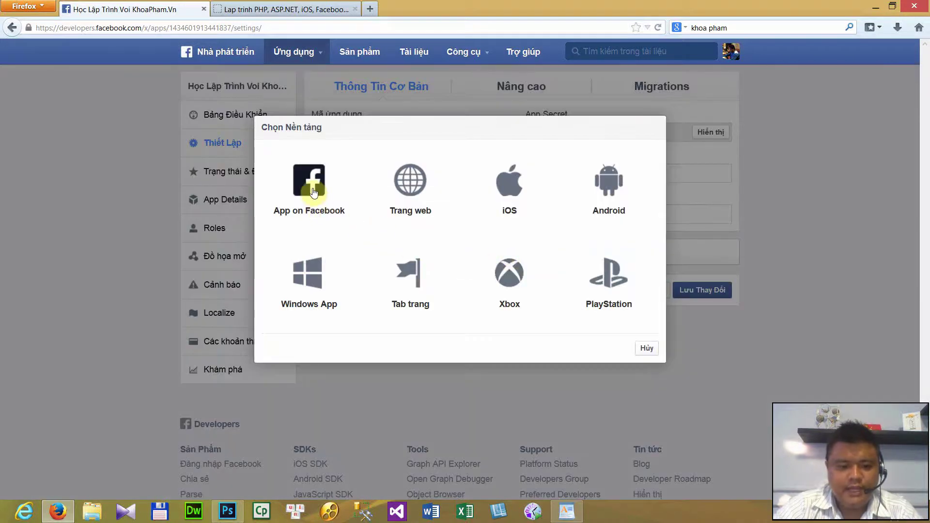
pyautogui.click(313, 190)
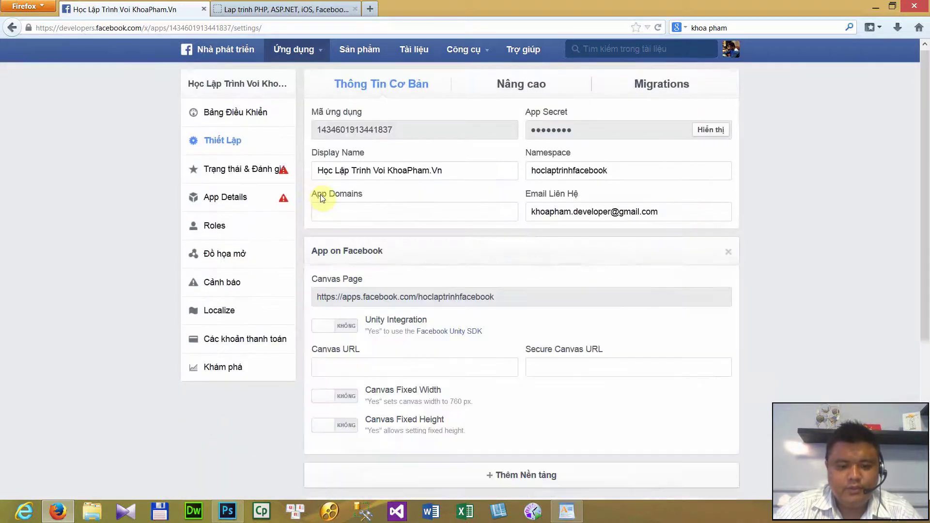
pyautogui.scroll(-5, 322, 193)
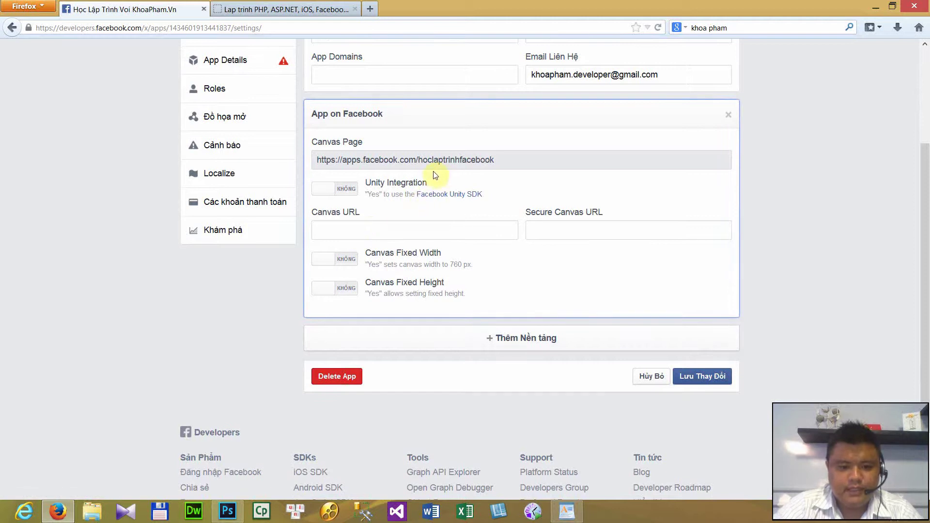
pyautogui.doubleClick(351, 160)
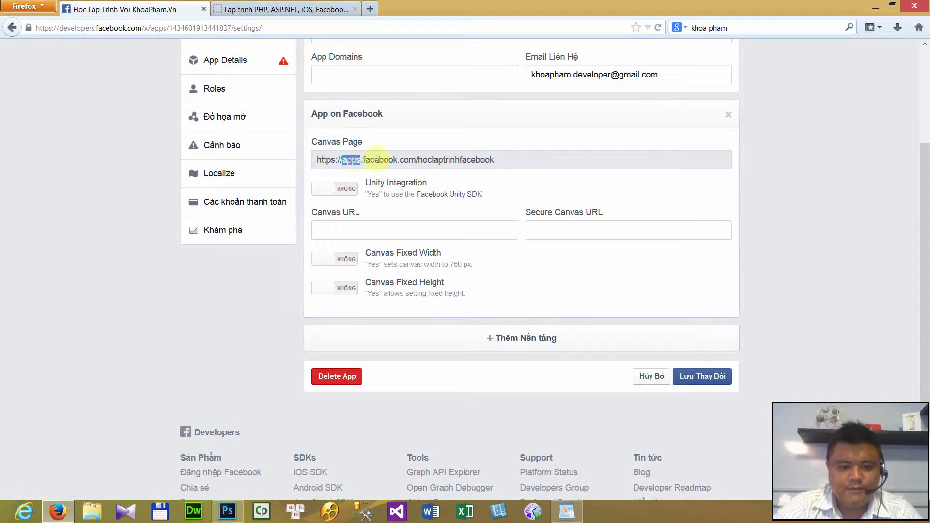
pyautogui.doubleClick(383, 160)
pyautogui.click(415, 160)
pyautogui.doubleClick(454, 160)
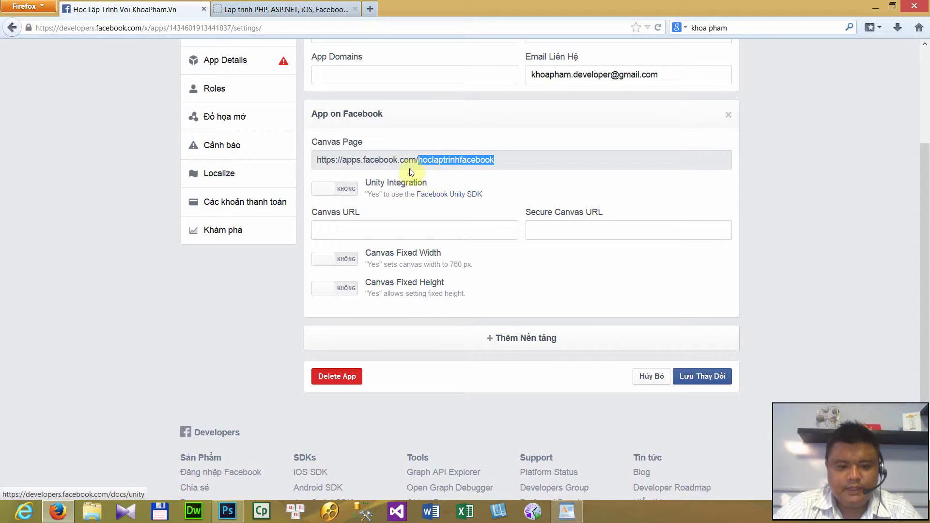
pyautogui.click(364, 236)
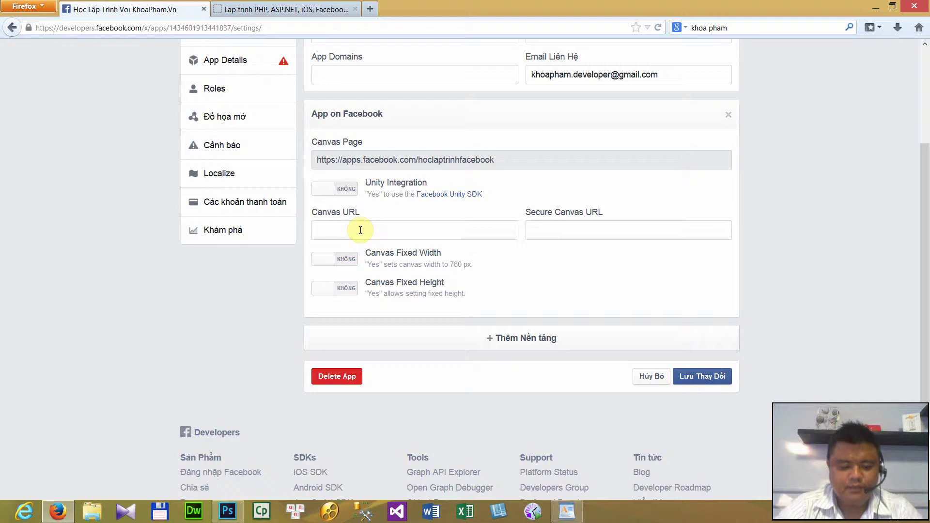
pyautogui.write('htt')
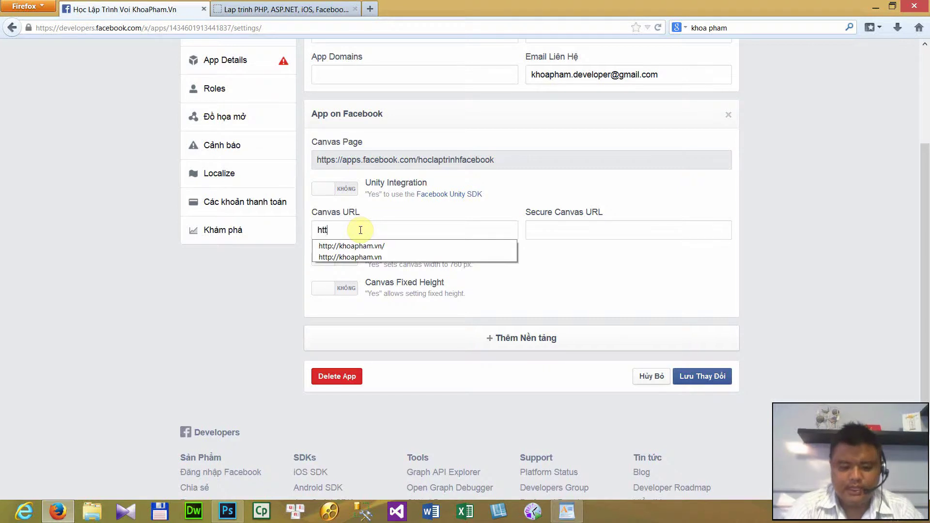
pyautogui.press('Down')
pyautogui.press('Return')
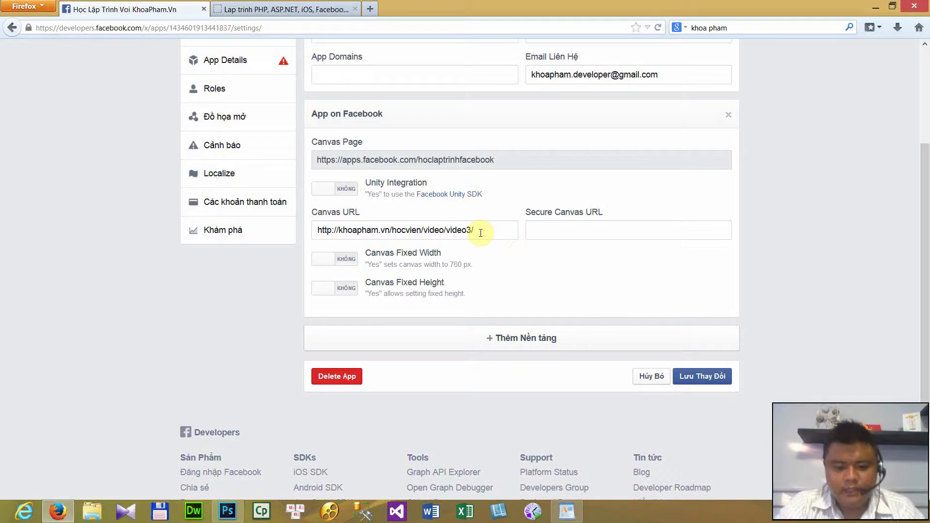
pyautogui.moveTo(482, 230); pyautogui.dragTo(391, 230)
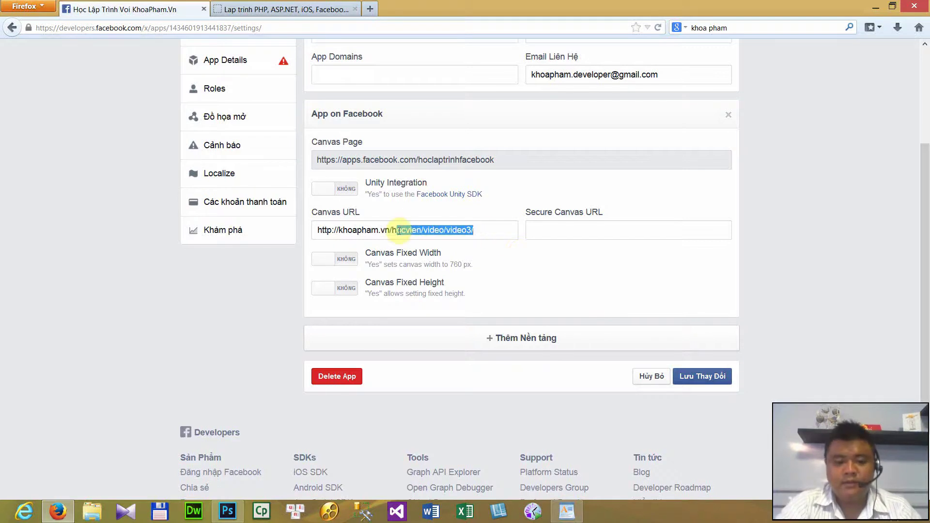
pyautogui.click(394, 230)
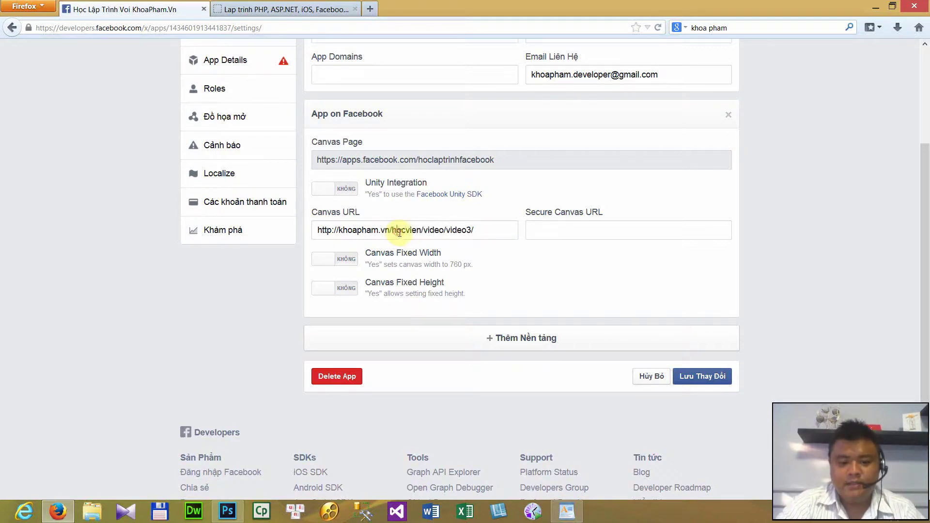
pyautogui.moveTo(490, 164); pyautogui.dragTo(310, 165)
pyautogui.moveTo(487, 231); pyautogui.dragTo(316, 231)
pyautogui.click(392, 235)
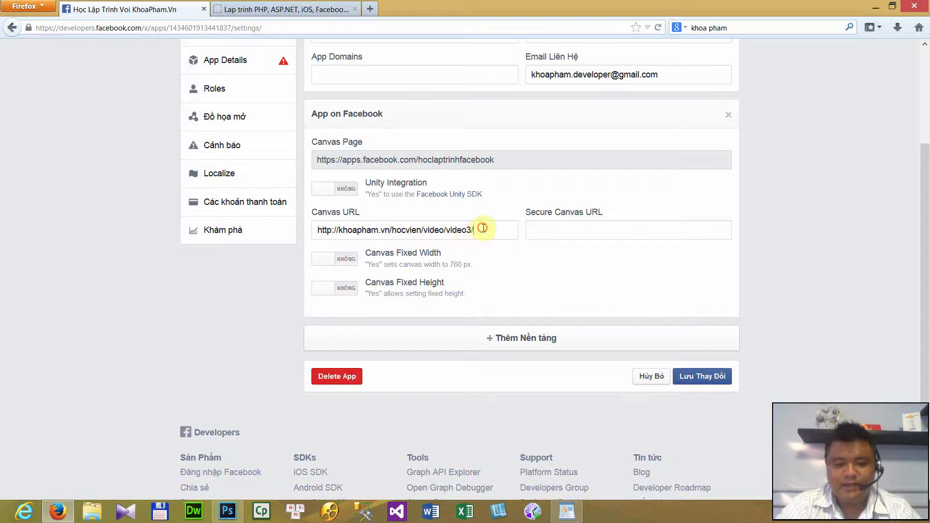
pyautogui.moveTo(483, 228); pyautogui.dragTo(320, 230)
pyautogui.hotkey('ctrl', 'c')
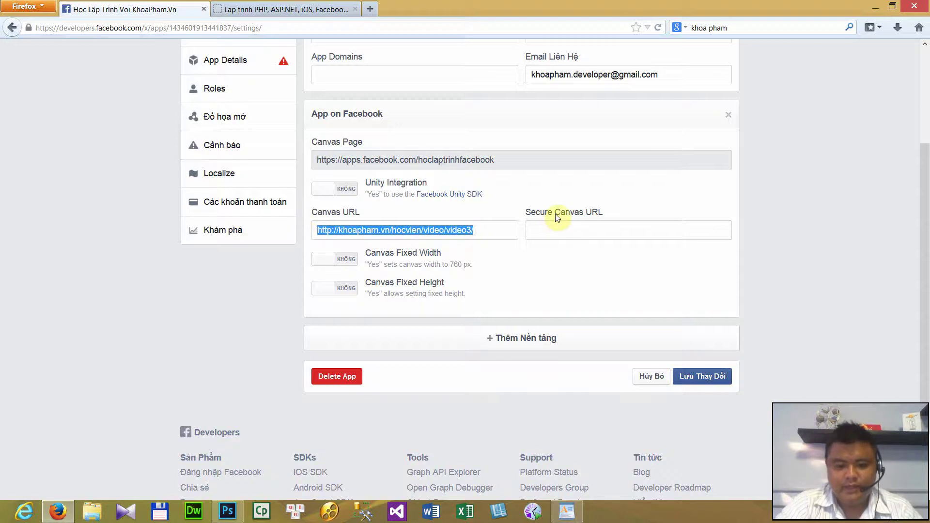
pyautogui.click(543, 229)
pyautogui.hotkey('ctrl', 'v')
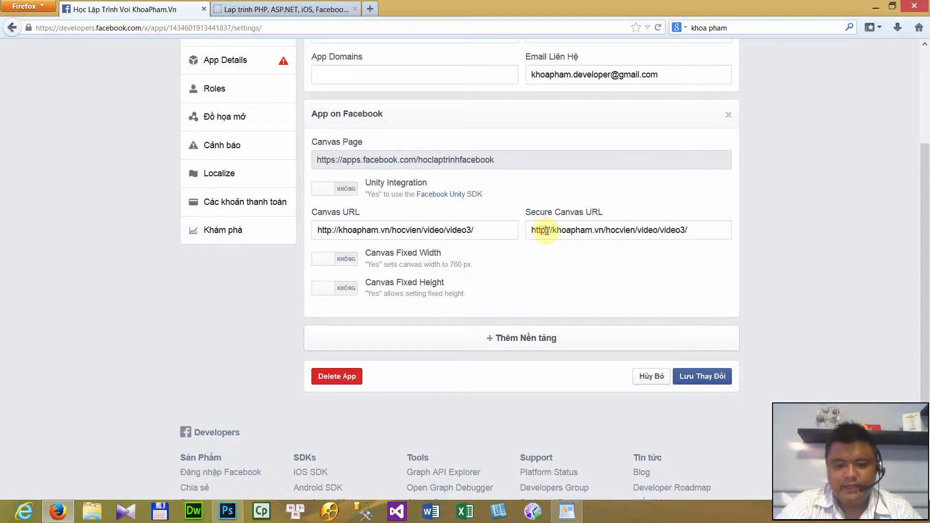
pyautogui.click(547, 231)
pyautogui.write('s')
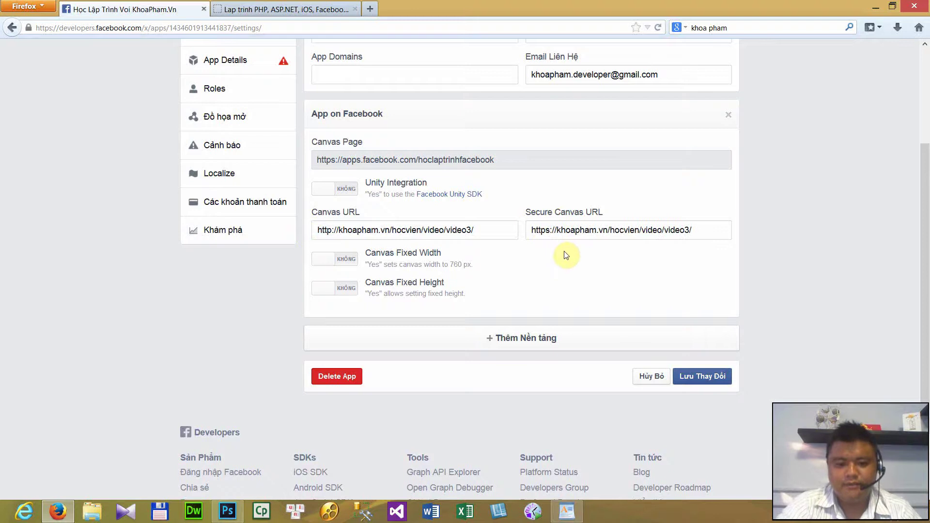
pyautogui.scroll(2, 554, 285)
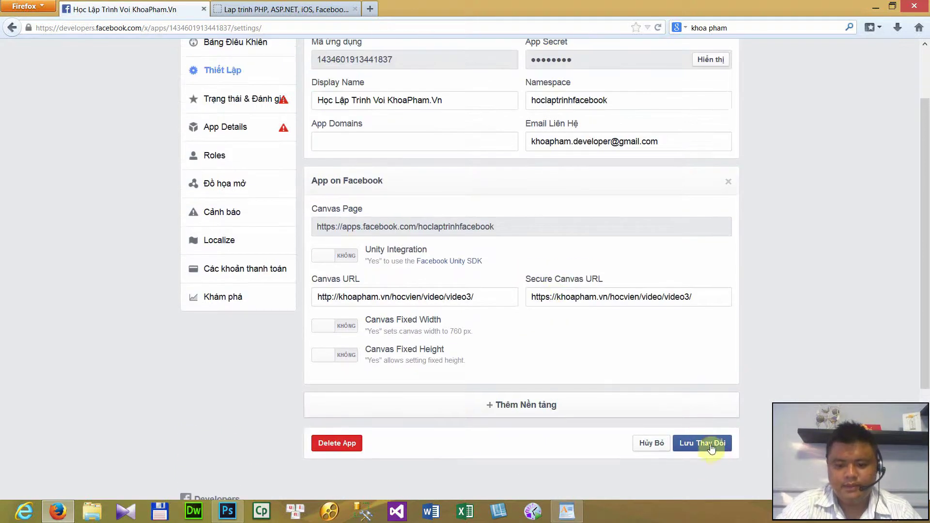
pyautogui.click(710, 443)
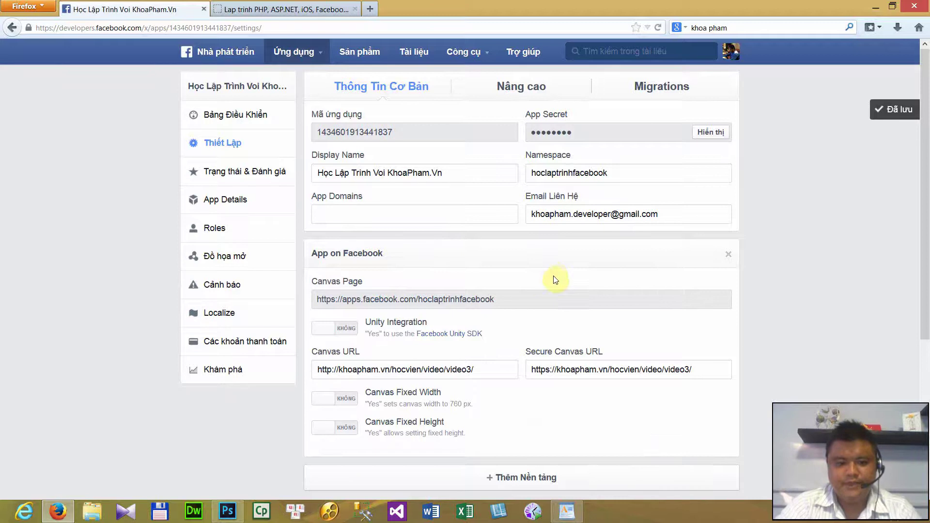
# - Load the Canvas URL in a new browser tab to check the hosted page, and close that tab
pyautogui.scroll(-2, 553, 276)
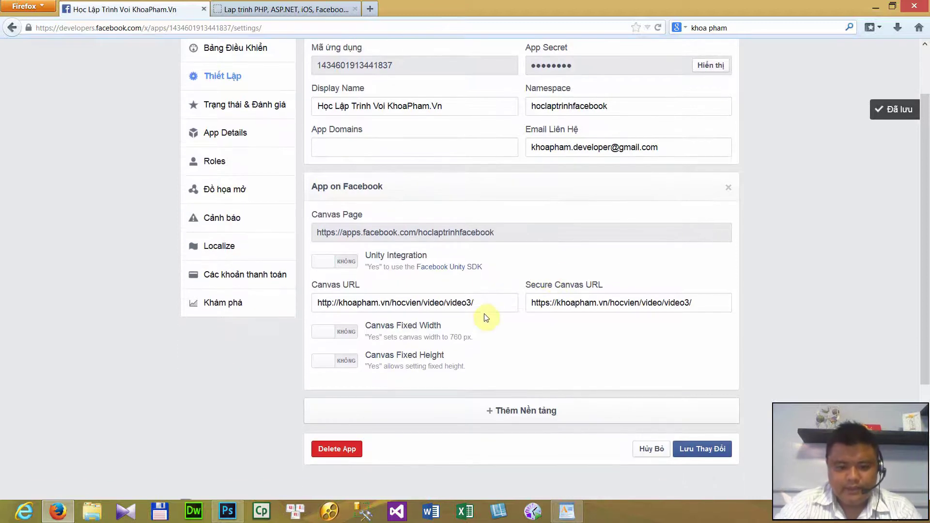
pyautogui.moveTo(493, 301); pyautogui.dragTo(202, 301)
pyautogui.hotkey('ctrl', 'c')
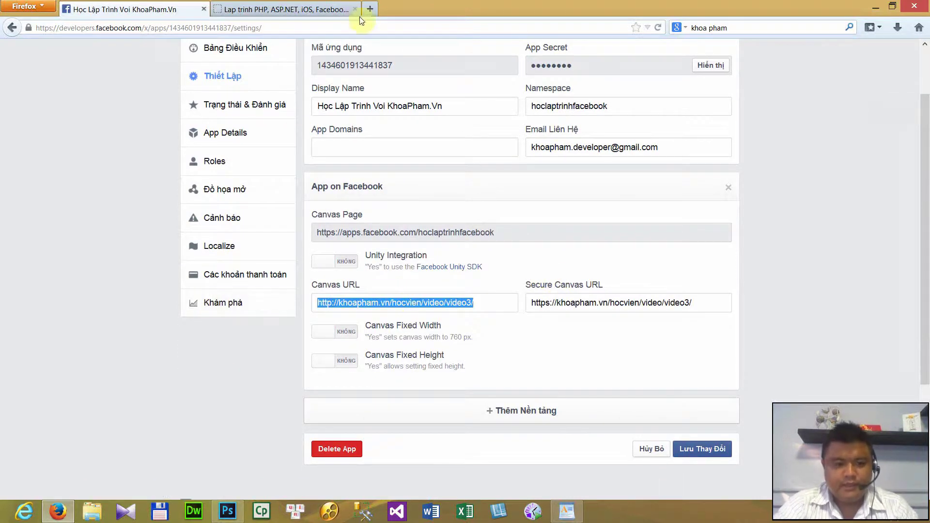
pyautogui.click(370, 11)
pyautogui.hotkey('ctrl', 'v')
pyautogui.press('Return')
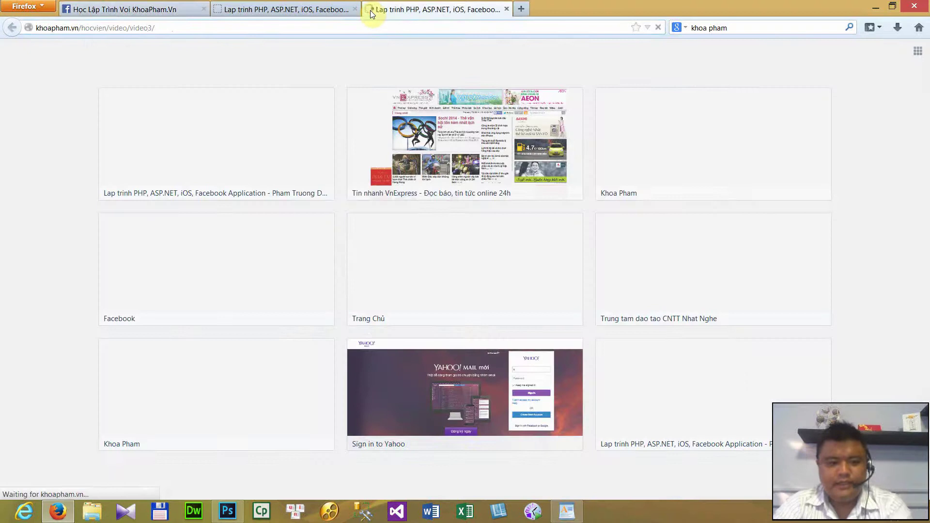
pyautogui.click(507, 10)
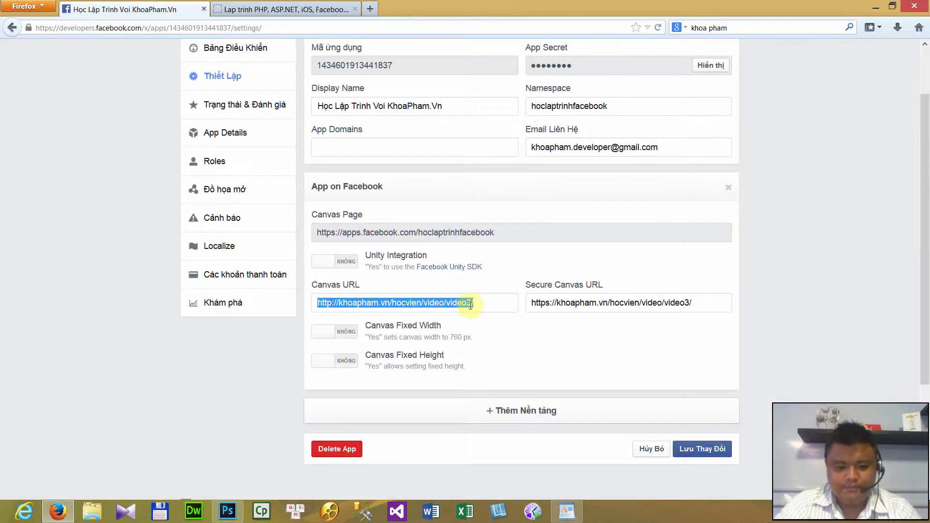
pyautogui.click(445, 303)
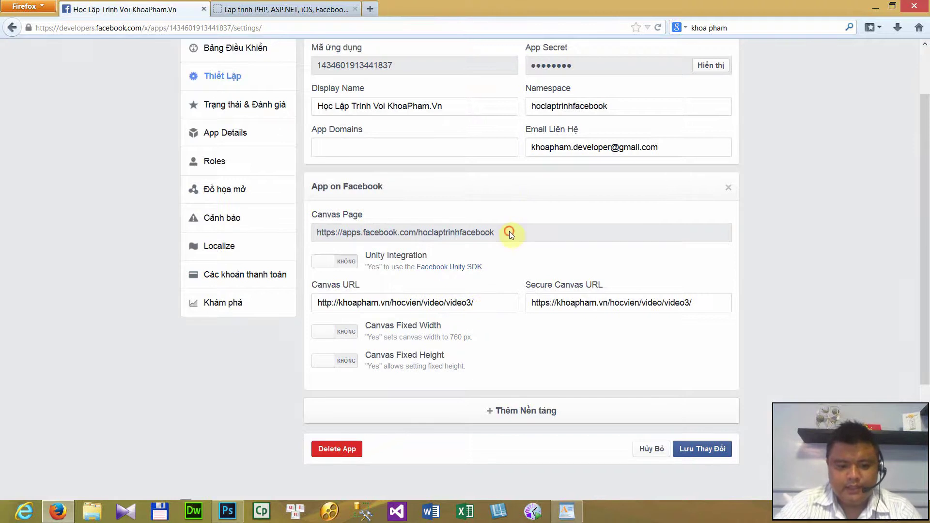
pyautogui.moveTo(508, 232); pyautogui.dragTo(334, 229)
pyautogui.hotkey('ctrl', 'c')
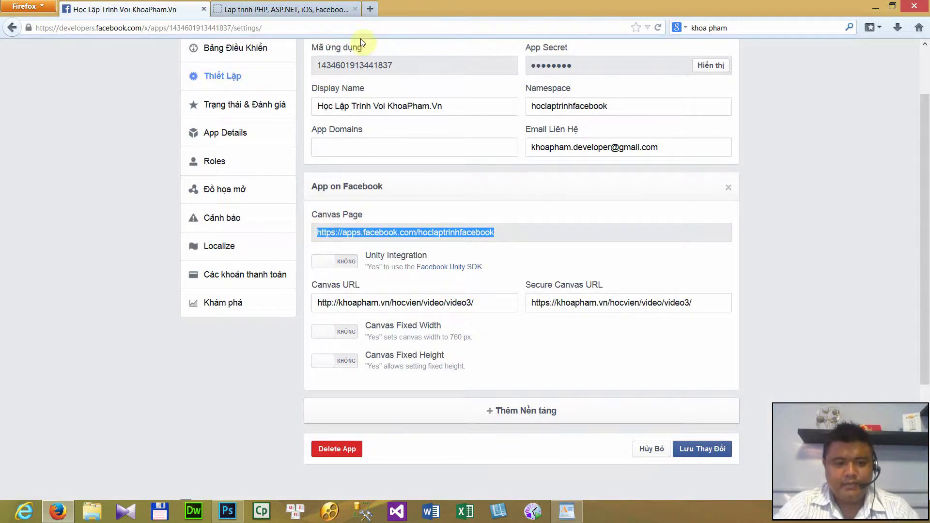
pyautogui.click(375, 13)
pyautogui.hotkey('ctrl', 'v')
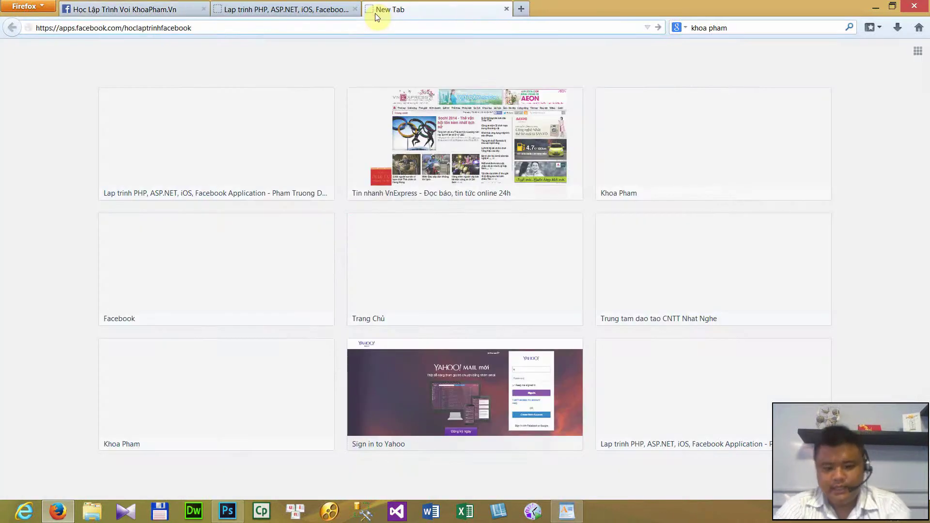
pyautogui.press('Return')
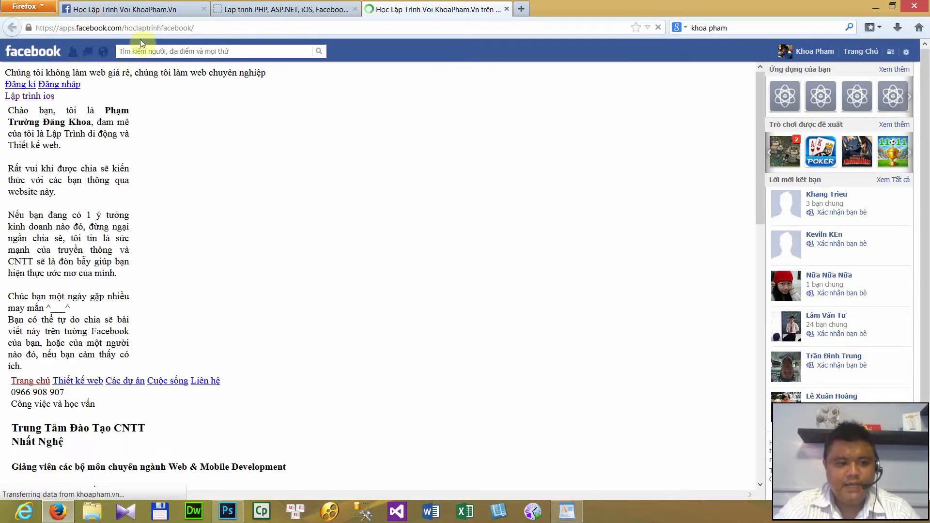
pyautogui.moveTo(90, 73); pyautogui.dragTo(277, 329)
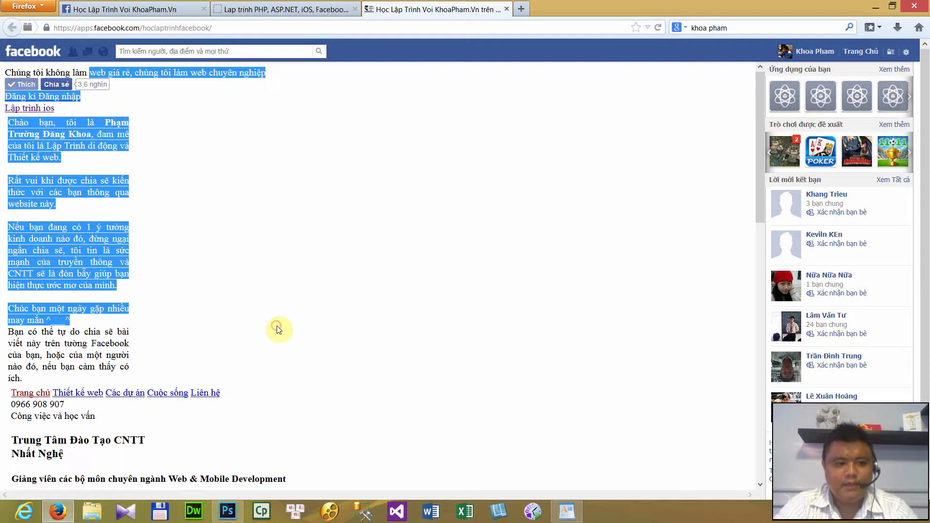
pyautogui.click(277, 329)
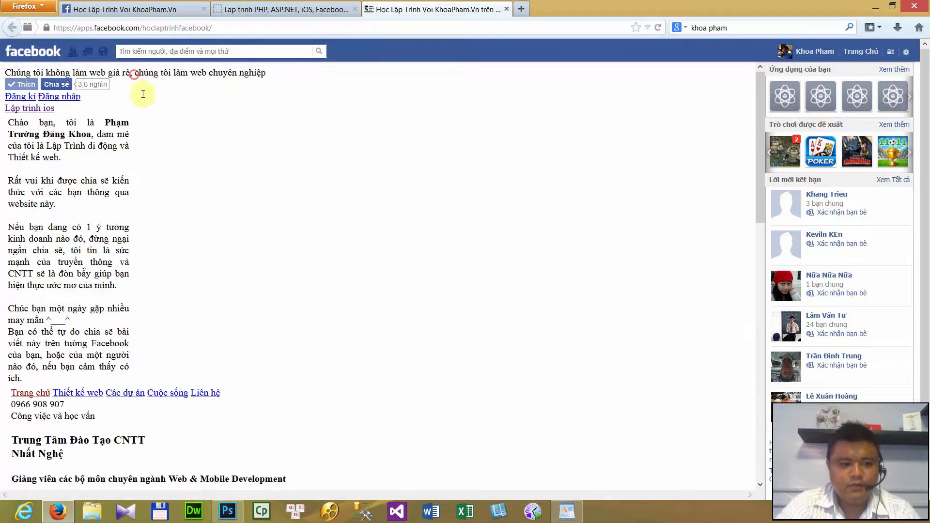
pyautogui.moveTo(134, 74); pyautogui.dragTo(206, 264)
pyautogui.click(205, 264)
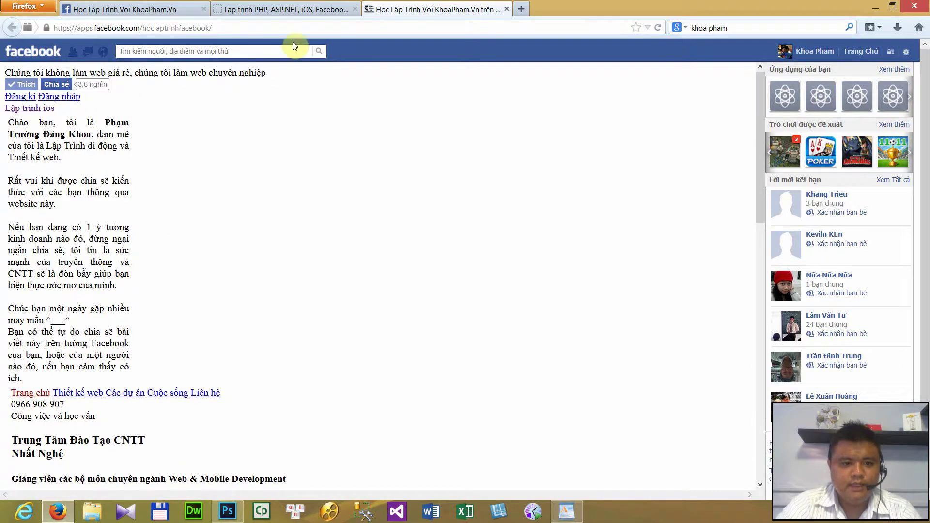
# - Return to the app settings and compare the namespace, the Canvas Page address and the folder path in Canvas URL
pyautogui.click(298, 7)
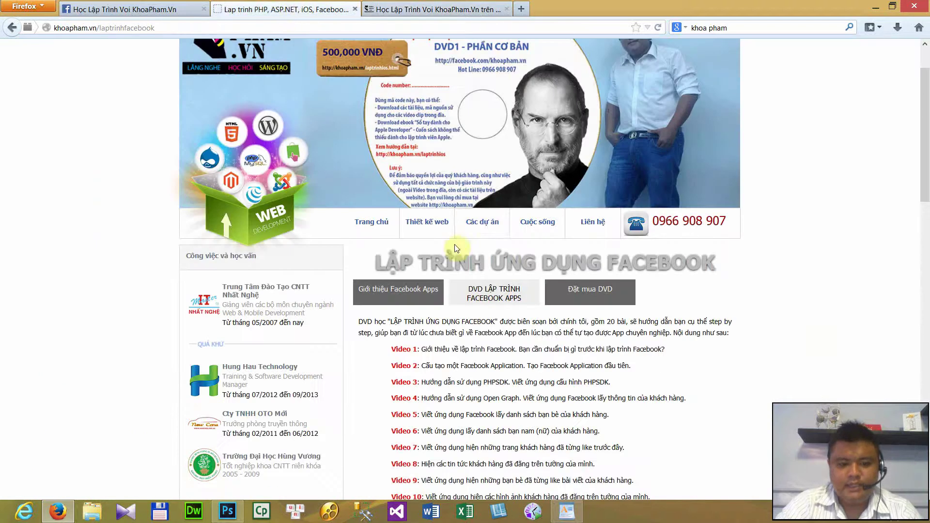
pyautogui.click(111, 7)
pyautogui.scroll(3, 436, 310)
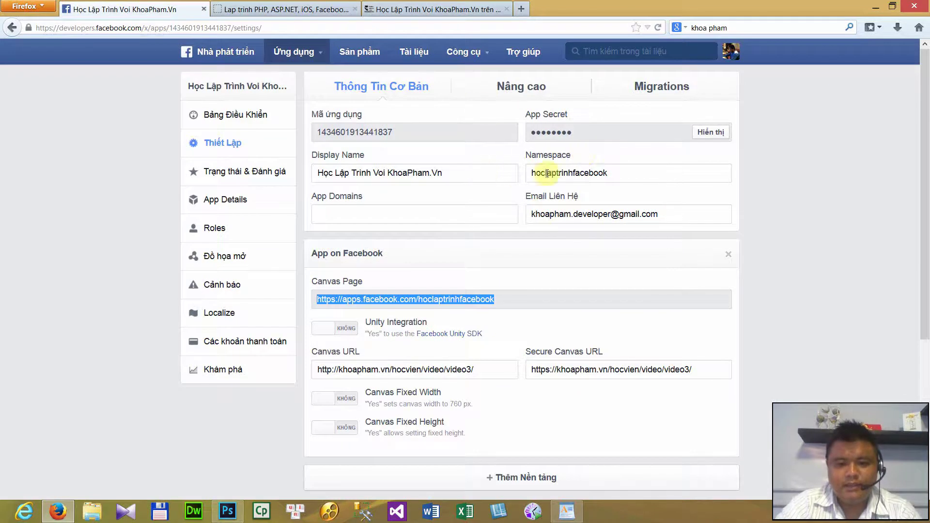
pyautogui.click(506, 304)
pyautogui.moveTo(523, 304); pyautogui.dragTo(417, 301)
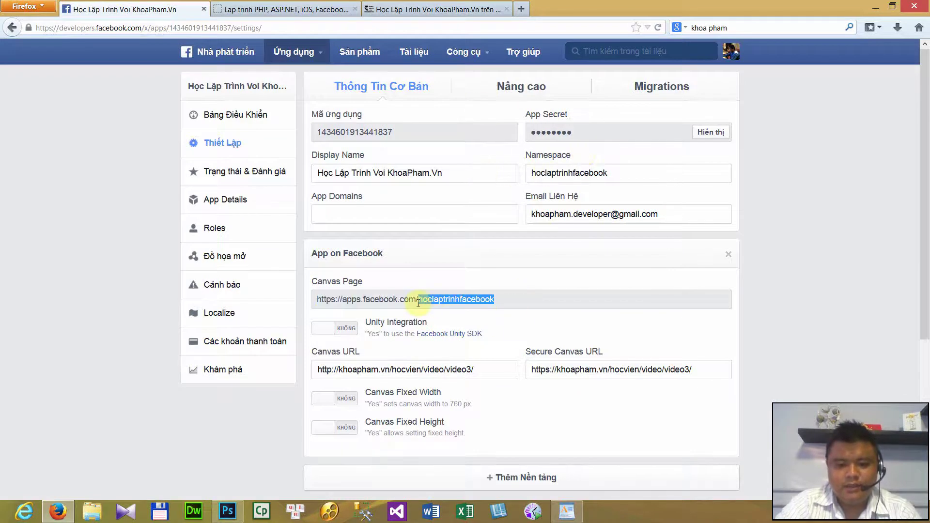
pyautogui.moveTo(487, 369); pyautogui.dragTo(315, 367)
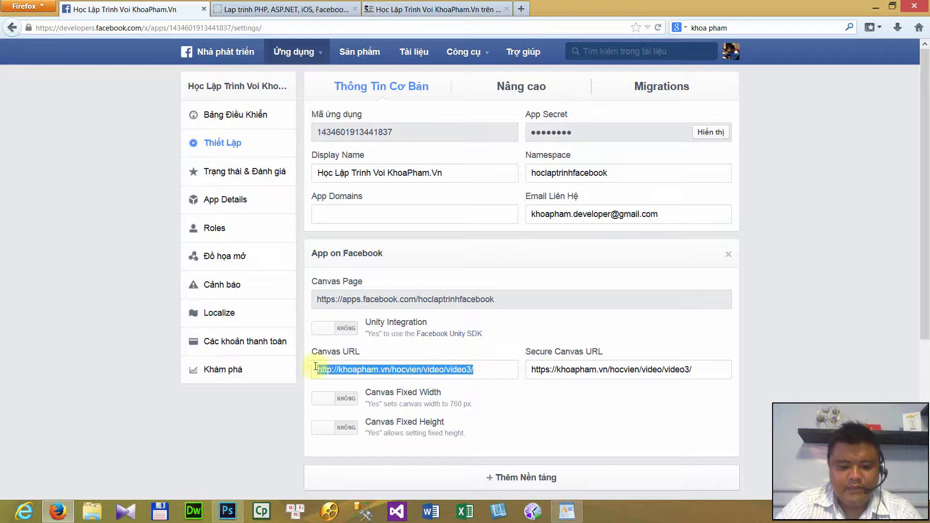
pyautogui.doubleClick(460, 374)
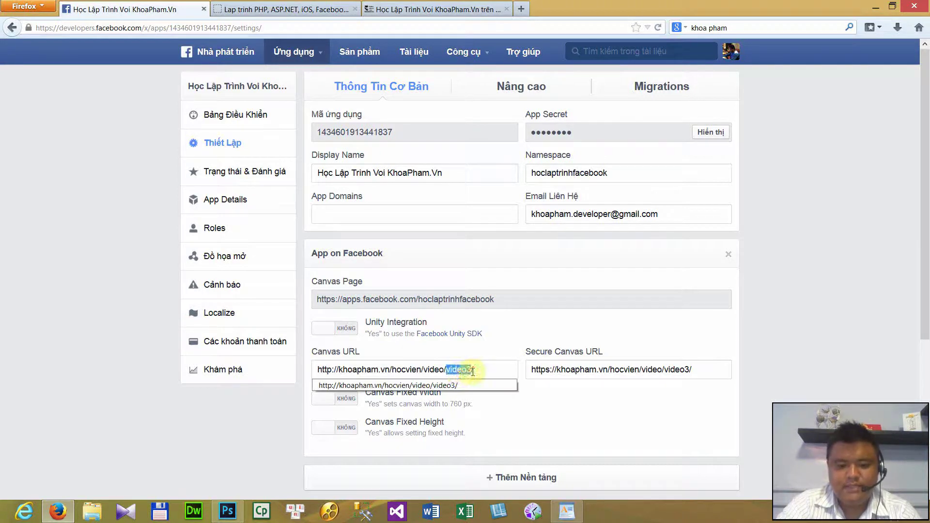
pyautogui.click(482, 370)
pyautogui.moveTo(484, 370); pyautogui.dragTo(419, 370)
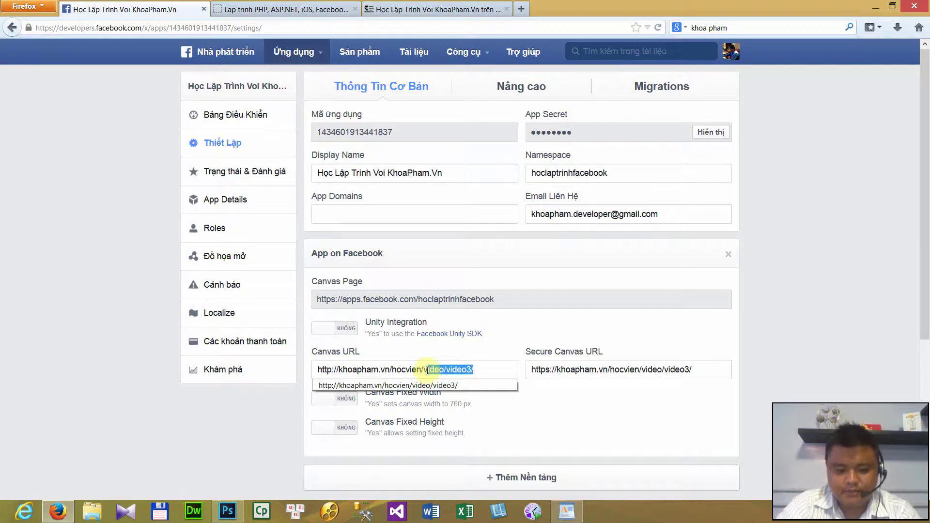
# - Copy the folder name video from the Canvas URL
pyautogui.doubleClick(434, 370)
pyautogui.rightClick(435, 370)
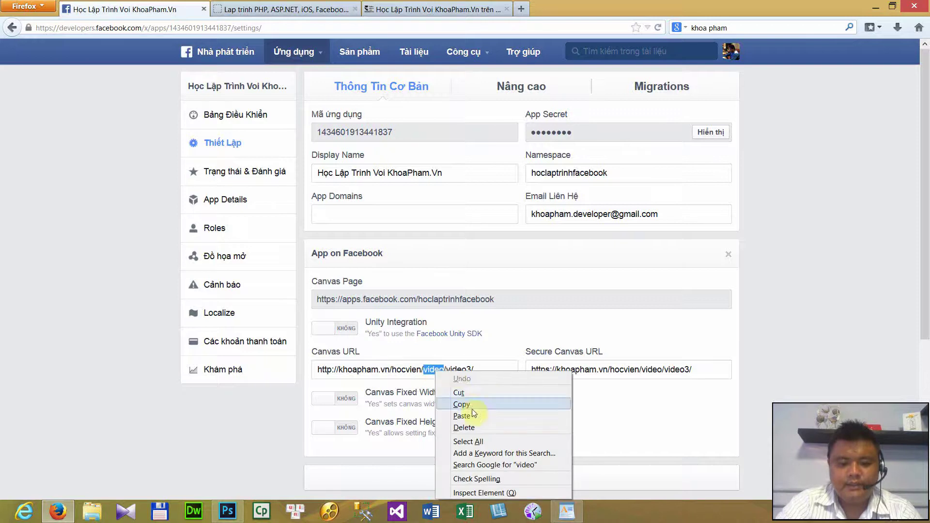
pyautogui.click(473, 408)
# - Review the domain and folder path in Canvas URL and check them against the loaded canvas page
pyautogui.scroll(-3, 487, 375)
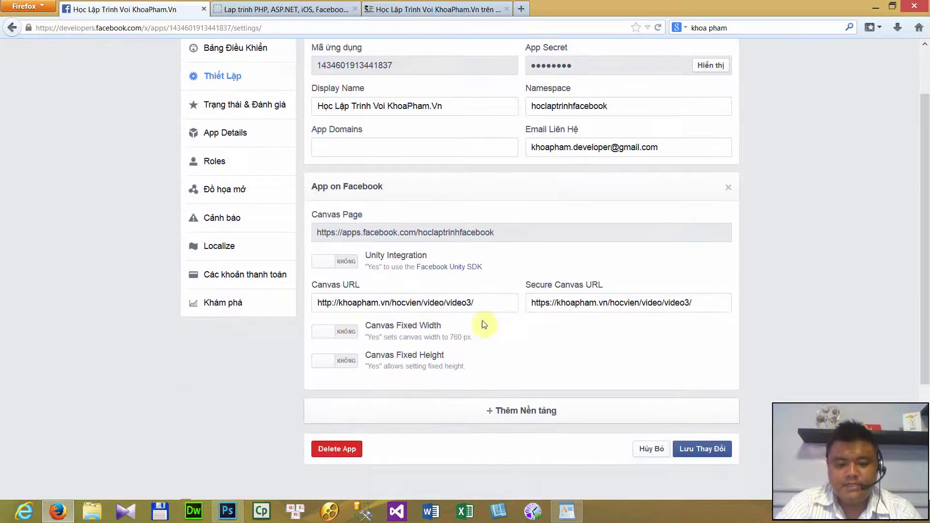
pyautogui.moveTo(492, 301); pyautogui.dragTo(422, 302)
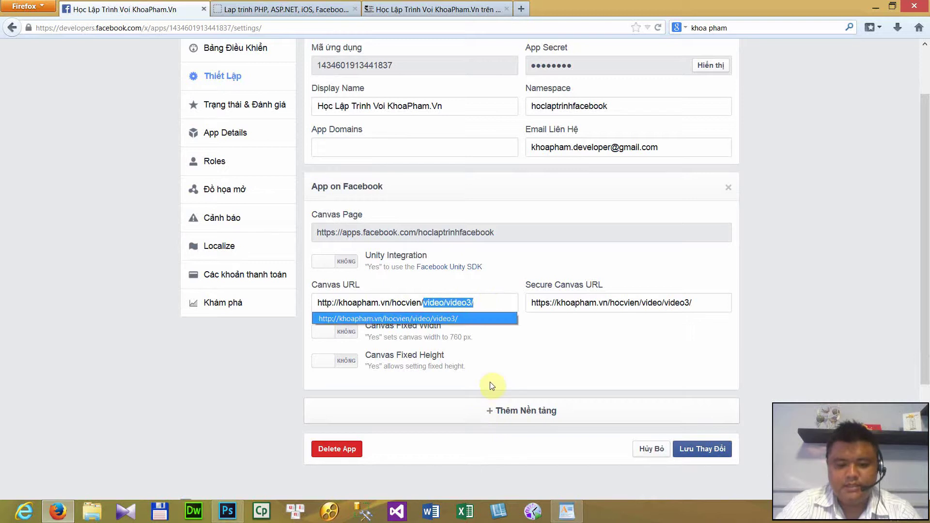
pyautogui.doubleClick(369, 303)
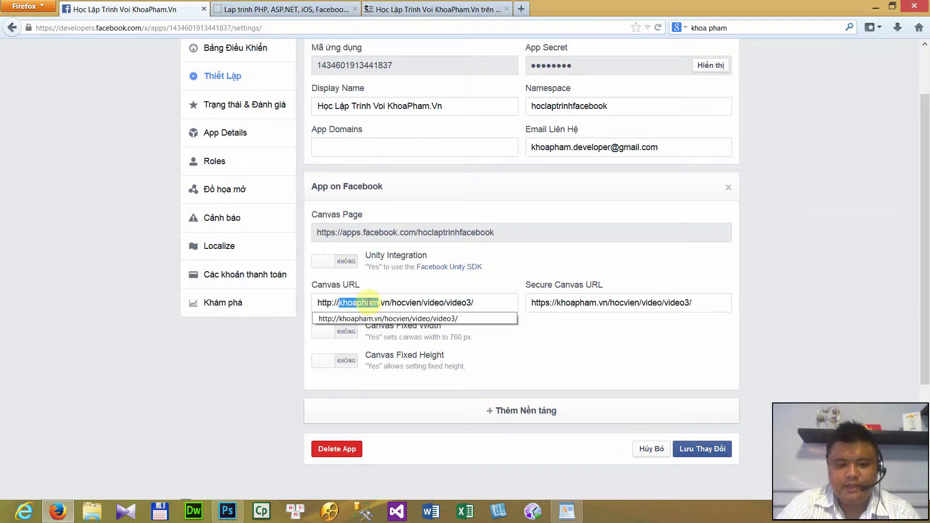
pyautogui.click(427, 11)
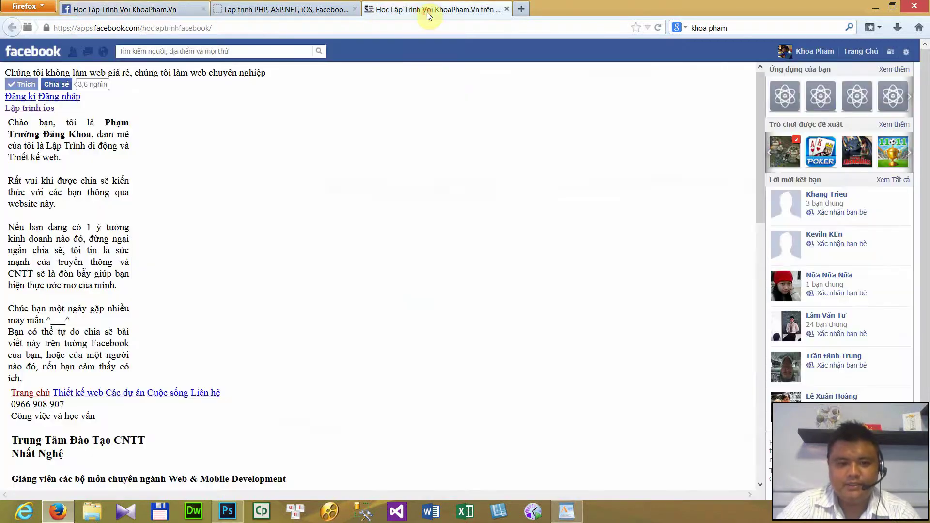
pyautogui.click(180, 9)
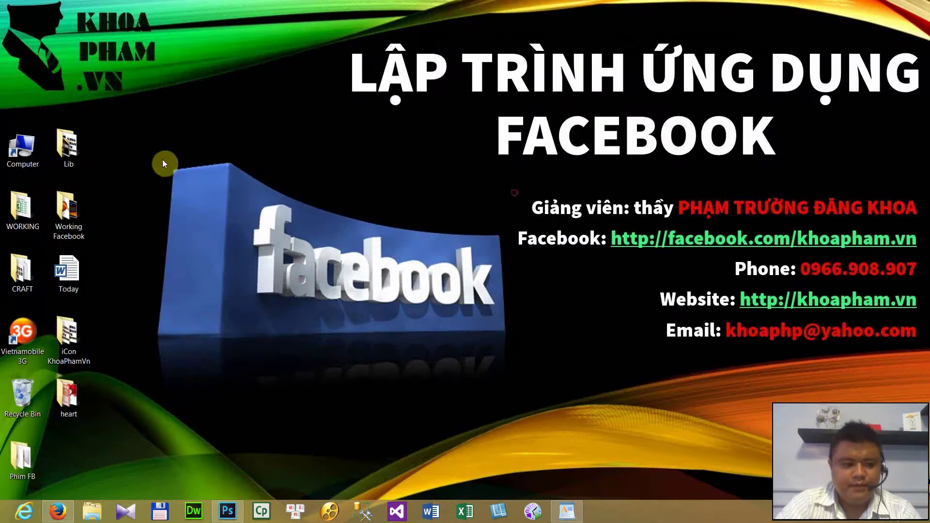
# - Create a folder named video in G:\AppServ\www using File Explorer, and open it
pyautogui.doubleClick(36, 157)
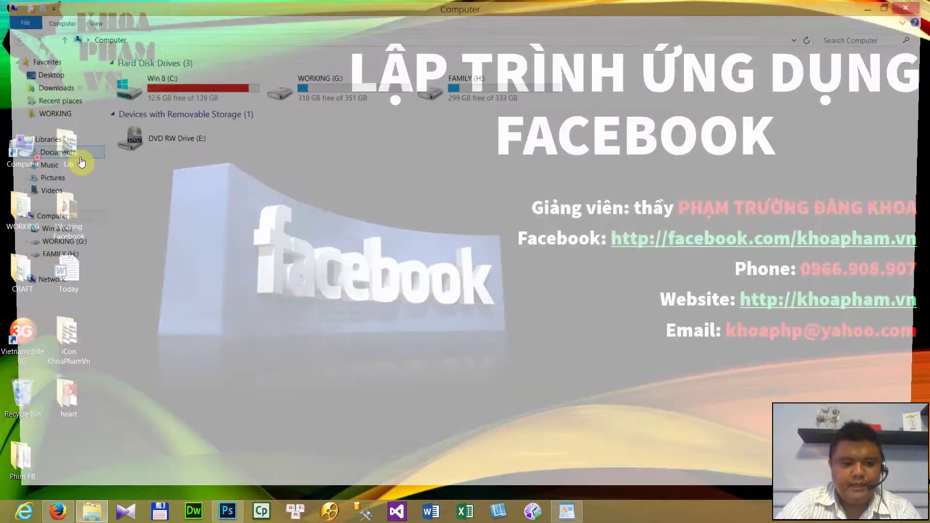
pyautogui.doubleClick(341, 86)
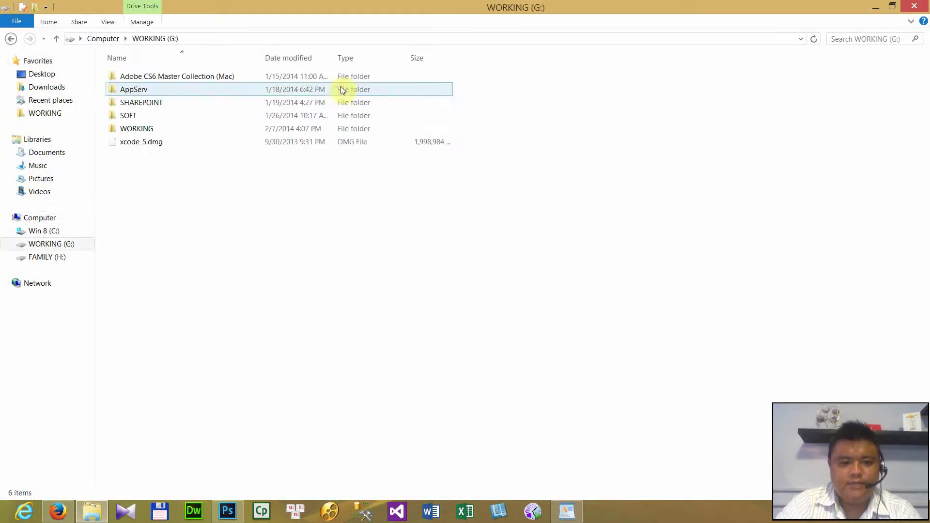
pyautogui.doubleClick(163, 90)
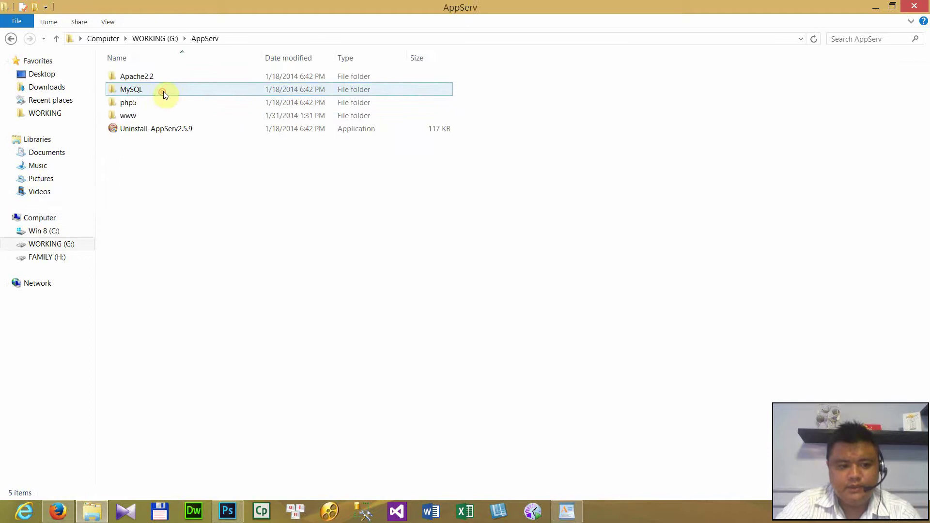
pyautogui.doubleClick(140, 116)
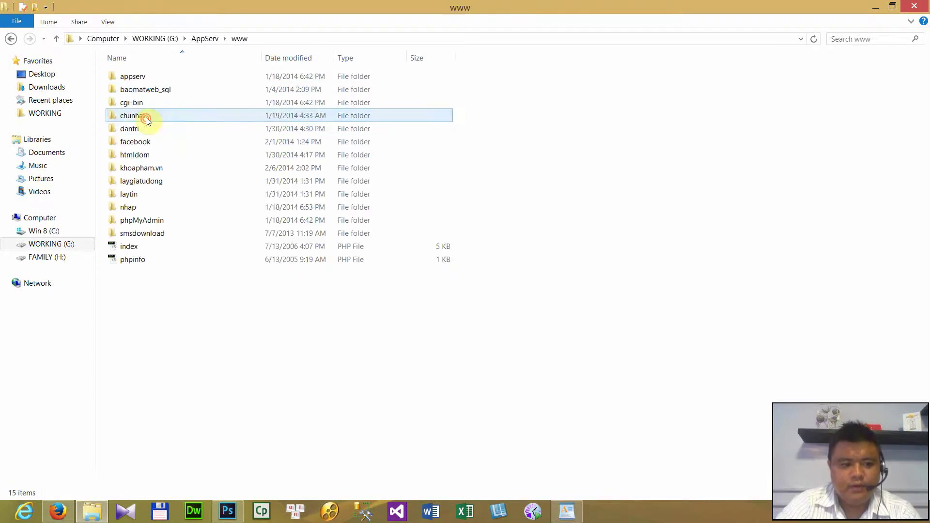
pyautogui.rightClick(181, 307)
pyautogui.moveTo(266, 432)
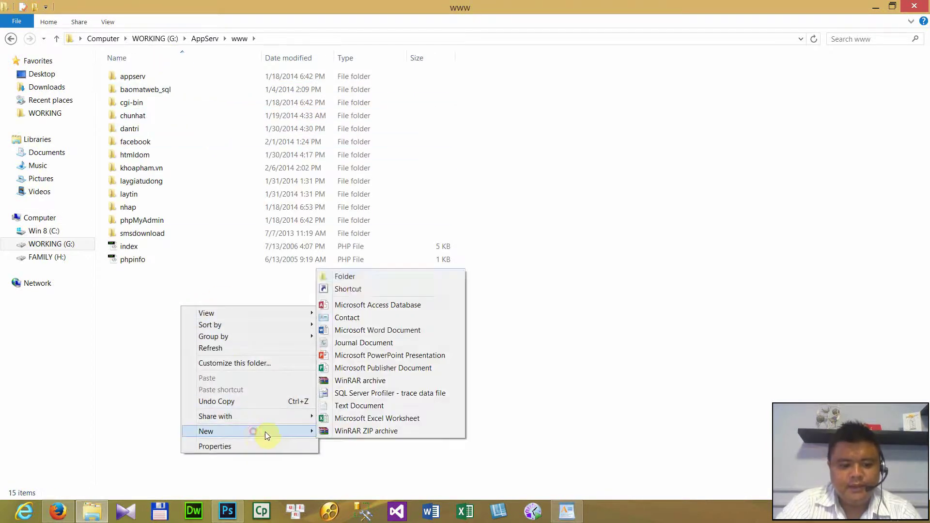
pyautogui.click(356, 279)
pyautogui.write('video')
pyautogui.press('Return')
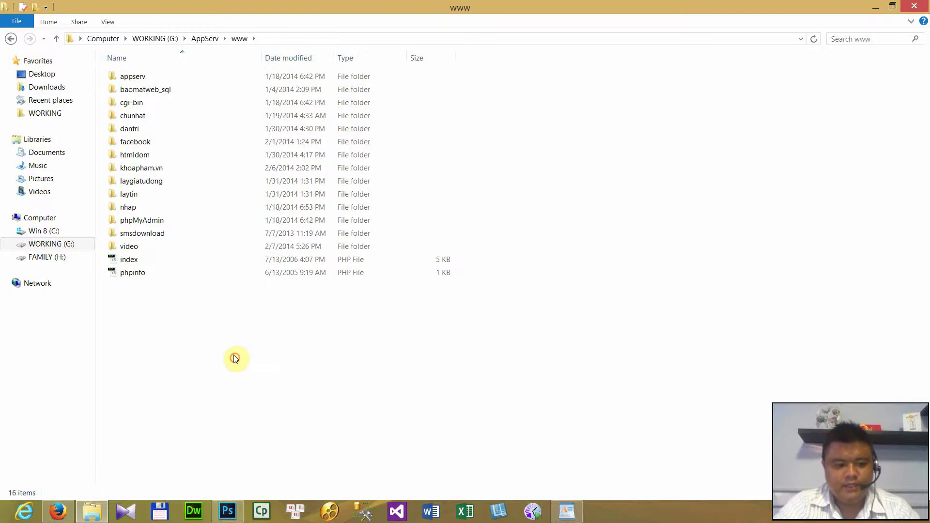
pyautogui.doubleClick(146, 251)
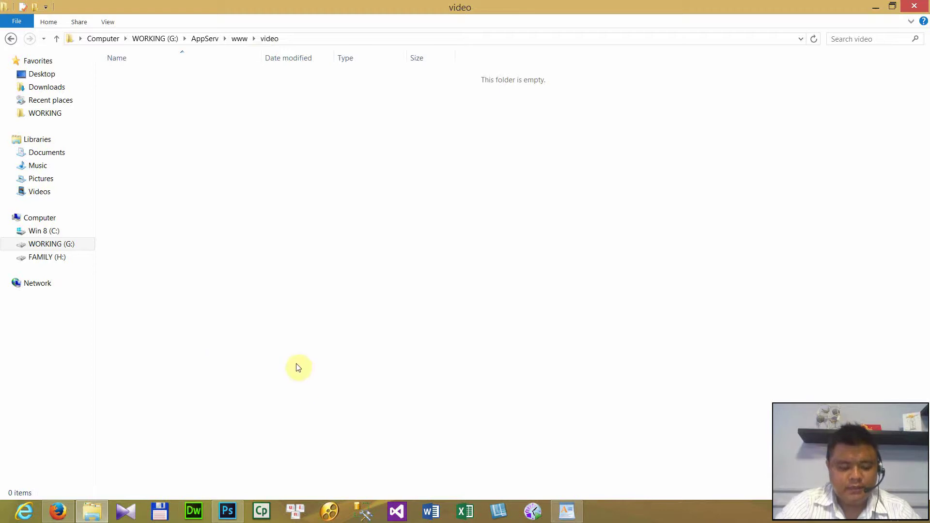
# - Switch to Dreamweaver and start a new site with the site name video
pyautogui.click(200, 514)
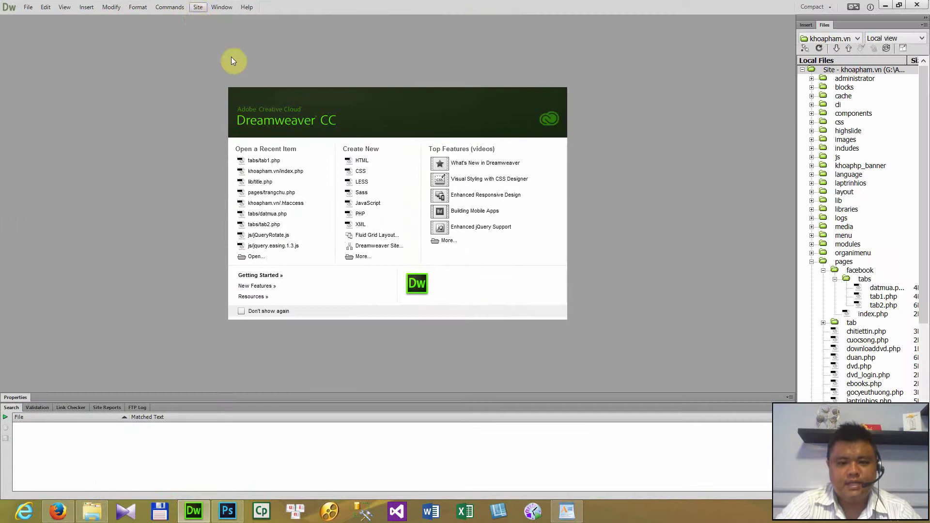
pyautogui.click(199, 7)
pyautogui.click(215, 21)
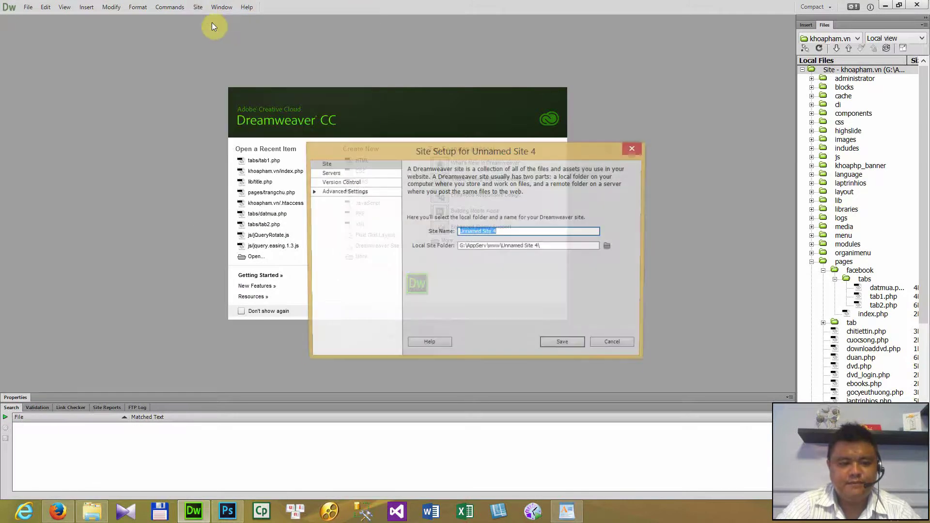
pyautogui.rightClick(470, 231)
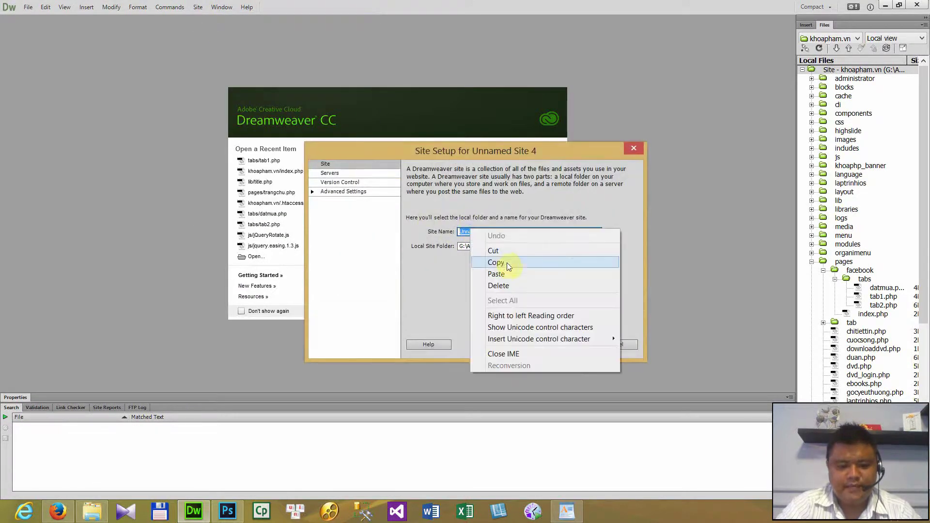
pyautogui.click(499, 274)
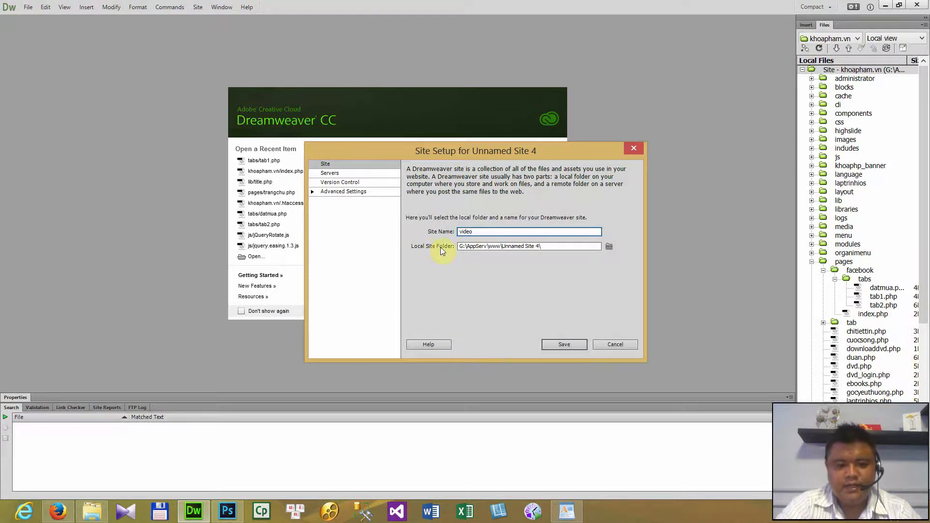
# - Set the local site folder to G:\AppServ\www\video, check the path, and save the video site
pyautogui.moveTo(555, 247); pyautogui.dragTo(413, 248)
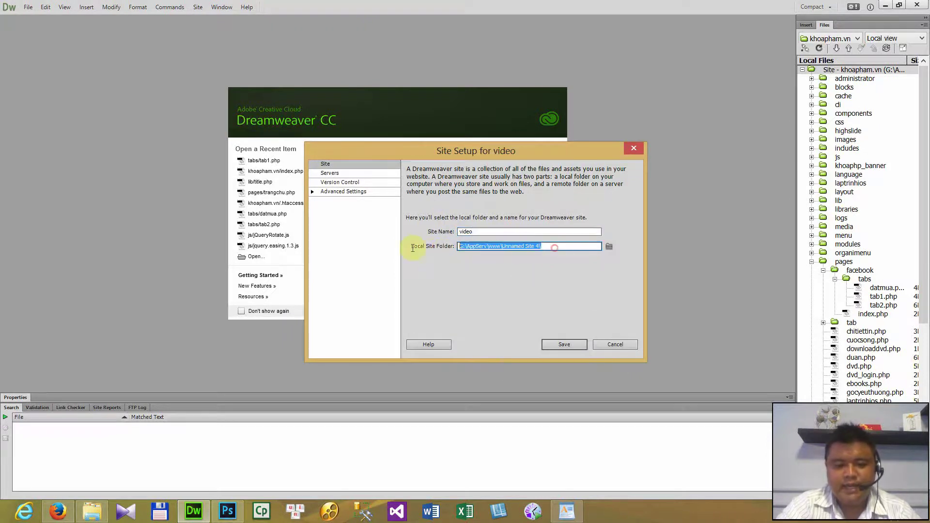
pyautogui.click(609, 247)
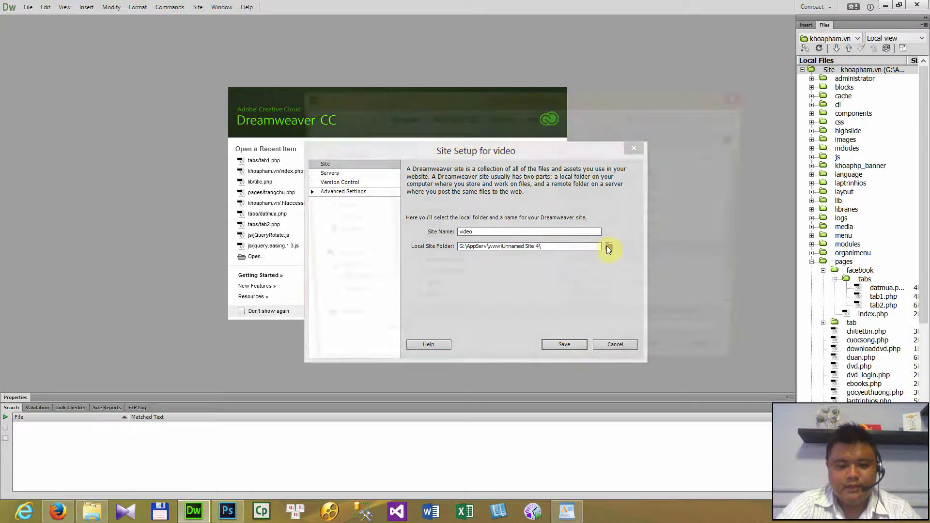
pyautogui.click(351, 286)
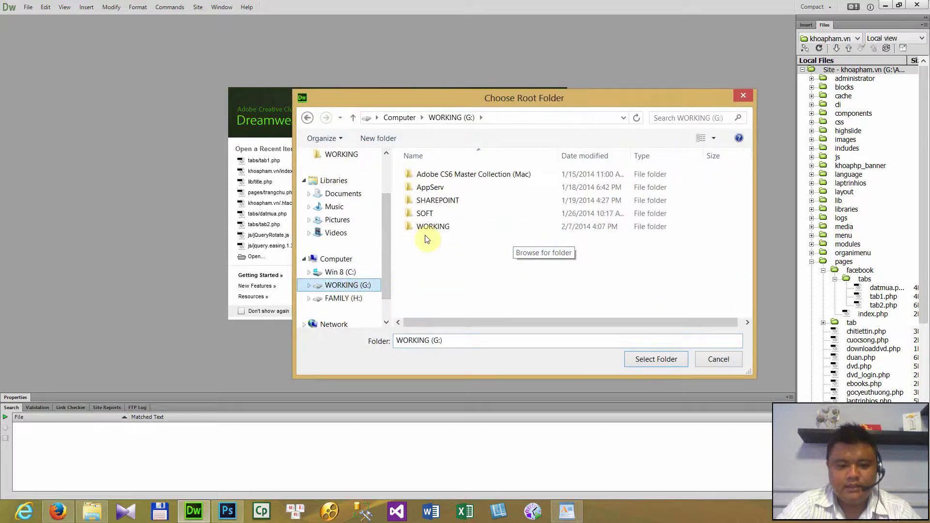
pyautogui.doubleClick(434, 190)
pyautogui.doubleClick(430, 214)
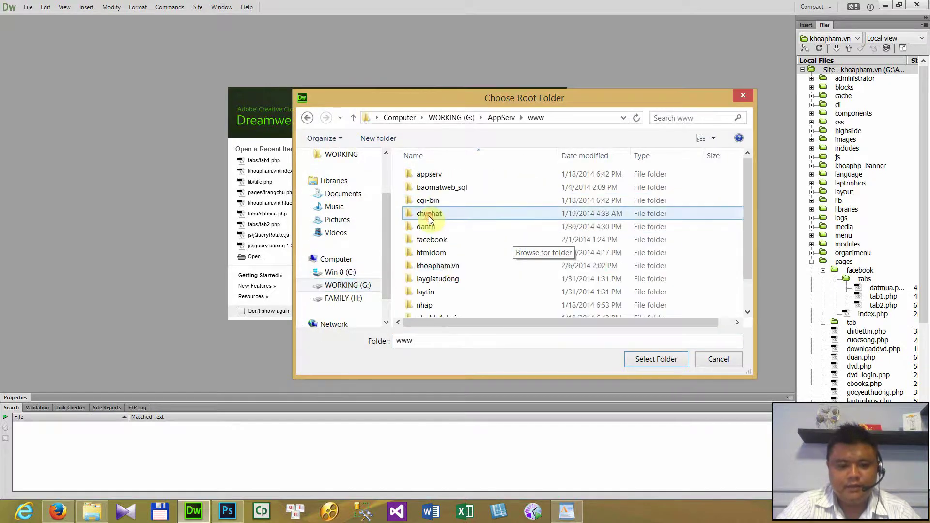
pyautogui.click(450, 265)
pyautogui.press('End')
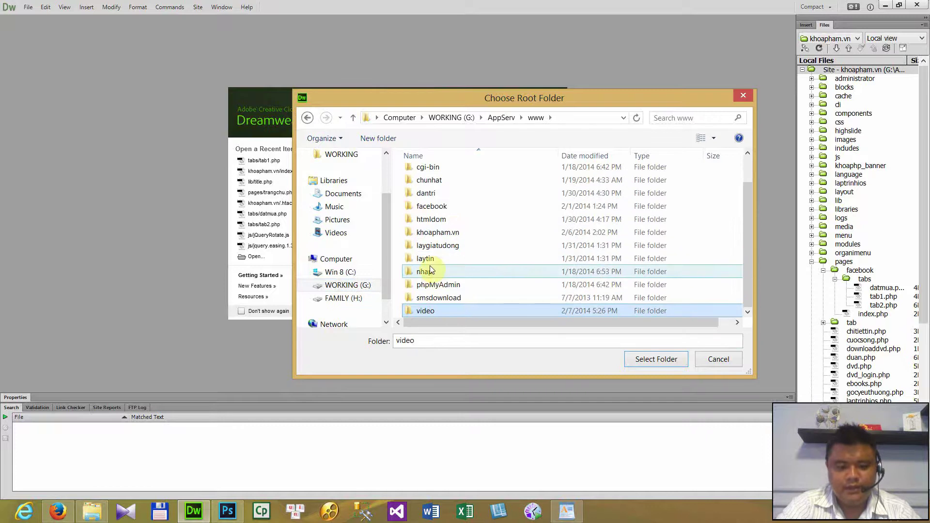
pyautogui.doubleClick(443, 314)
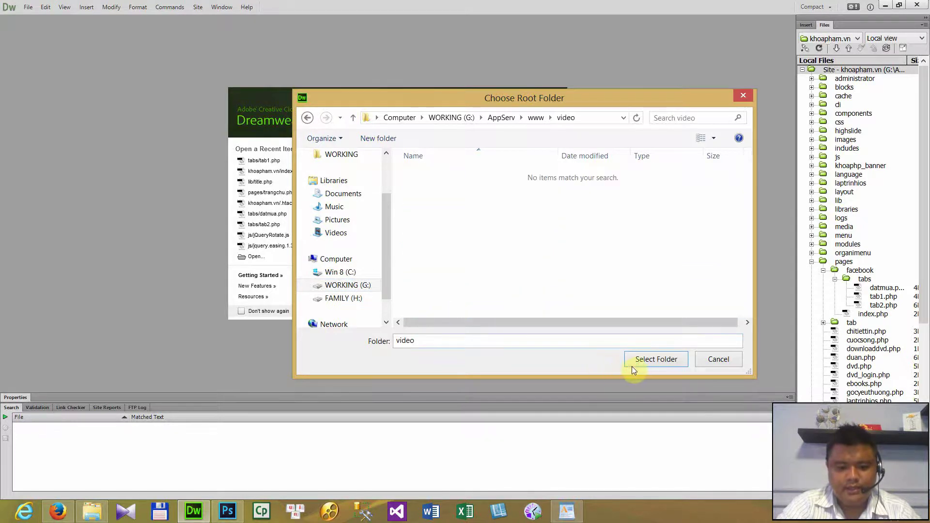
pyautogui.click(646, 363)
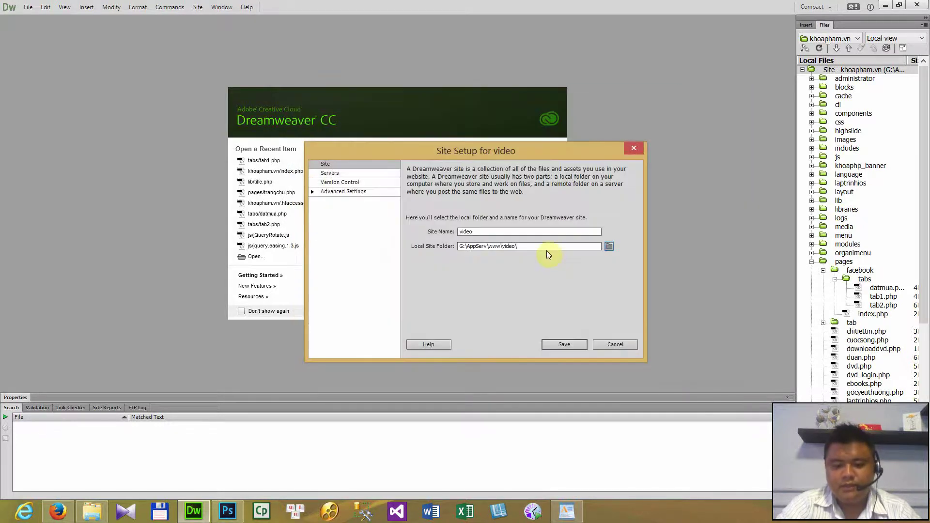
pyautogui.moveTo(546, 251); pyautogui.dragTo(428, 247)
pyautogui.click(474, 265)
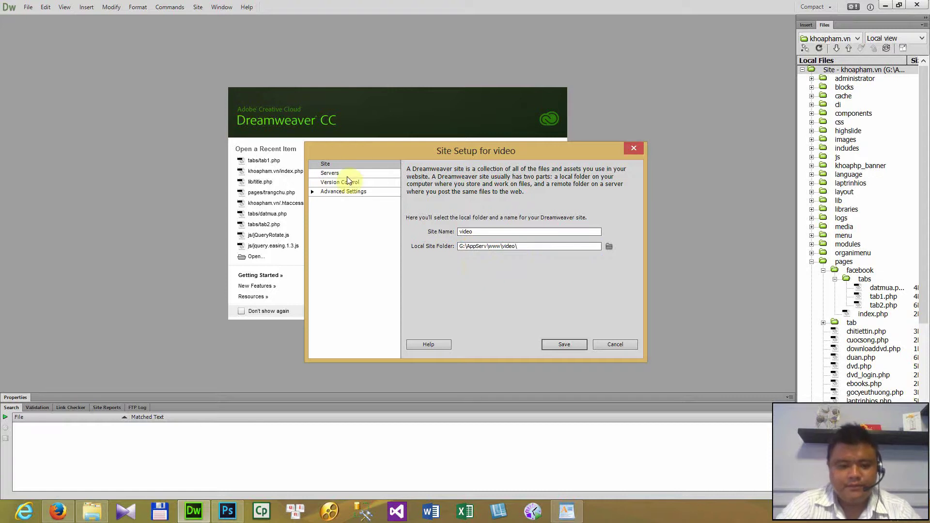
pyautogui.click(555, 347)
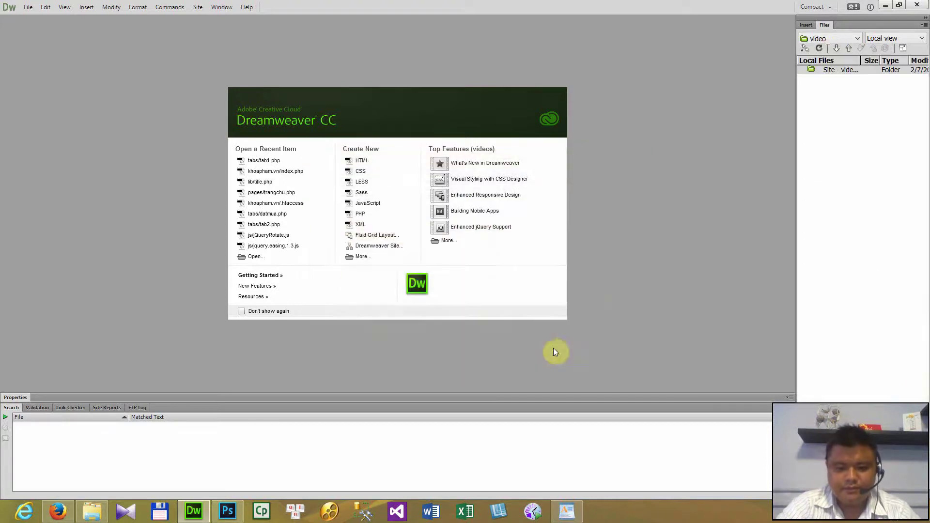
# - Create a file named index.php in the root of the video site and open it
pyautogui.rightClick(842, 71)
pyautogui.click(830, 78)
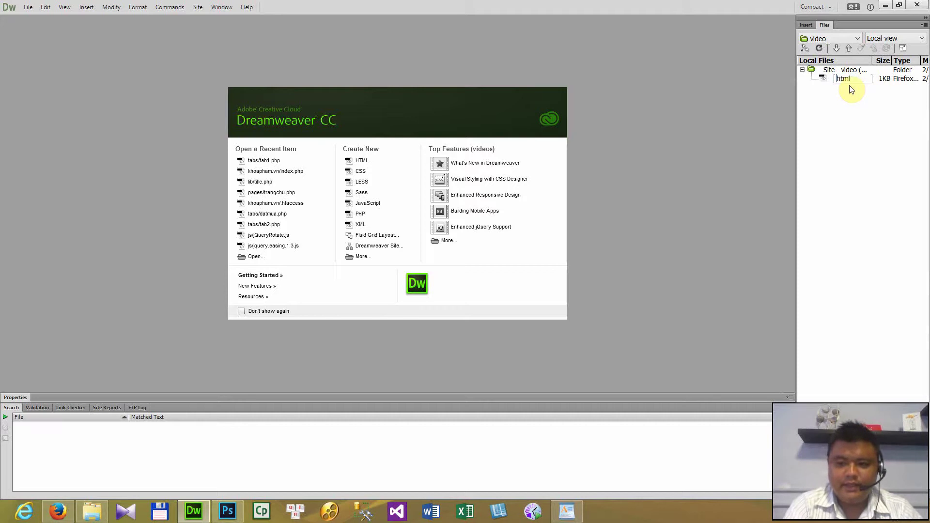
pyautogui.write('index.php')
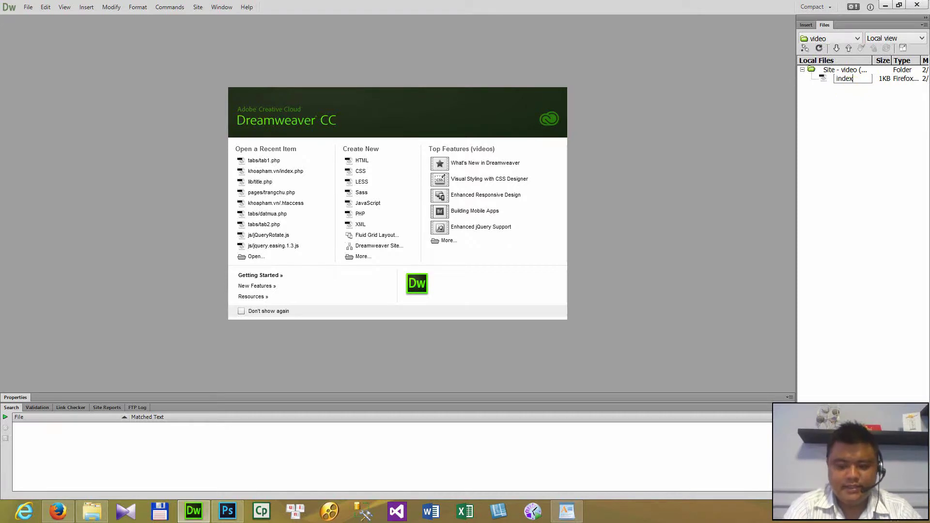
pyautogui.click(851, 90)
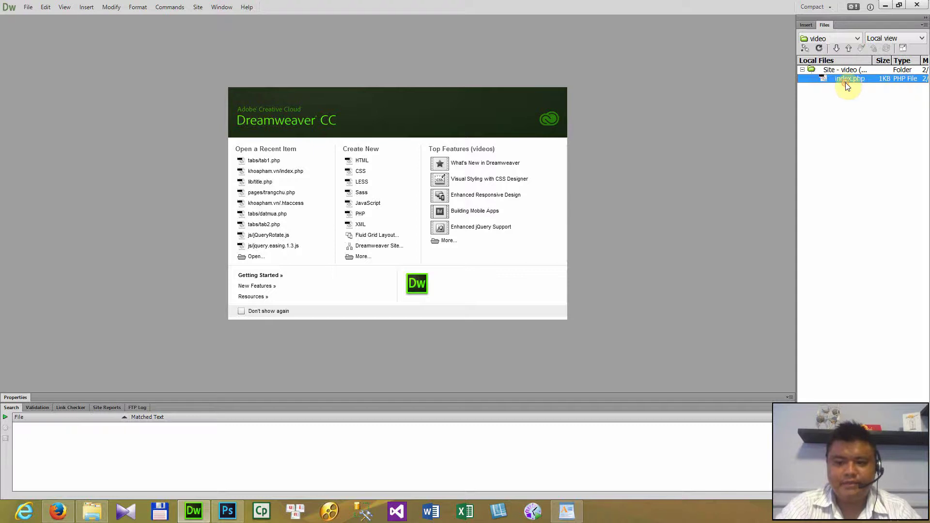
pyautogui.doubleClick(847, 86)
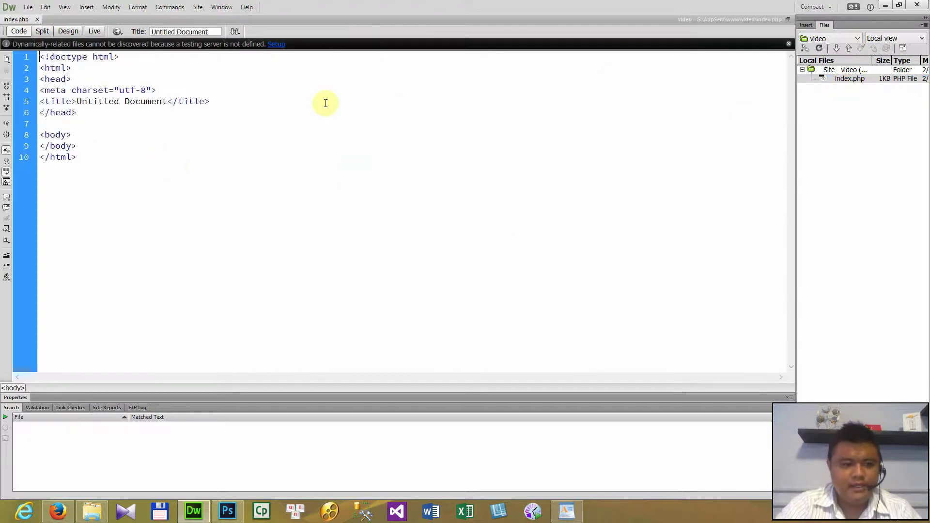
# - Add the text "This is Facebook Apss COntent." inside the body of index.php, save it, and show the page in Design view
pyautogui.click(83, 133)
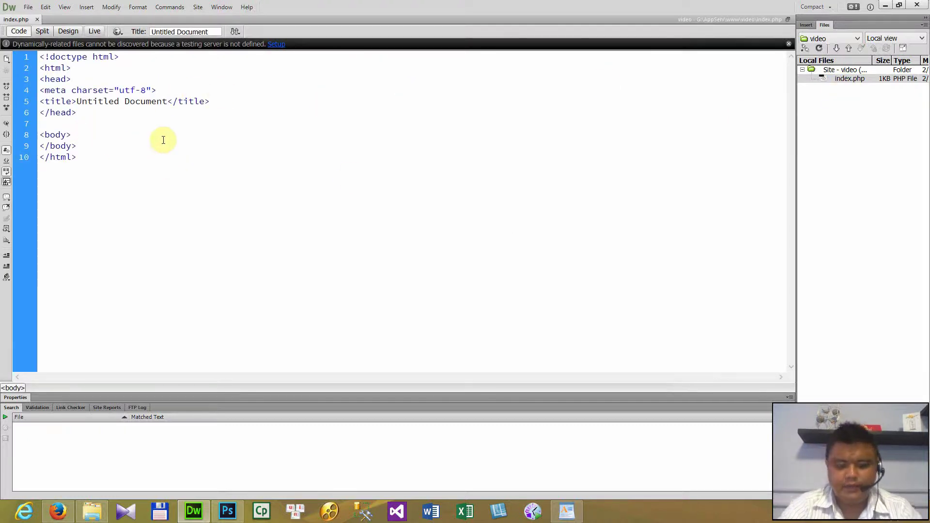
pyautogui.press('Return')
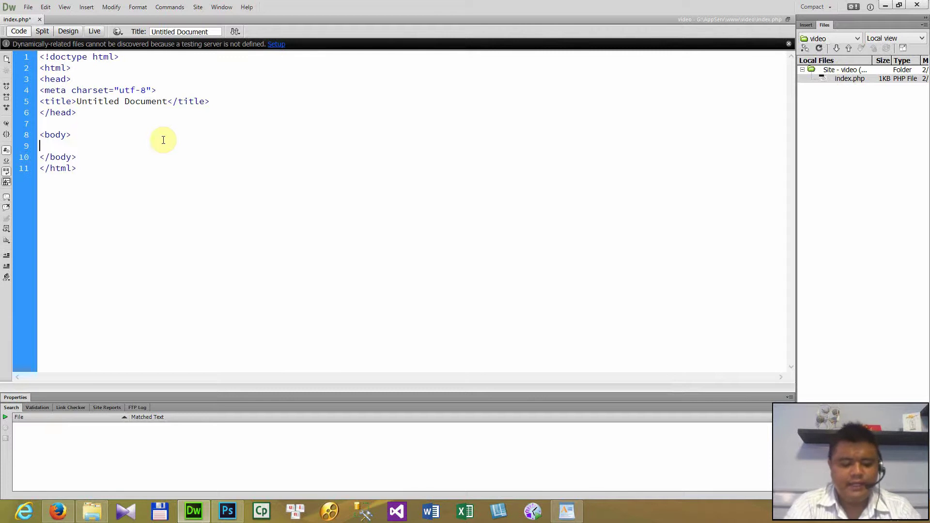
pyautogui.write('Thi i')
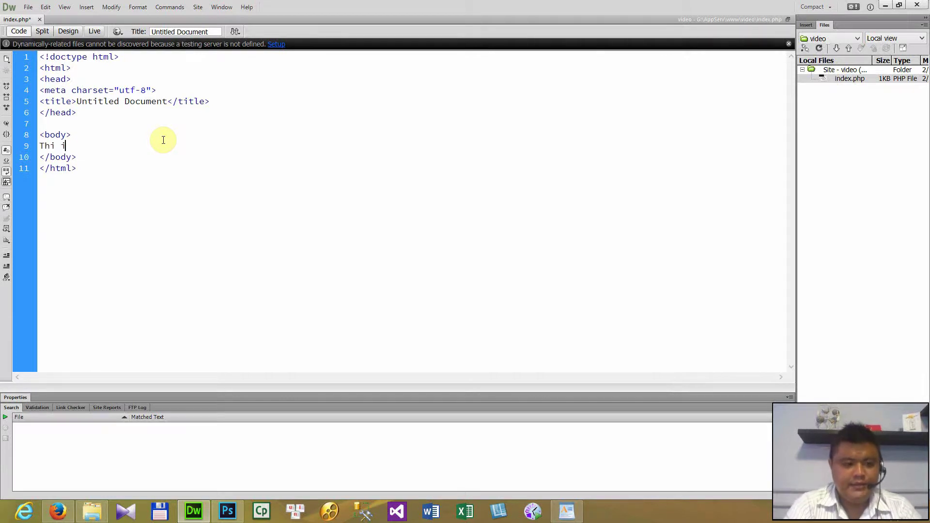
pyautogui.write('s')
pyautogui.press('BackSpace')
pyautogui.press('BackSpace')
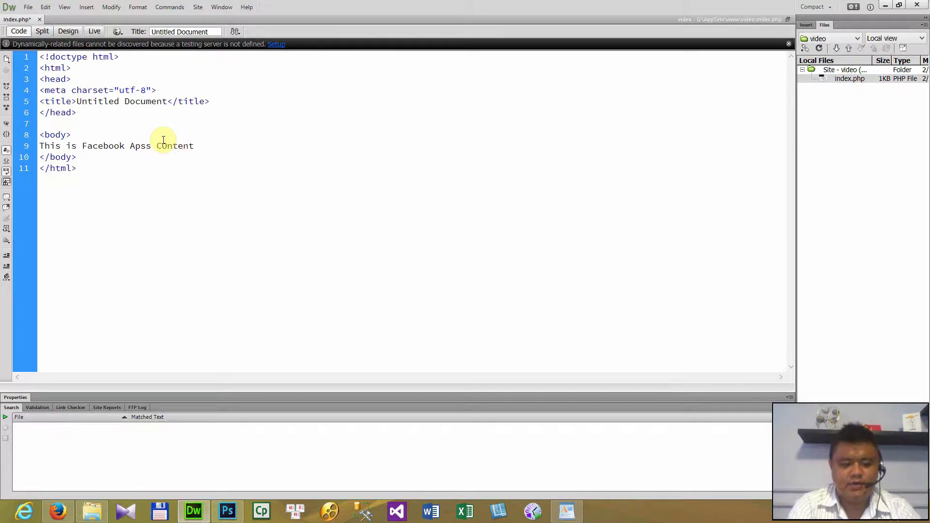
pyautogui.click(58, 30)
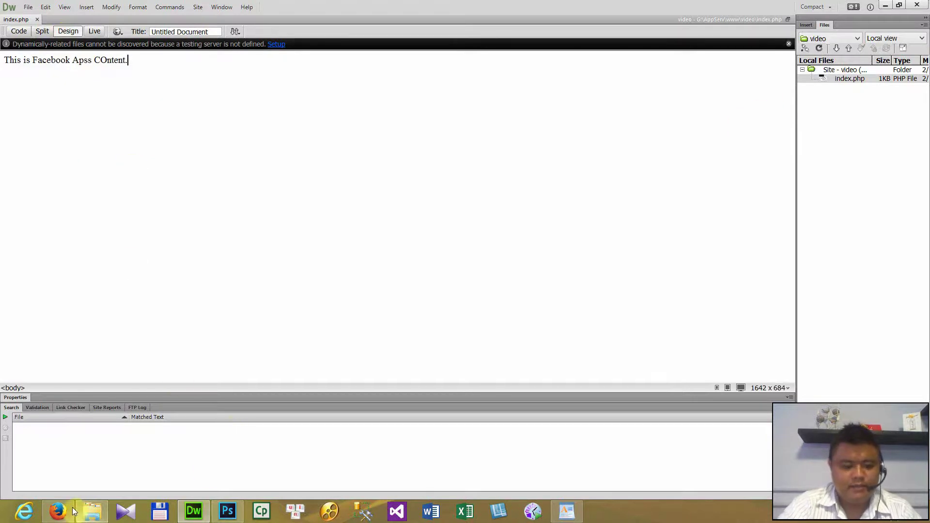
# - Switch to Firefox and examine the video and video3 folder parts of the Canvas URL in the app settings
pyautogui.click(57, 511)
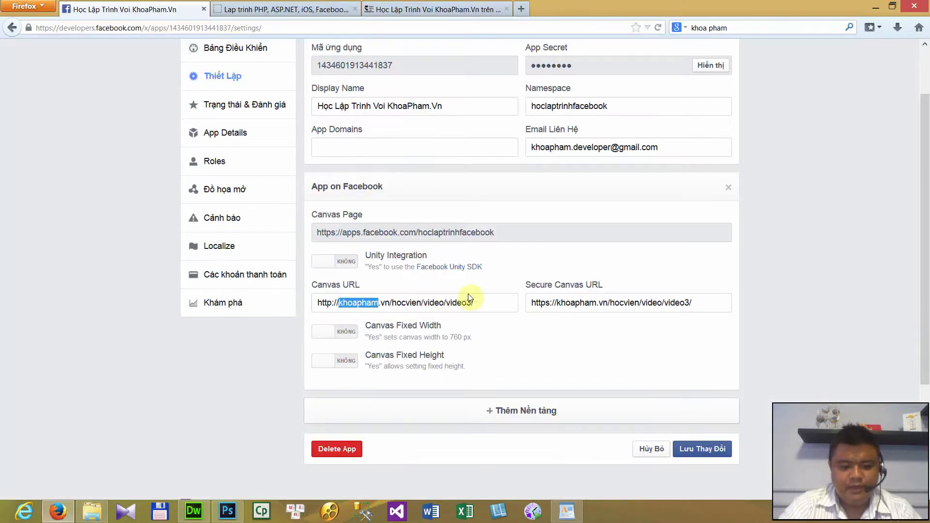
pyautogui.doubleClick(430, 303)
pyautogui.doubleClick(464, 302)
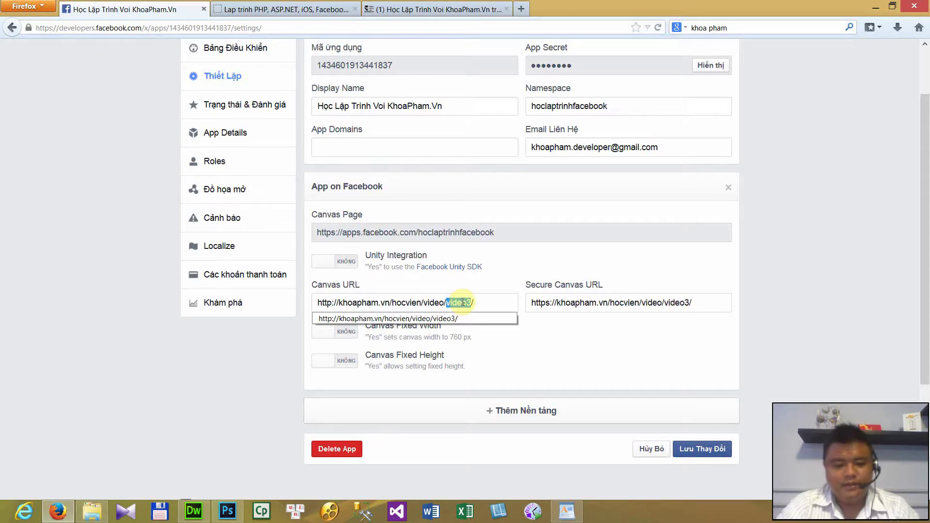
pyautogui.press('Left')
pyautogui.press('Left')
pyautogui.hotkey('ctrl', 'shift', 'Left')
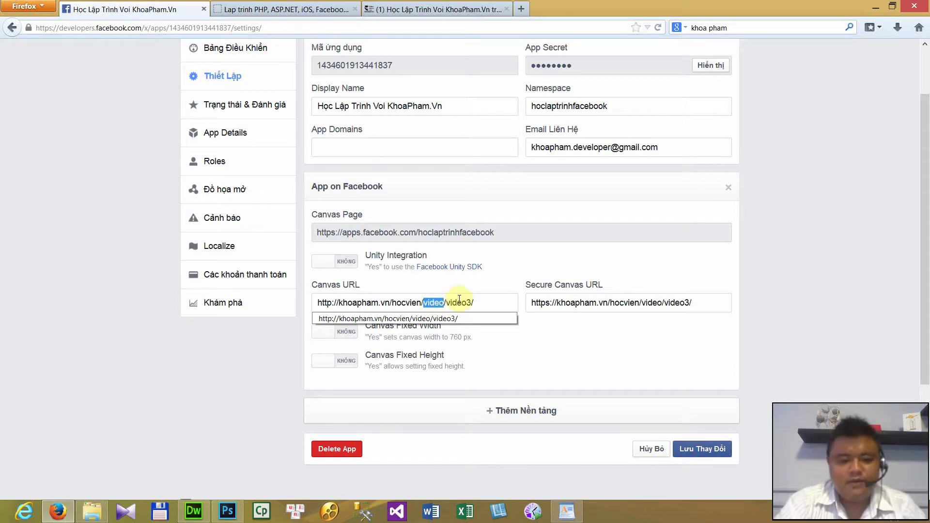
pyautogui.doubleClick(460, 300)
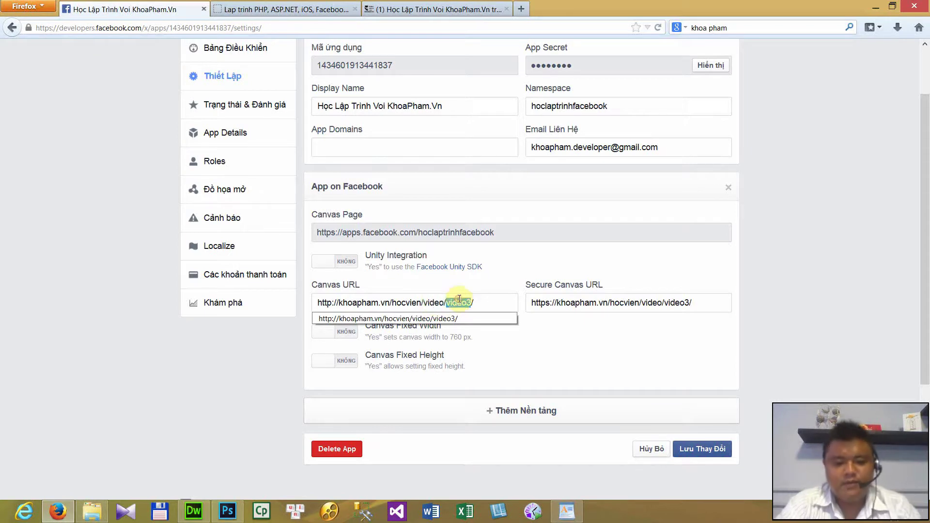
pyautogui.doubleClick(429, 305)
pyautogui.doubleClick(457, 301)
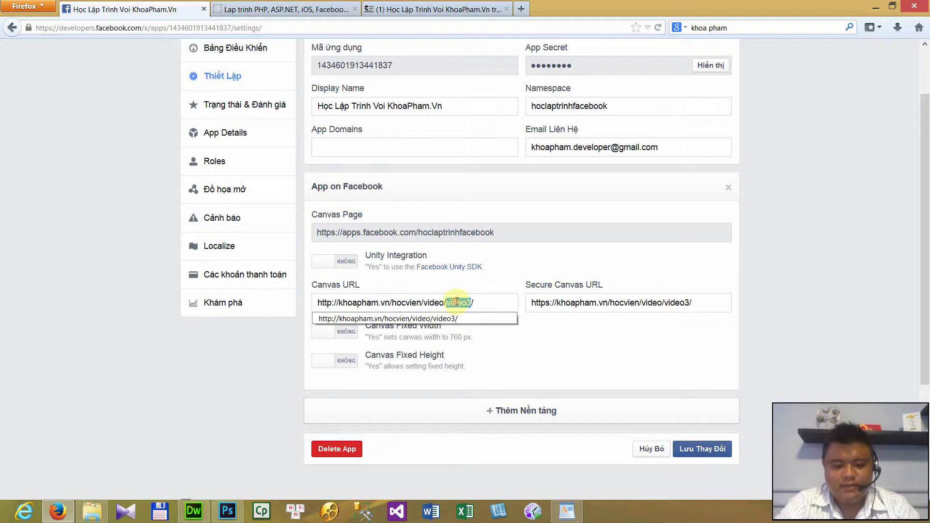
# - Switch back to Dreamweaver and create a folder named video3 in the root of the video site
pyautogui.hotkey('alt', 'Tab')
pyautogui.click(850, 78)
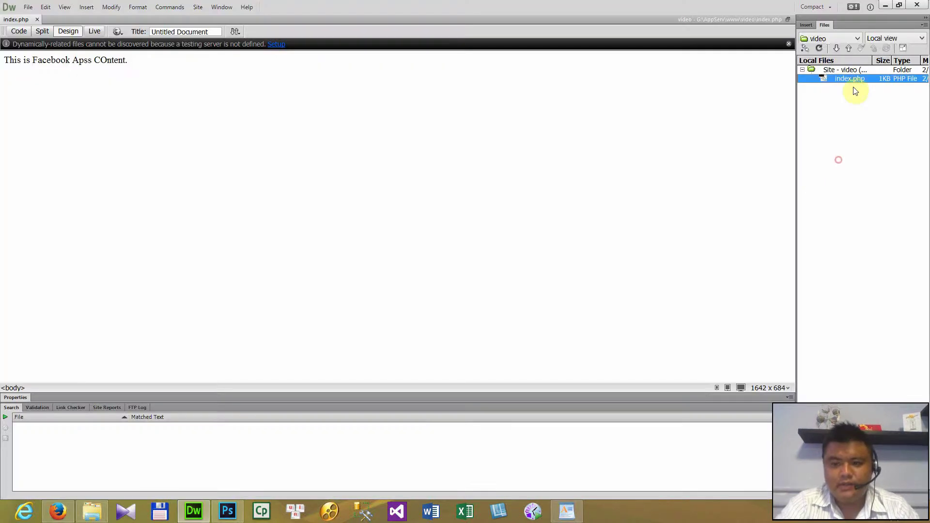
pyautogui.rightClick(848, 70)
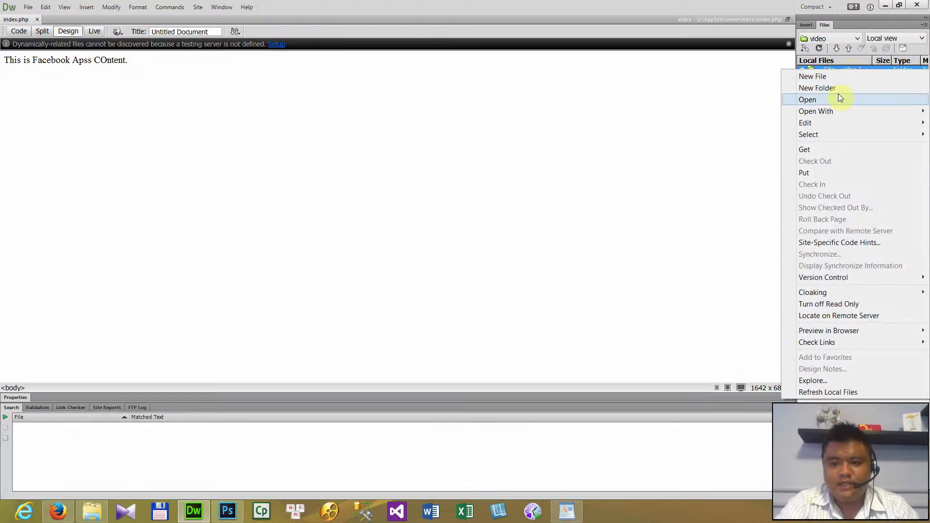
pyautogui.click(838, 89)
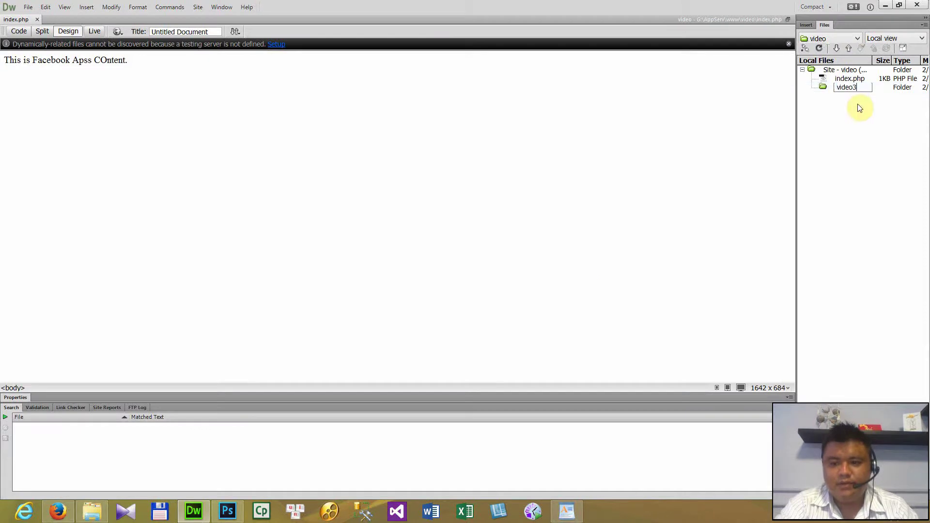
pyautogui.write('video3')
pyautogui.press('Return')
# - Close index.php, move it into the video3 folder without updating links, and reopen it from there
pyautogui.click(853, 78)
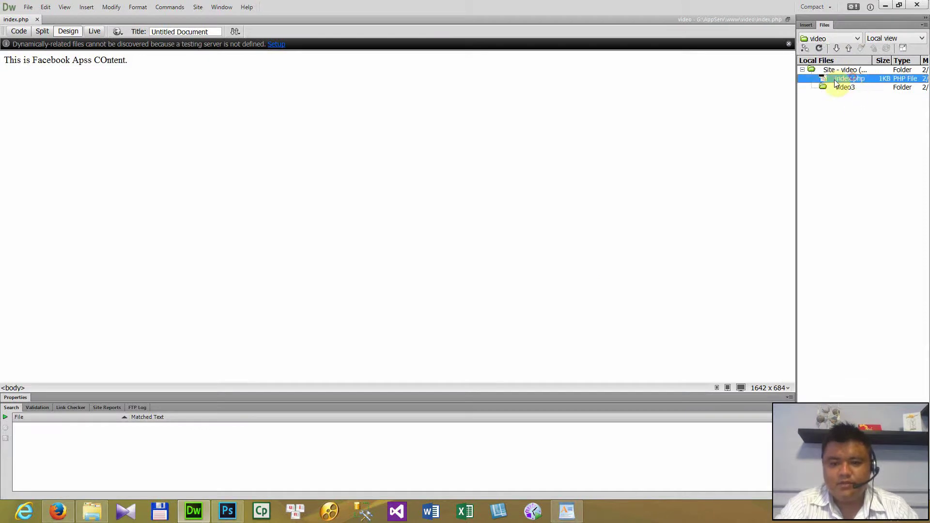
pyautogui.click(38, 19)
pyautogui.moveTo(822, 87); pyautogui.dragTo(829, 88)
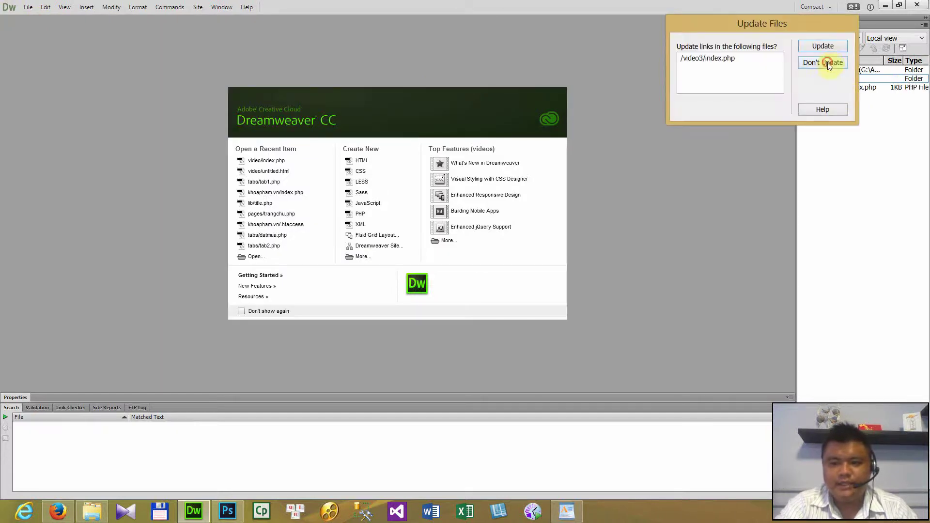
pyautogui.click(827, 62)
pyautogui.doubleClick(852, 87)
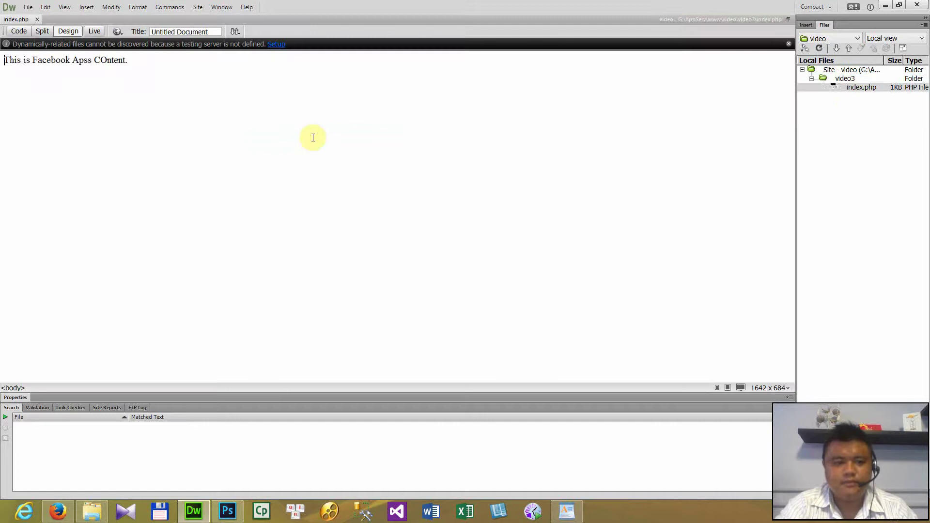
pyautogui.click(462, 148)
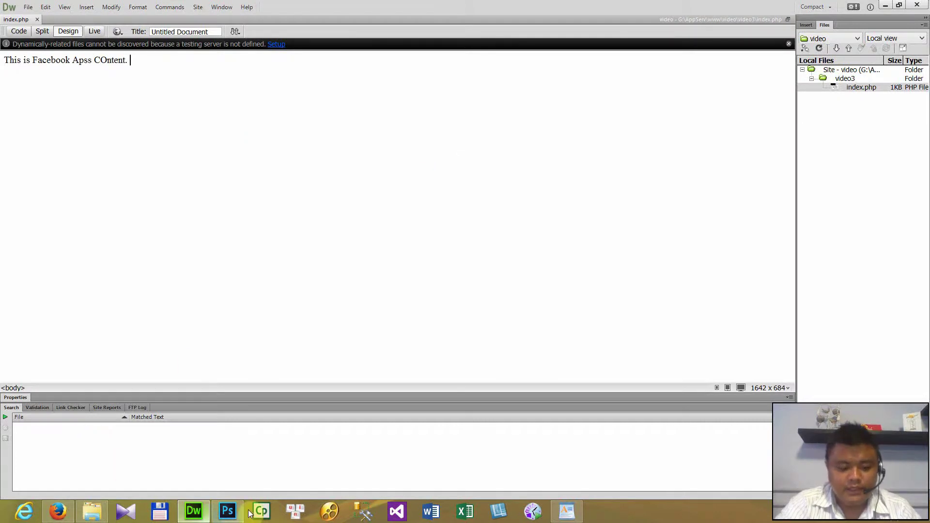
# - Switch to Total Commander and connect to the saved khoapham.vn FTP server
pyautogui.click(160, 511)
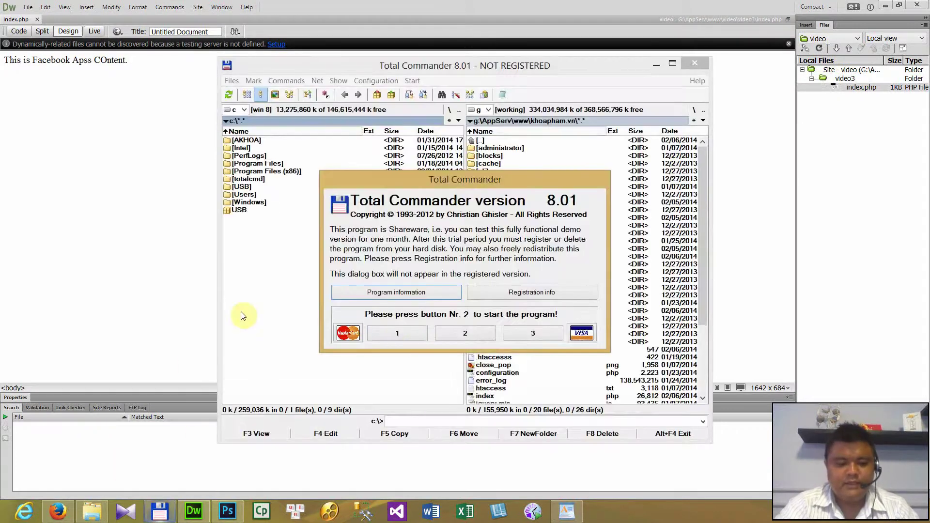
pyautogui.click(451, 331)
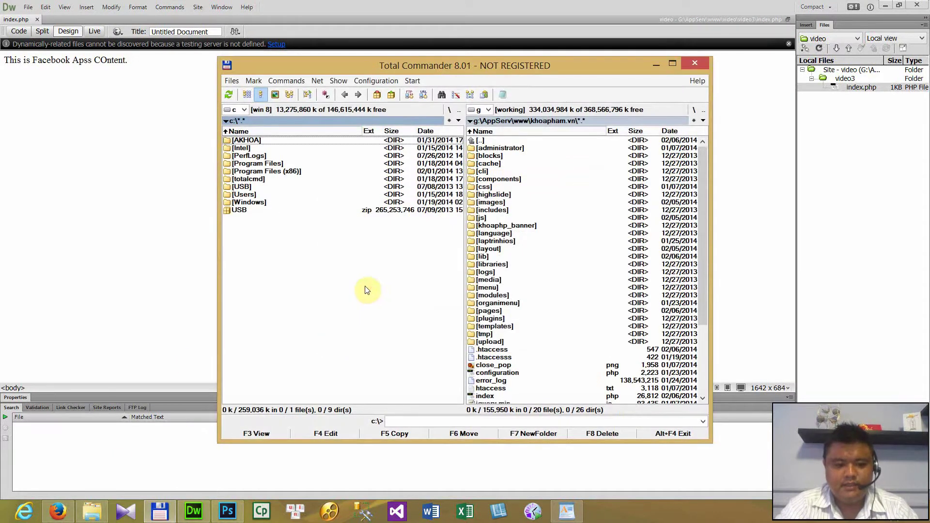
pyautogui.hotkey('ctrl', 'f')
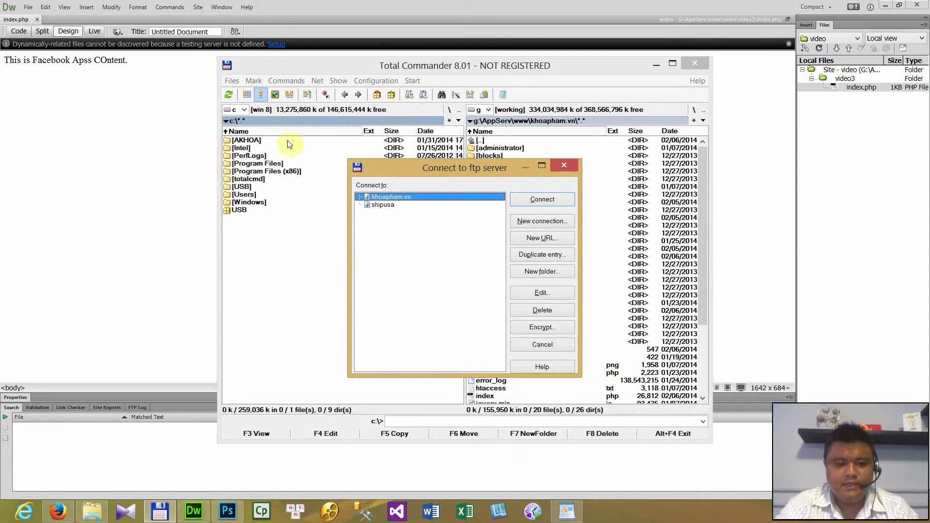
pyautogui.doubleClick(409, 197)
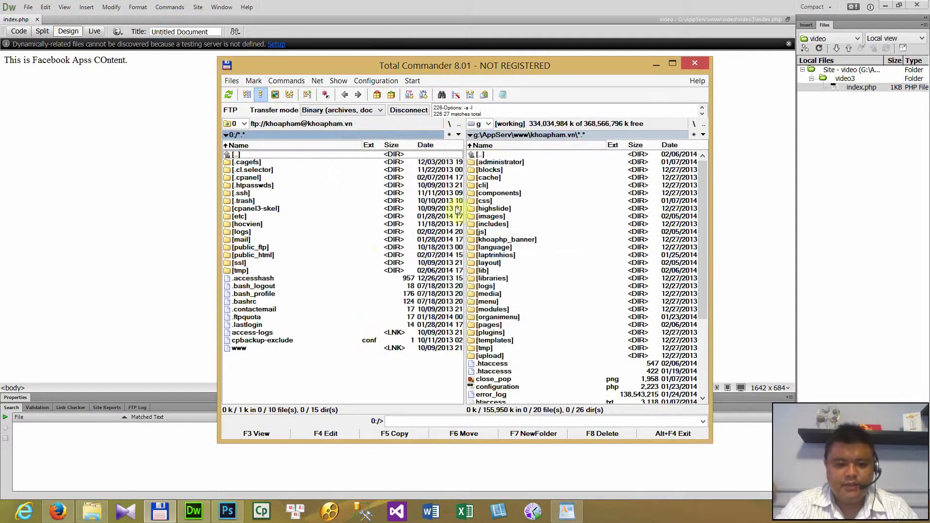
# - Upload the local video folder from g:\AppServ\www to public_html/hocvien on the FTP server and open its uploaded video3 subfolder
pyautogui.click(494, 160)
pyautogui.doubleClick(493, 157)
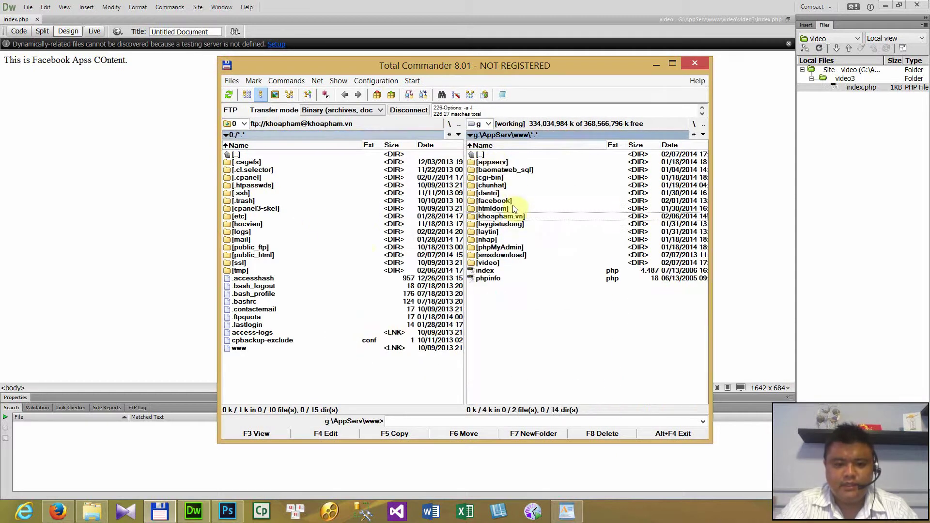
pyautogui.click(490, 264)
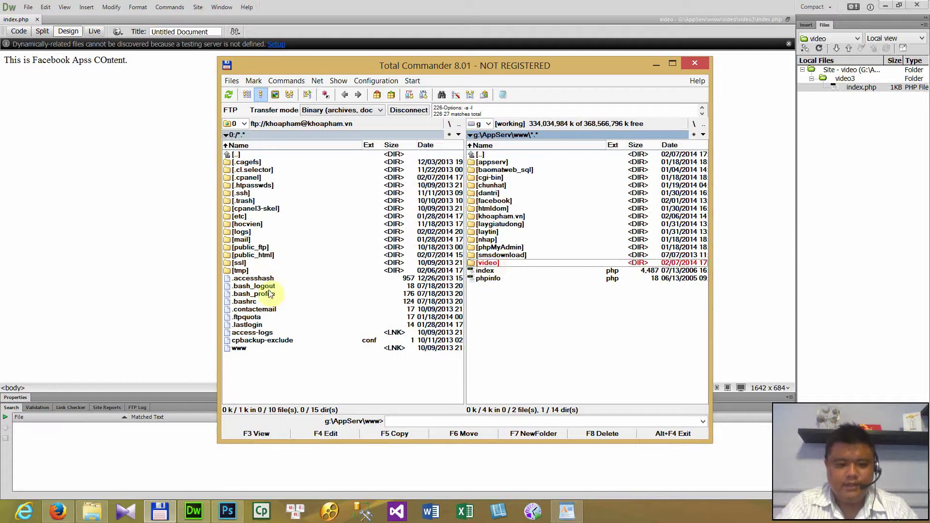
pyautogui.doubleClick(257, 256)
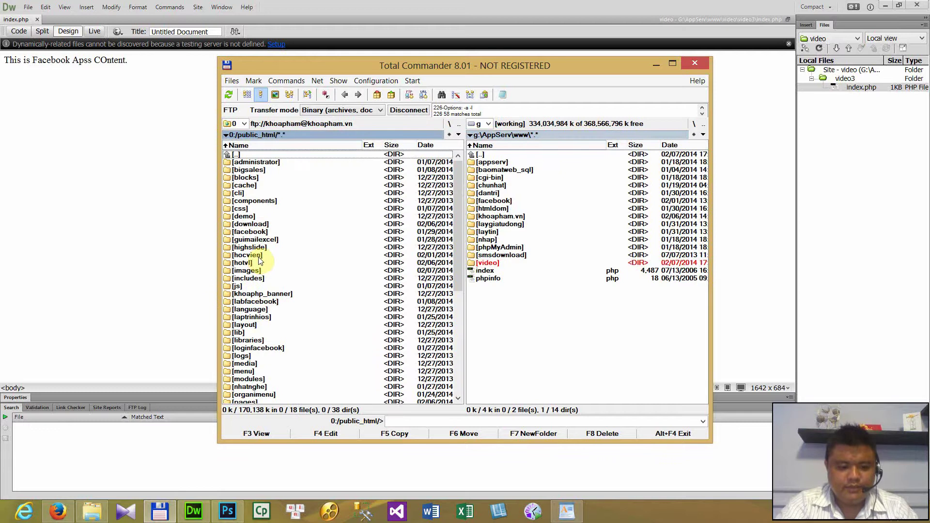
pyautogui.doubleClick(258, 255)
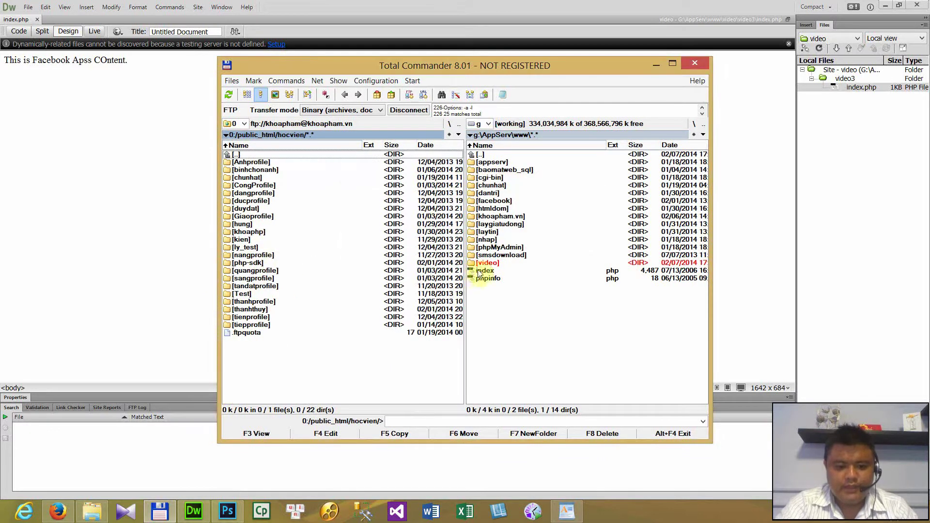
pyautogui.moveTo(481, 264); pyautogui.dragTo(306, 370)
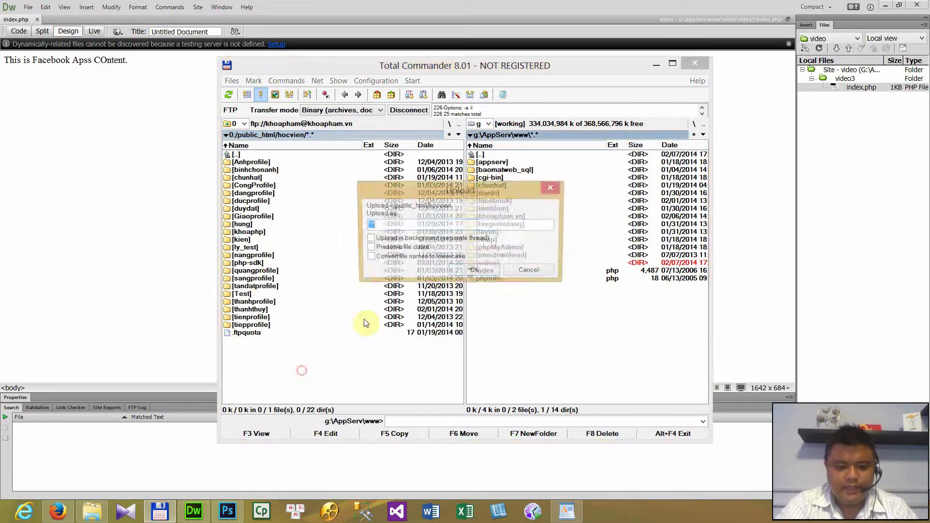
pyautogui.click(460, 272)
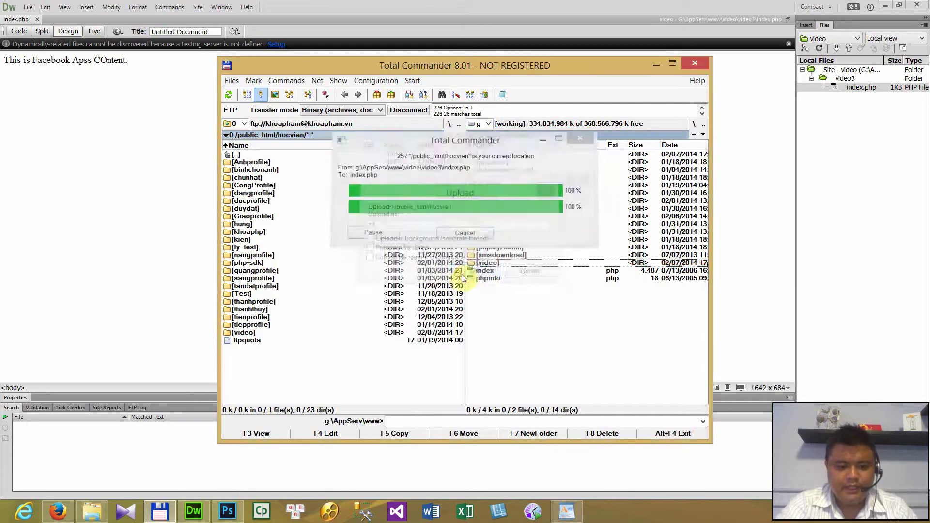
pyautogui.doubleClick(245, 332)
pyautogui.doubleClick(245, 163)
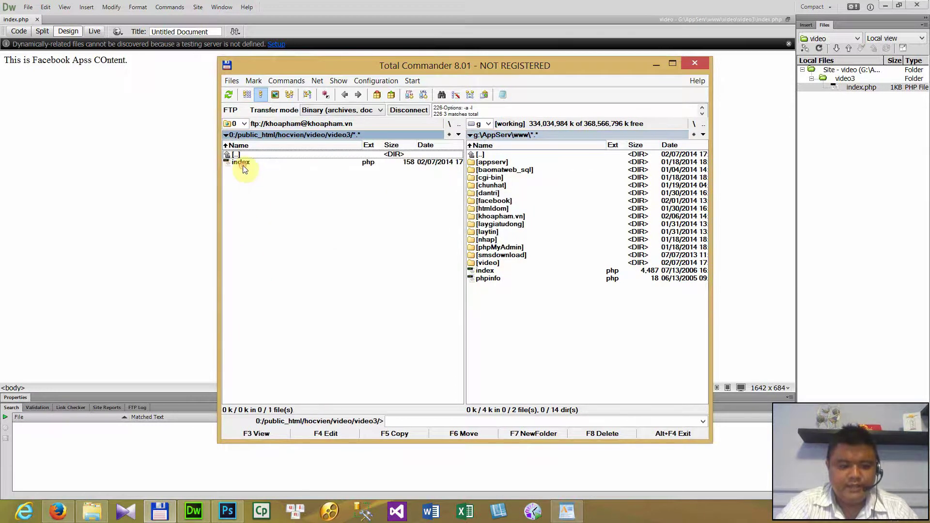
# - Switch to Firefox, copy the Canvas URL from the app settings, and load it in the third tab to check the uploaded page
pyautogui.click(58, 511)
pyautogui.doubleClick(458, 303)
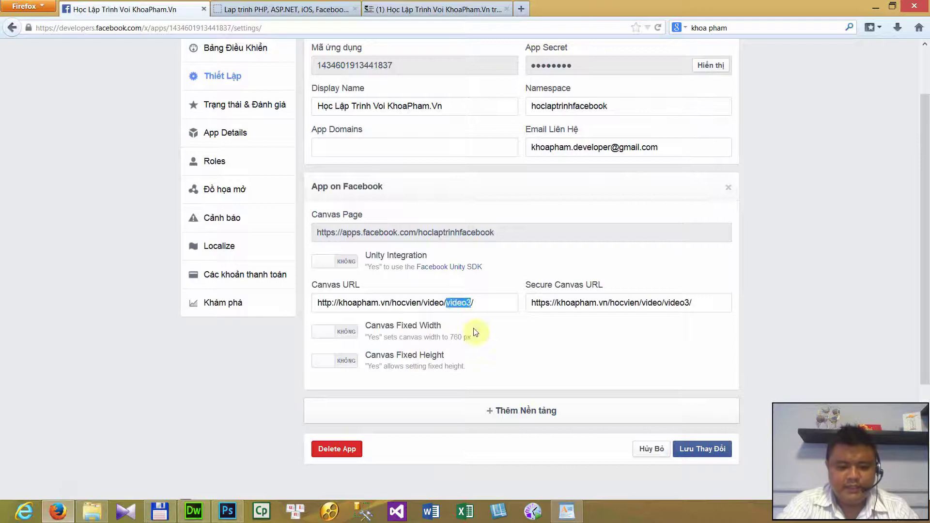
pyautogui.click(483, 305)
pyautogui.moveTo(482, 304); pyautogui.dragTo(260, 307)
pyautogui.hotkey('ctrl', 'c')
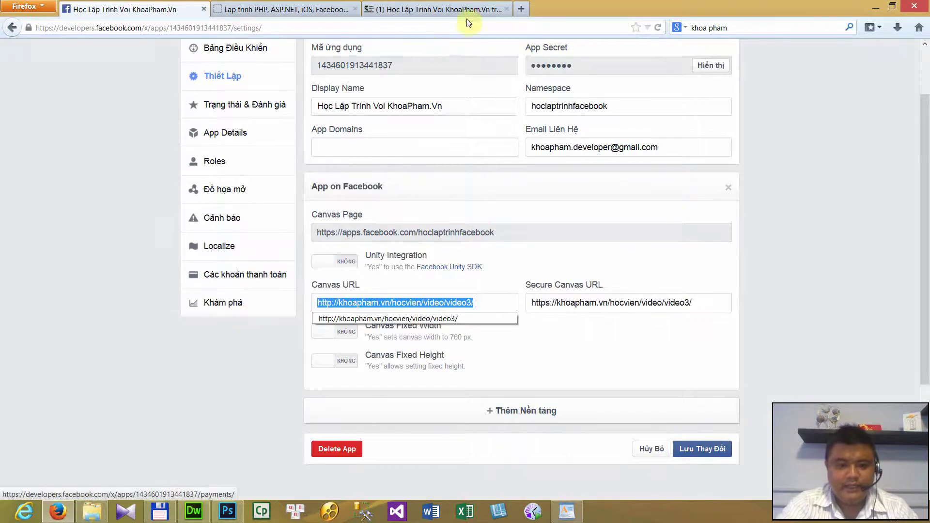
pyautogui.click(503, 7)
pyautogui.click(226, 27)
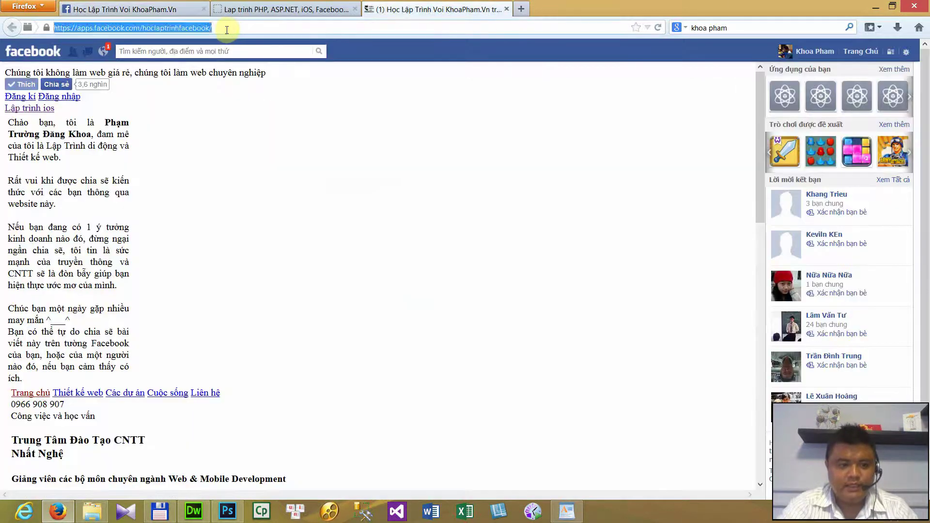
pyautogui.hotkey('ctrl', 'v')
pyautogui.press('Return')
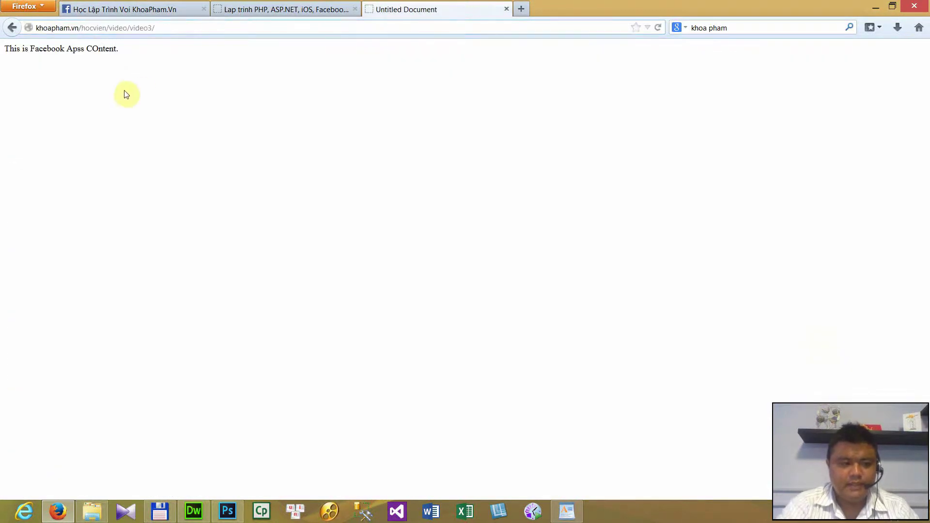
pyautogui.moveTo(149, 62); pyautogui.dragTo(5, 58)
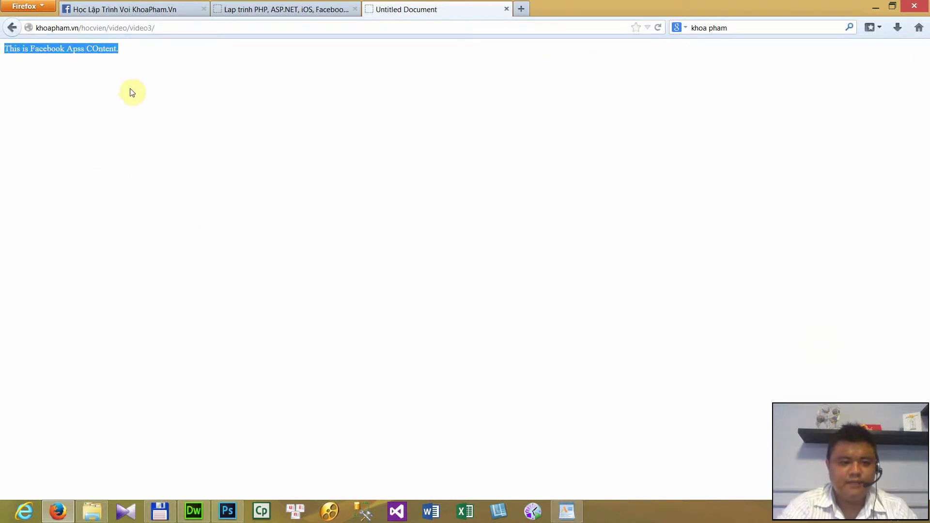
pyautogui.click(156, 6)
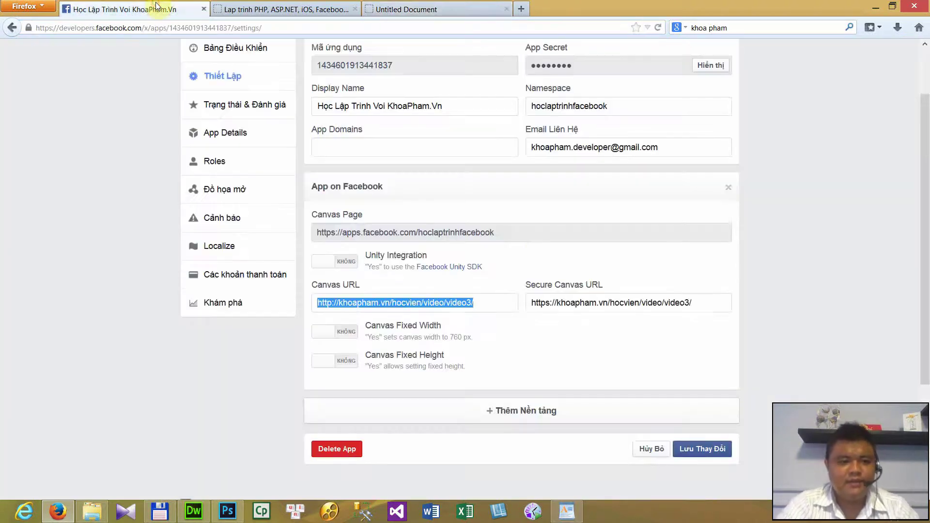
pyautogui.moveTo(534, 235); pyautogui.dragTo(509, 235)
pyautogui.click(318, 234)
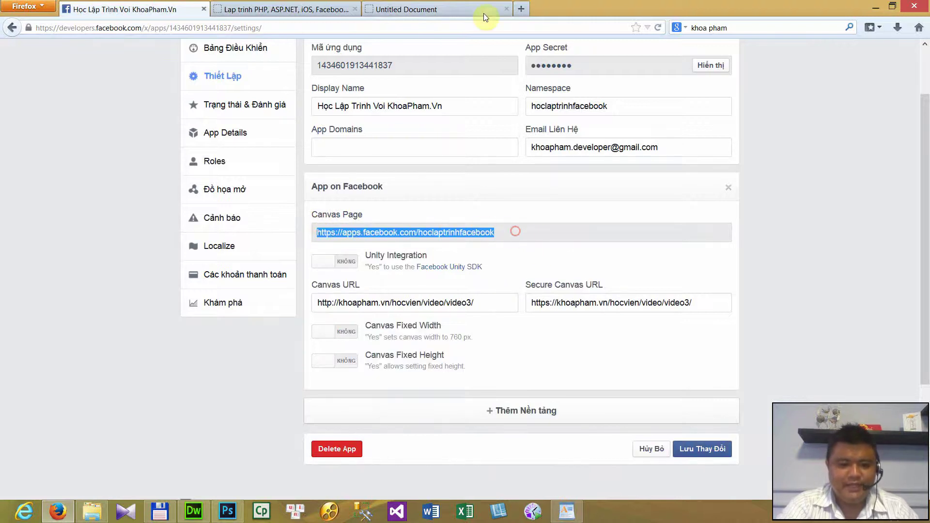
pyautogui.click(469, 7)
pyautogui.click(236, 27)
pyautogui.write('https://apps.facebook.com/hoclaptrinhfacebook')
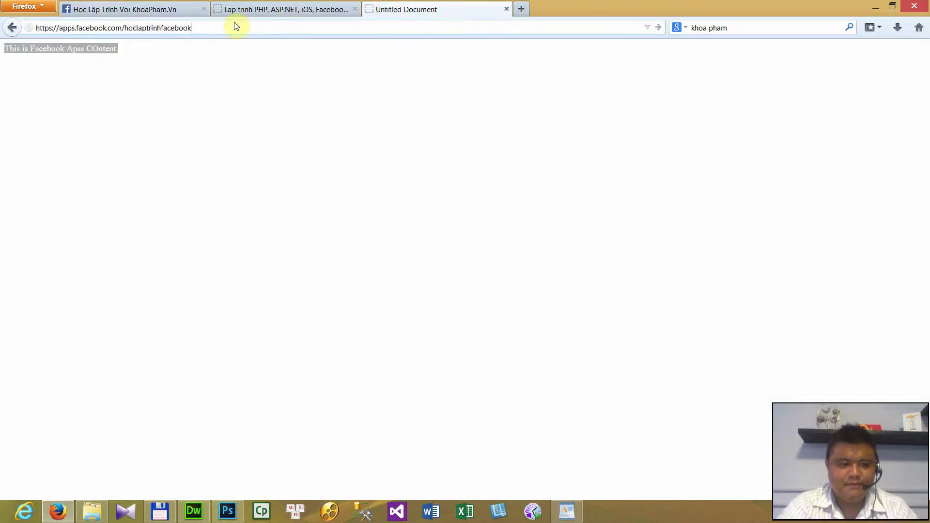
pyautogui.press('Return')
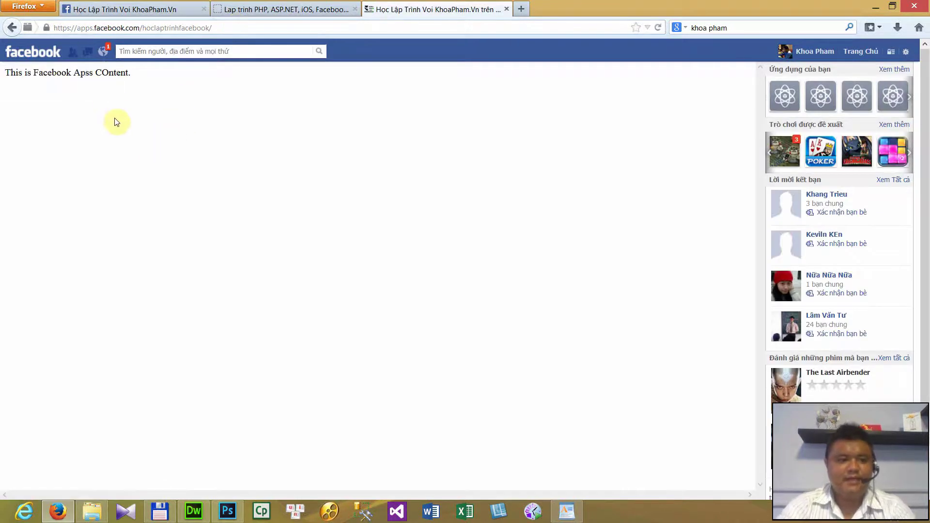
# - Examine the text line shown inside the Facebook canvas page
pyautogui.moveTo(34, 73); pyautogui.dragTo(116, 85)
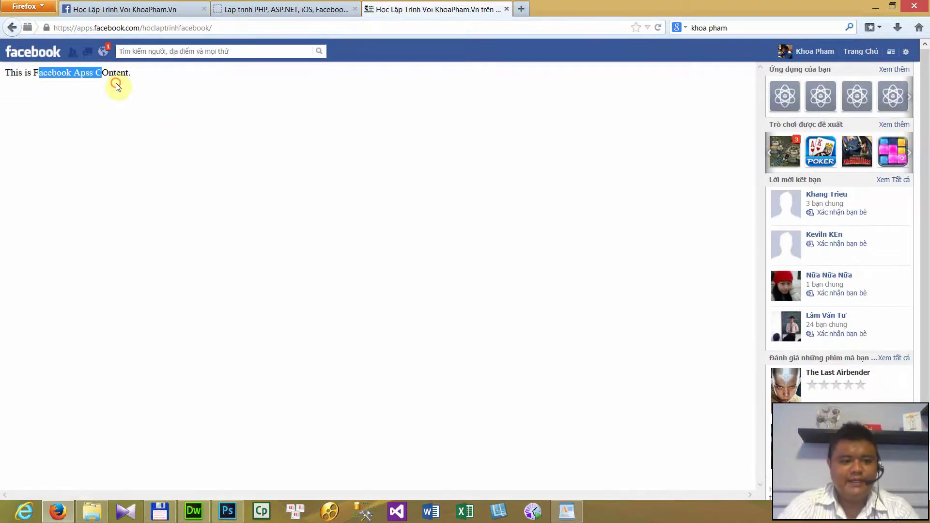
pyautogui.click(96, 100)
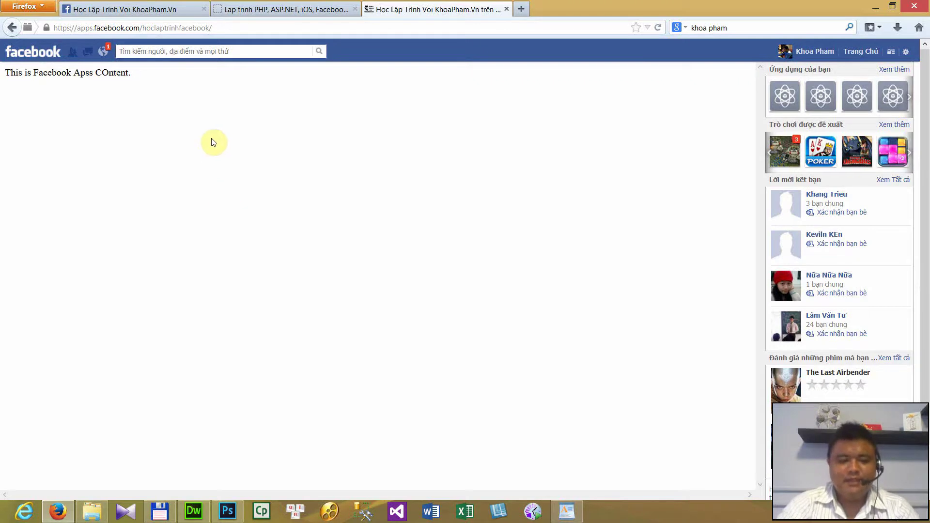
pyautogui.doubleClick(81, 73)
pyautogui.click(118, 86)
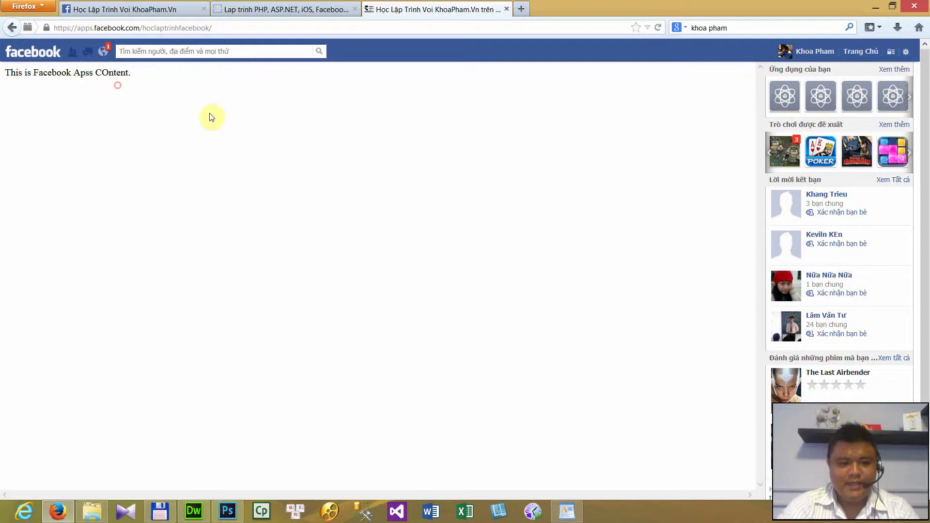
pyautogui.click(294, 134)
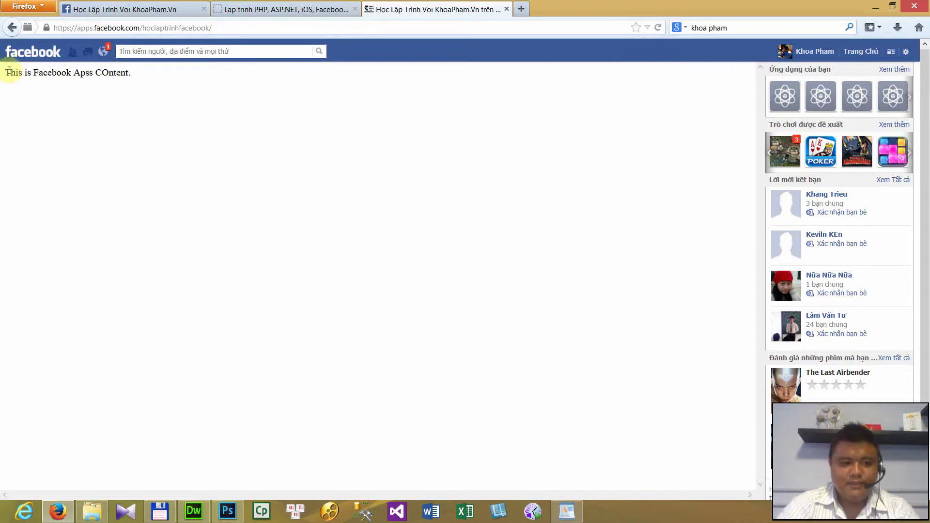
pyautogui.moveTo(6, 73); pyautogui.dragTo(139, 81)
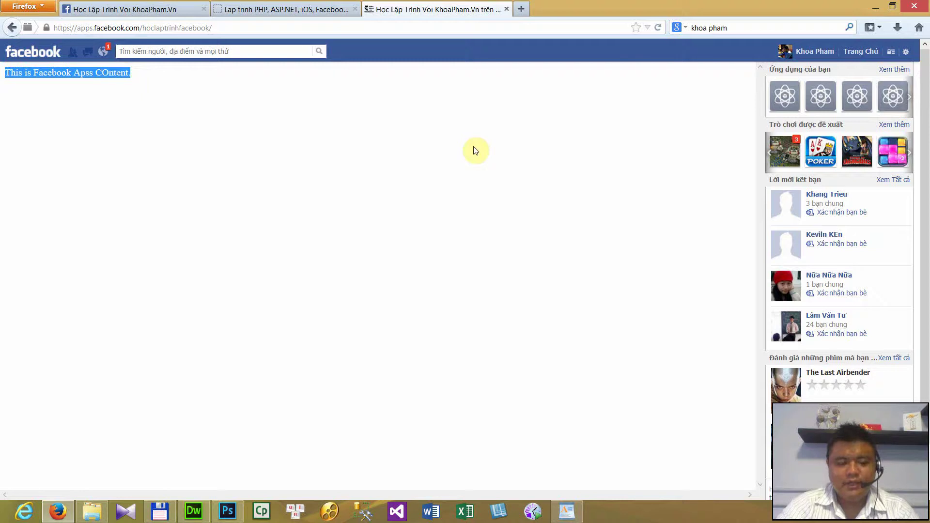
pyautogui.click(115, 91)
pyautogui.moveTo(34, 73); pyautogui.dragTo(108, 73)
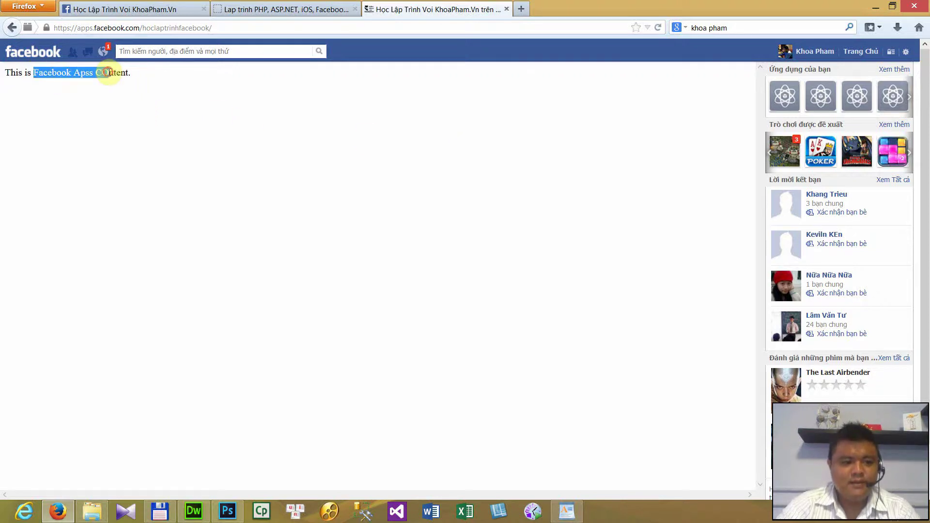
pyautogui.click(103, 92)
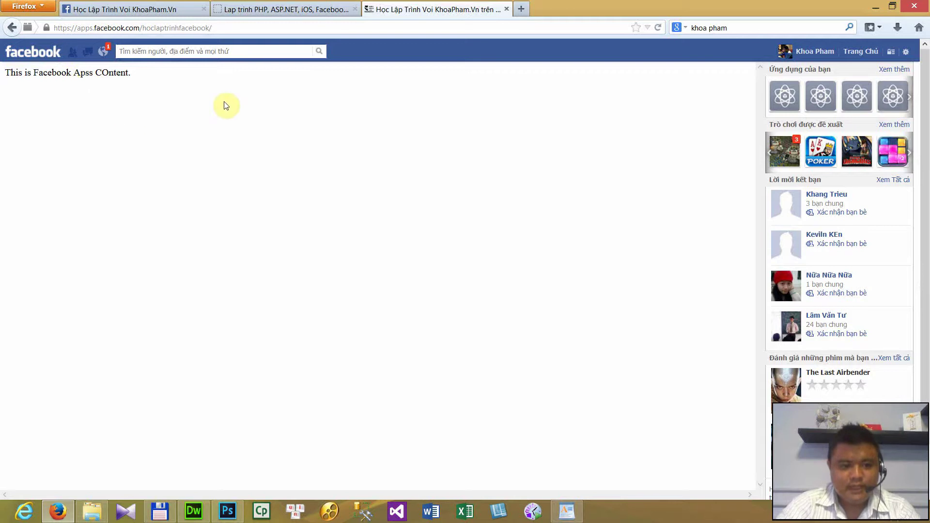
pyautogui.moveTo(71, 72); pyautogui.dragTo(166, 92)
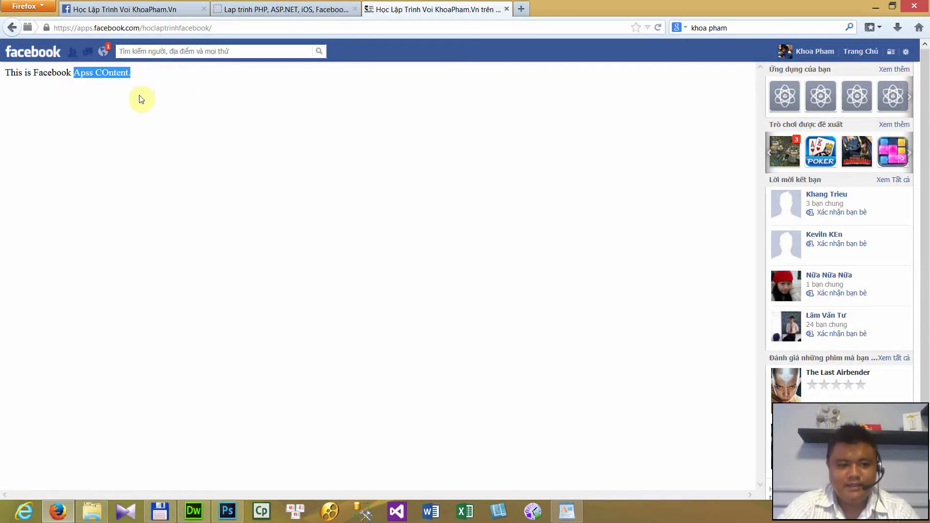
pyautogui.click(107, 73)
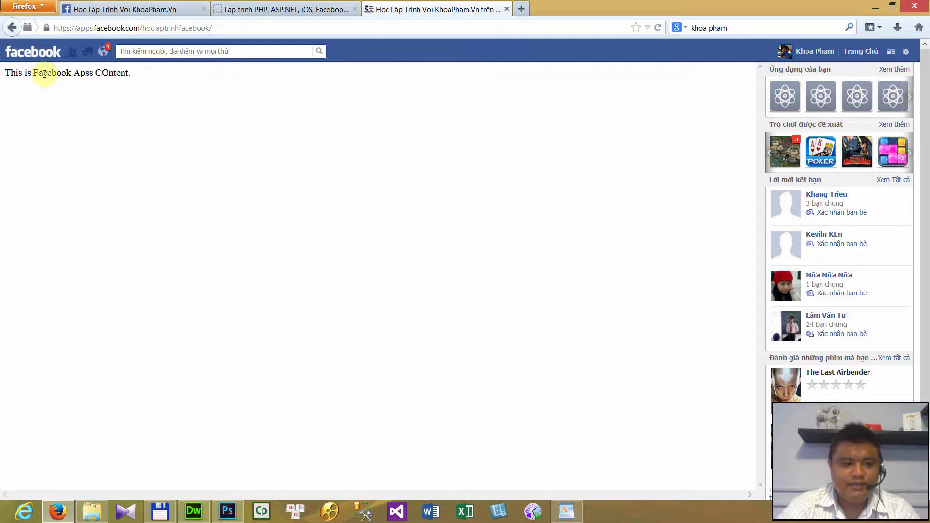
pyautogui.moveTo(52, 72); pyautogui.dragTo(102, 73)
pyautogui.click(105, 76)
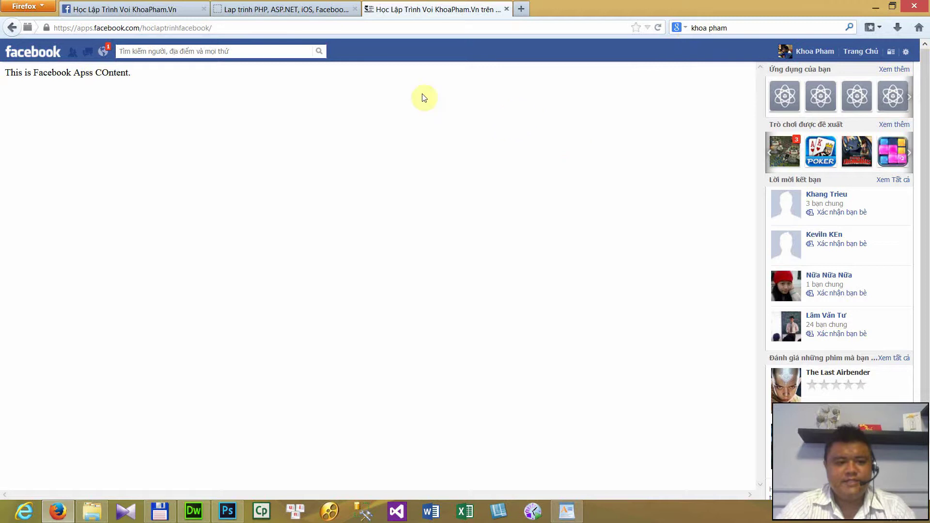
# - Load developers.facebook.com in a new tab and open the PHP SDK documentation from the page's SDKs links
pyautogui.click(521, 9)
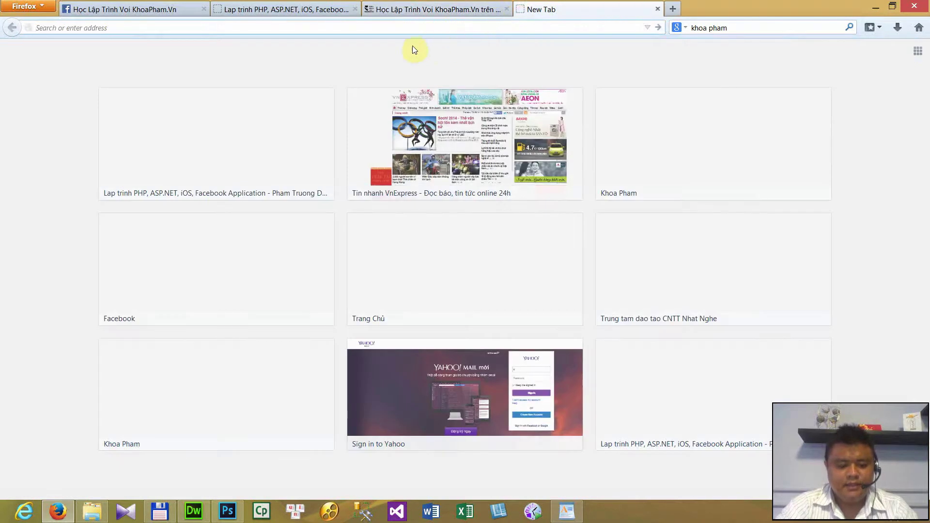
pyautogui.write('developers.facebook.com')
pyautogui.click(161, 51)
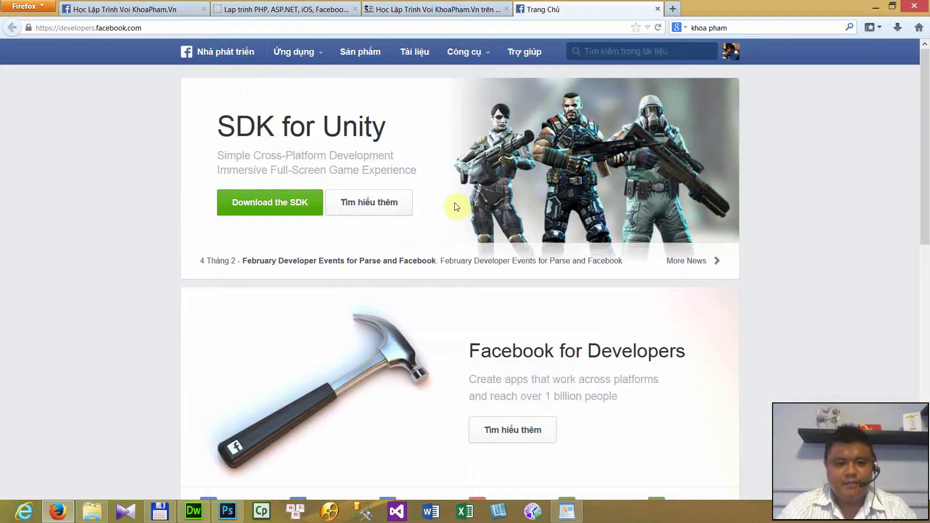
pyautogui.scroll(-15, 456, 206)
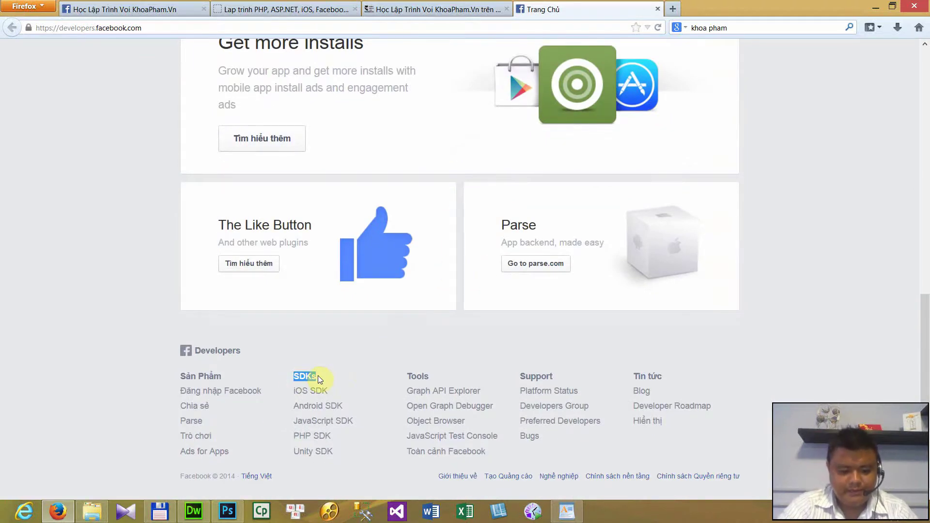
pyautogui.click(321, 438)
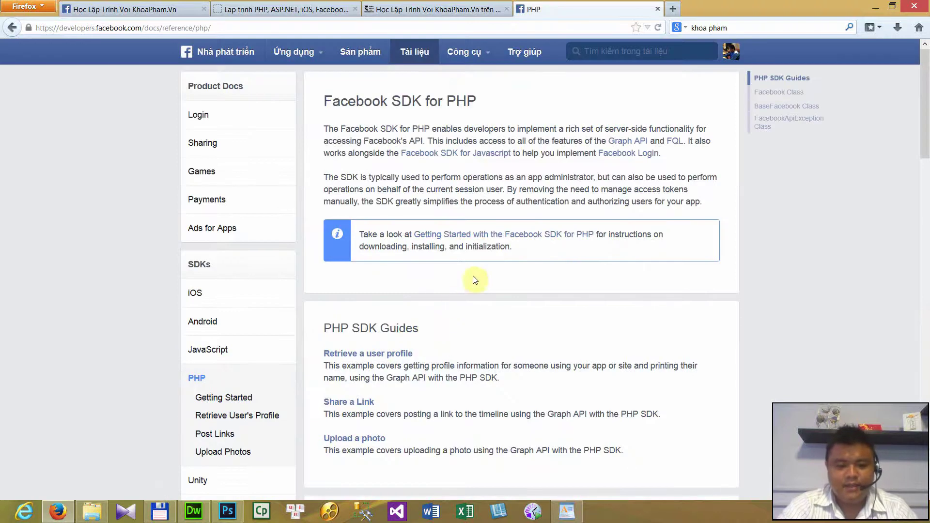
# - Open the Getting Started guide for the PHP SDK and download the facebook-php-sdk repository from GitHub as a ZIP
pyautogui.click(520, 237)
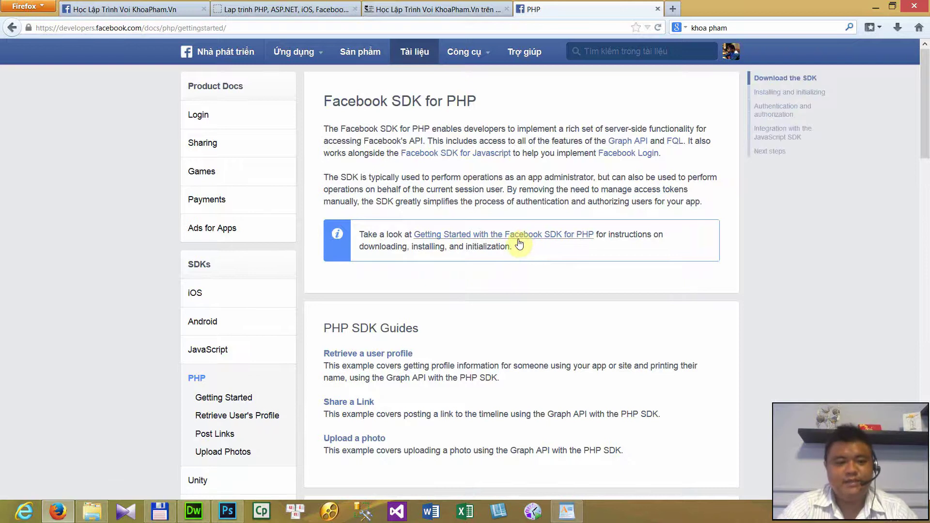
pyautogui.scroll(-5, 510, 292)
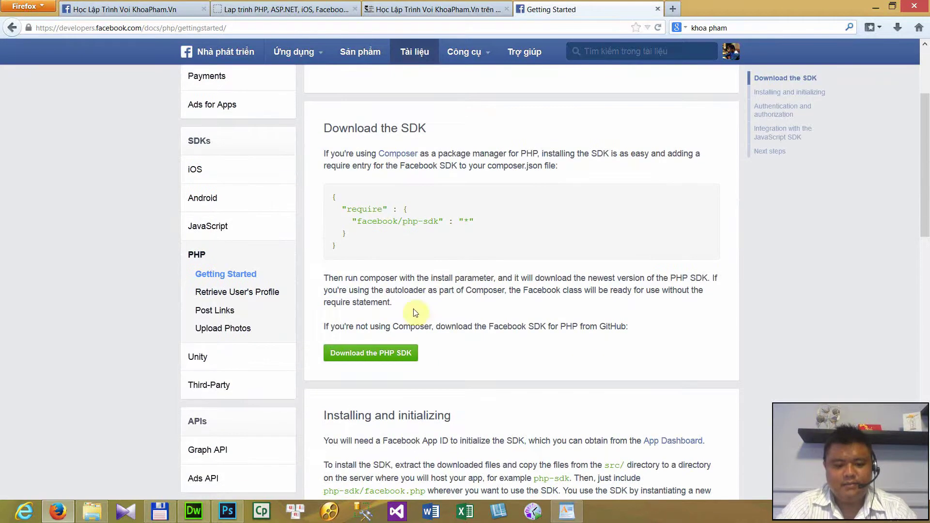
pyautogui.click(391, 356)
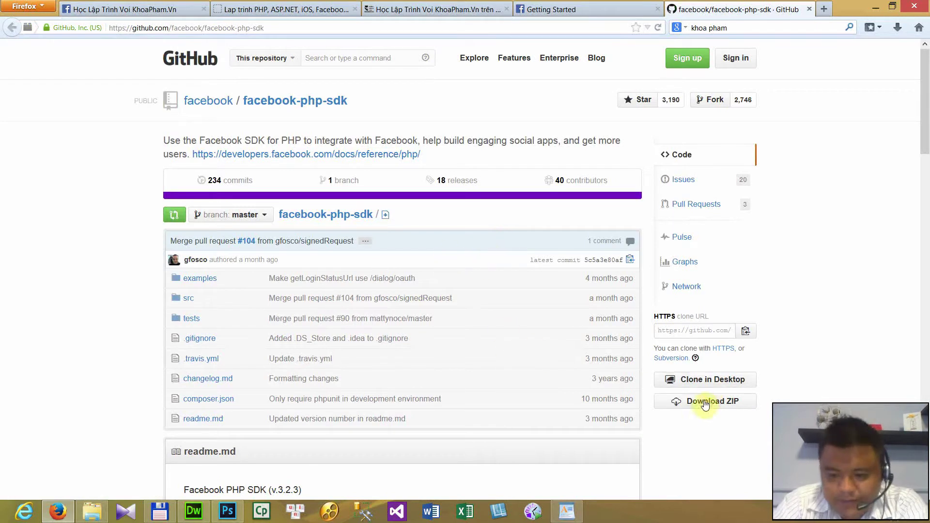
pyautogui.click(744, 407)
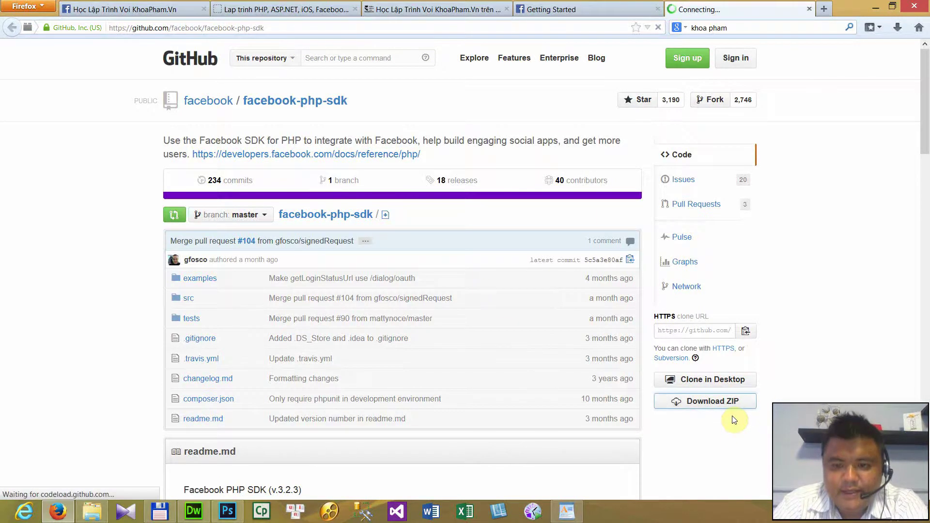
pyautogui.click(511, 317)
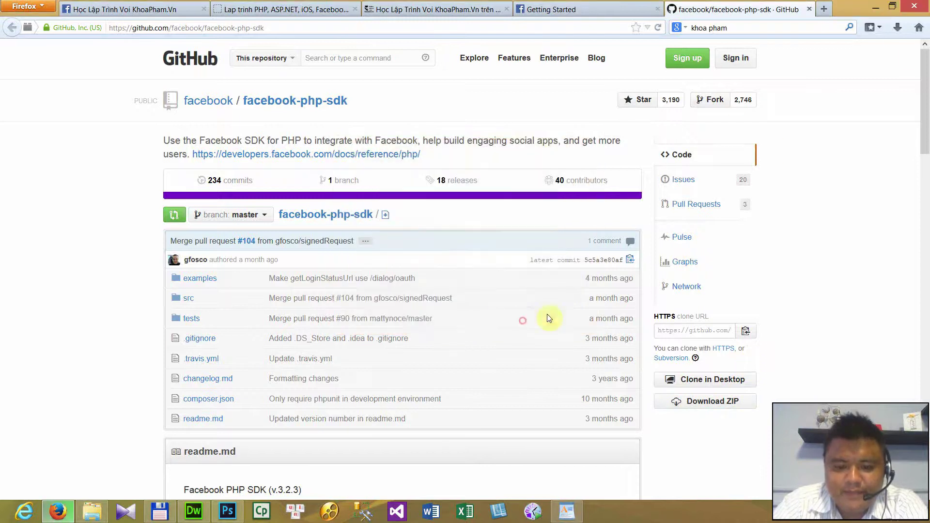
# - Open the downloaded facebook-php-sdk-master(1).zip in WinRAR, minimize the other windows and move the archive window aside
pyautogui.click(899, 33)
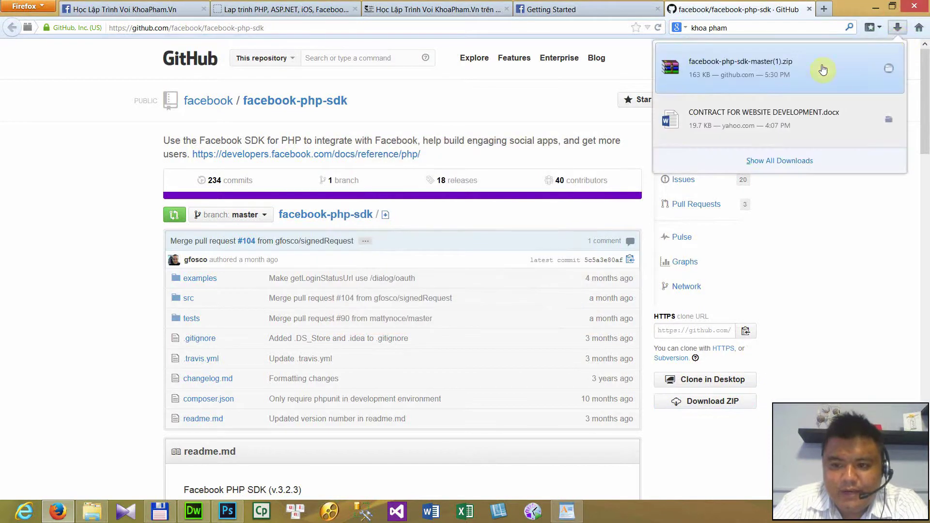
pyautogui.click(783, 69)
pyautogui.click(877, 6)
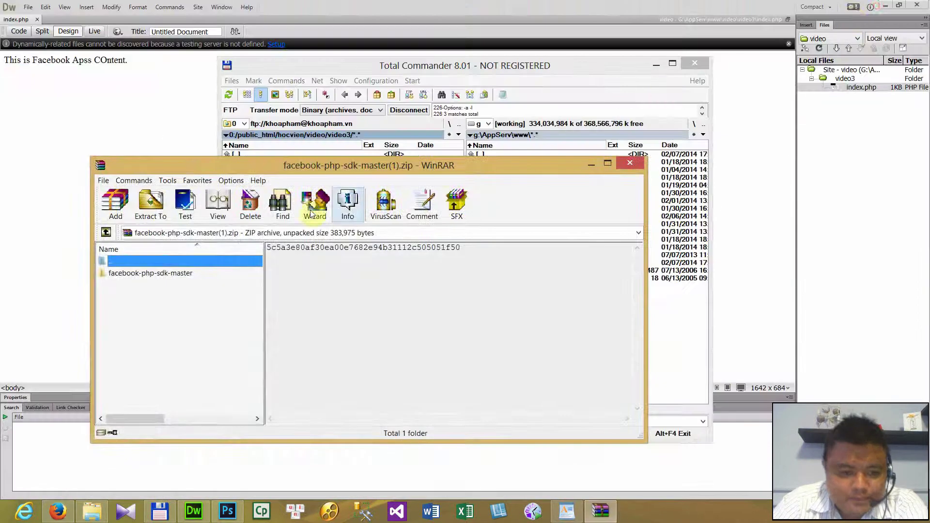
pyautogui.click(656, 65)
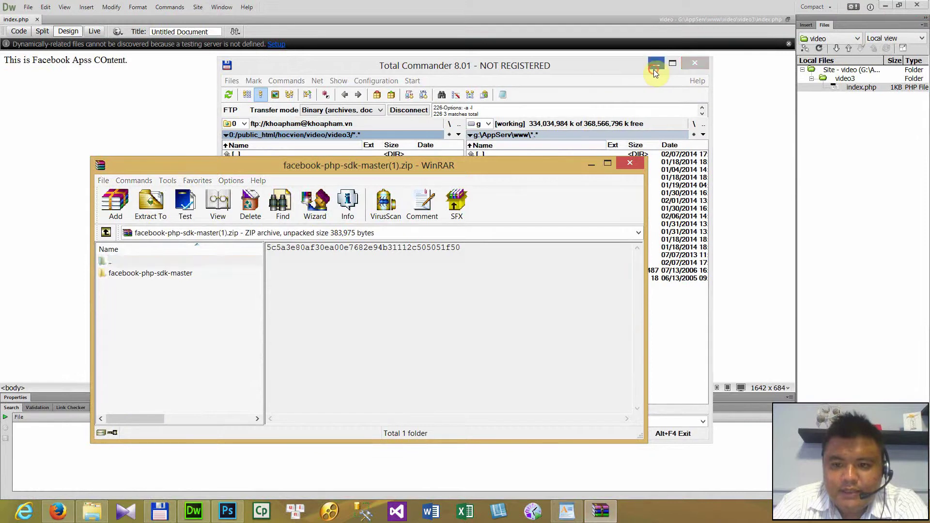
pyautogui.click(884, 7)
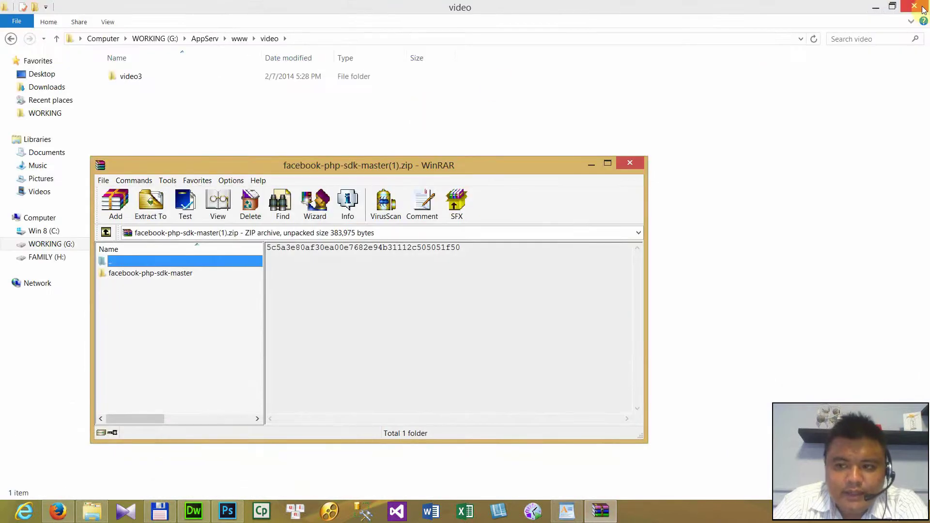
pyautogui.click(875, 10)
pyautogui.click(873, 7)
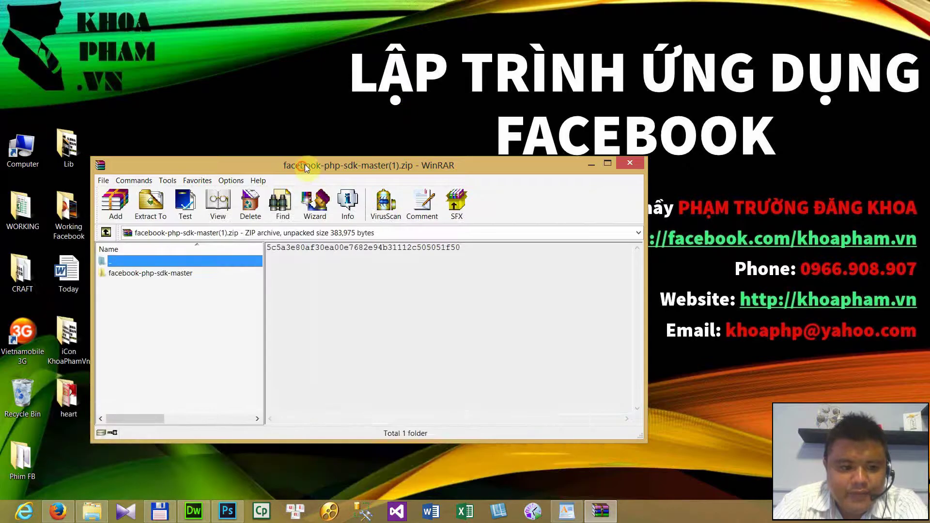
pyautogui.moveTo(304, 164); pyautogui.dragTo(592, 143)
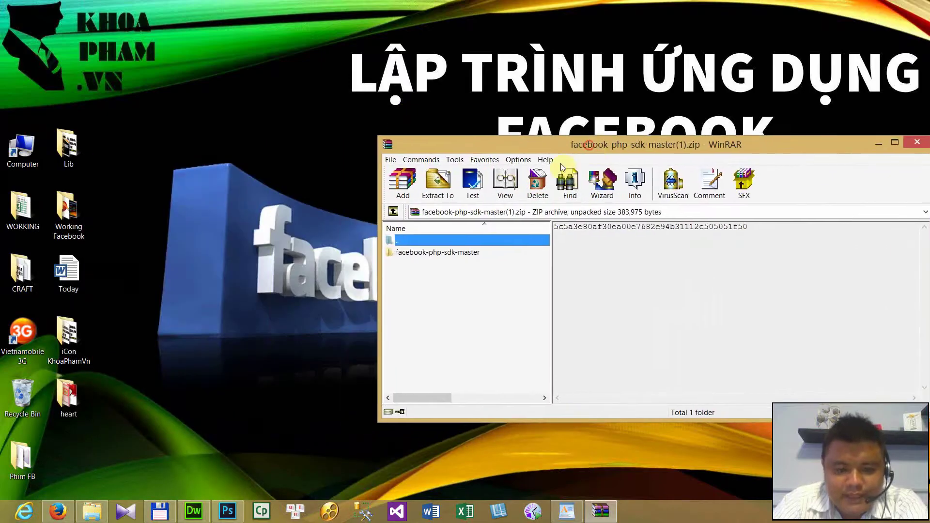
# - Extract the src folder from facebook-php-sdk-master in the archive into G:\AppServ\www\video
pyautogui.doubleClick(406, 252)
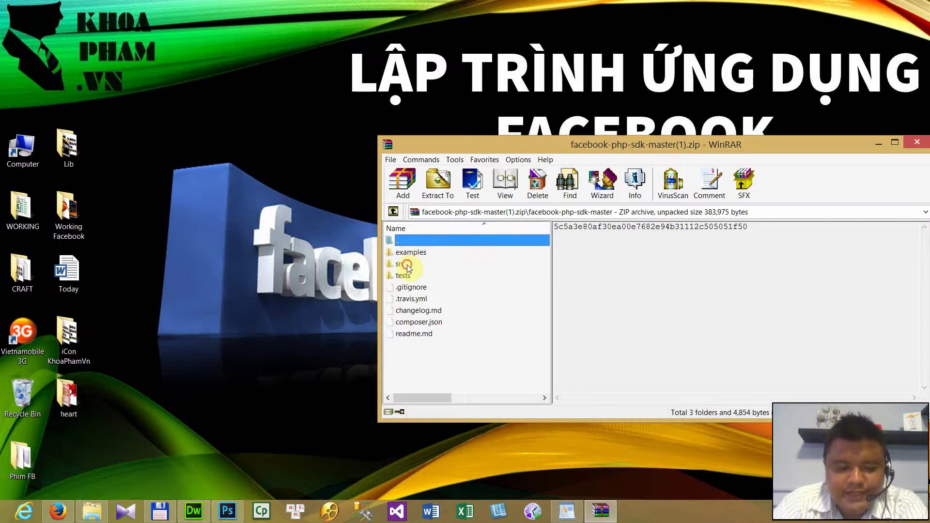
pyautogui.click(407, 268)
pyautogui.moveTo(458, 143); pyautogui.dragTo(605, 174)
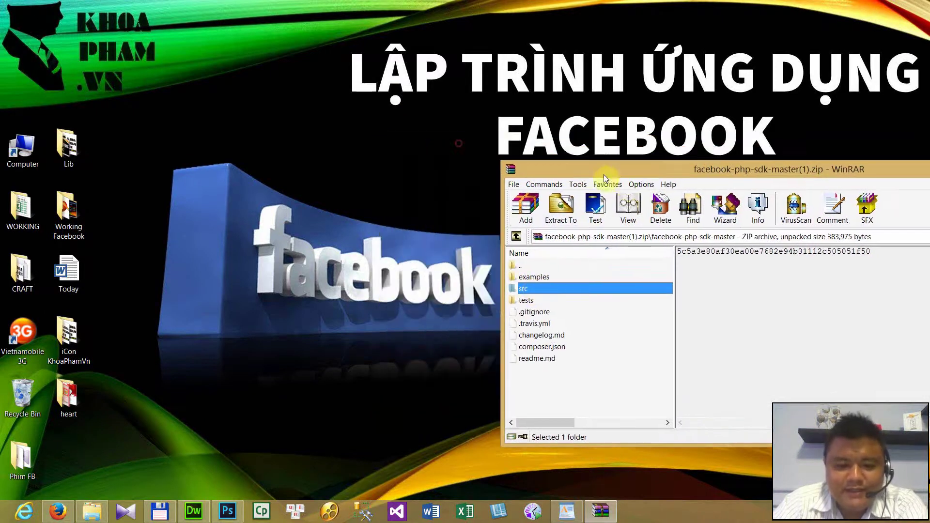
pyautogui.click(92, 511)
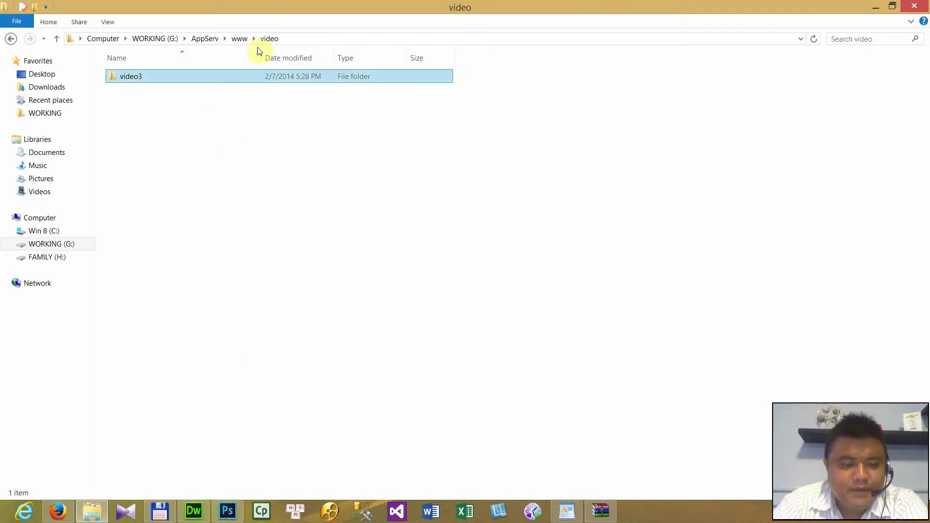
pyautogui.click(600, 511)
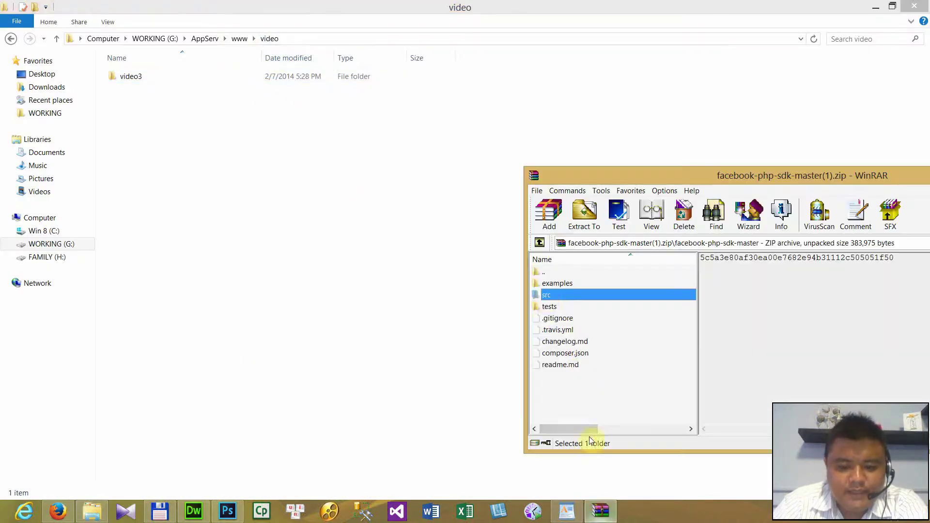
pyautogui.moveTo(544, 299); pyautogui.dragTo(213, 160)
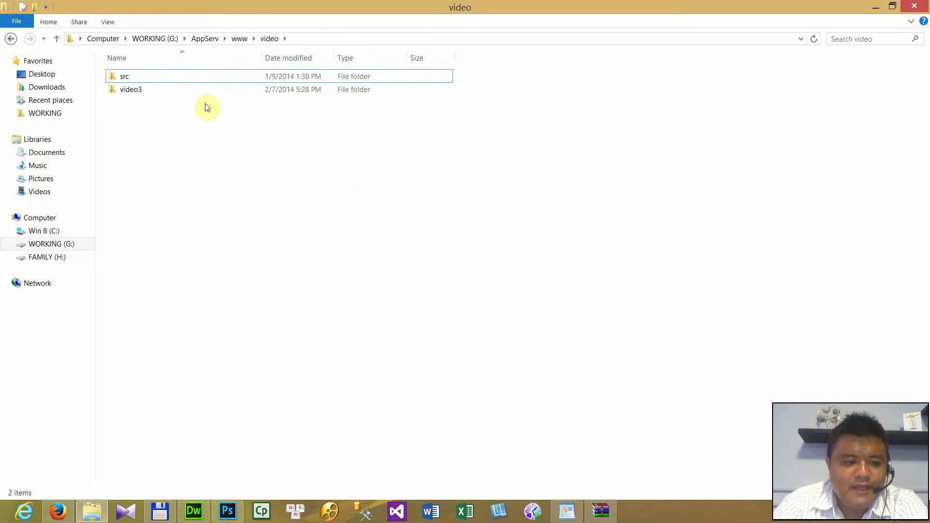
# - Rename the extracted src folder in the video folder as phpsdk
pyautogui.click(126, 77)
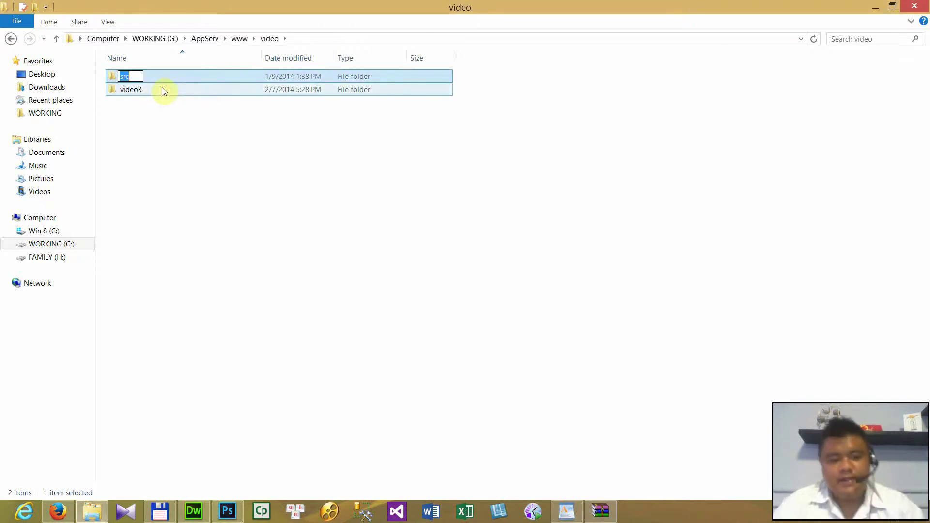
pyautogui.write('ph')
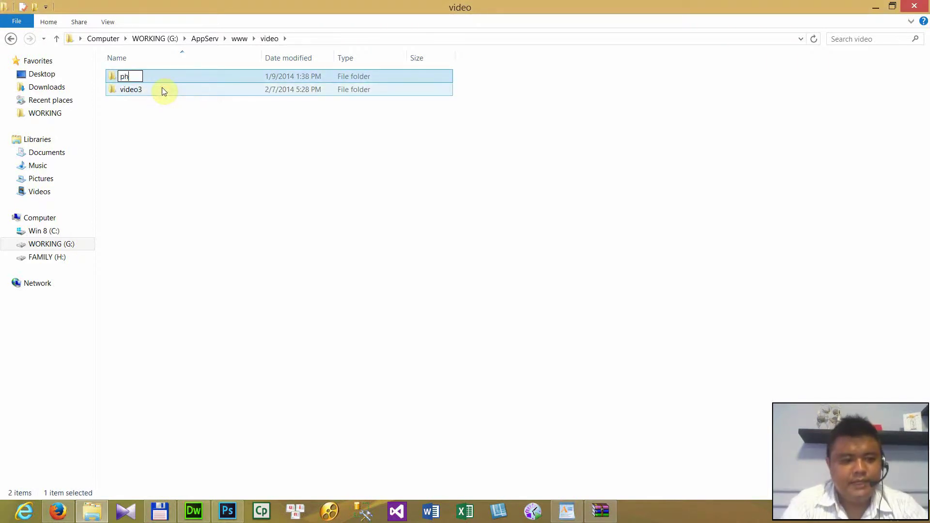
pyautogui.write('psdk')
pyautogui.press('Return')
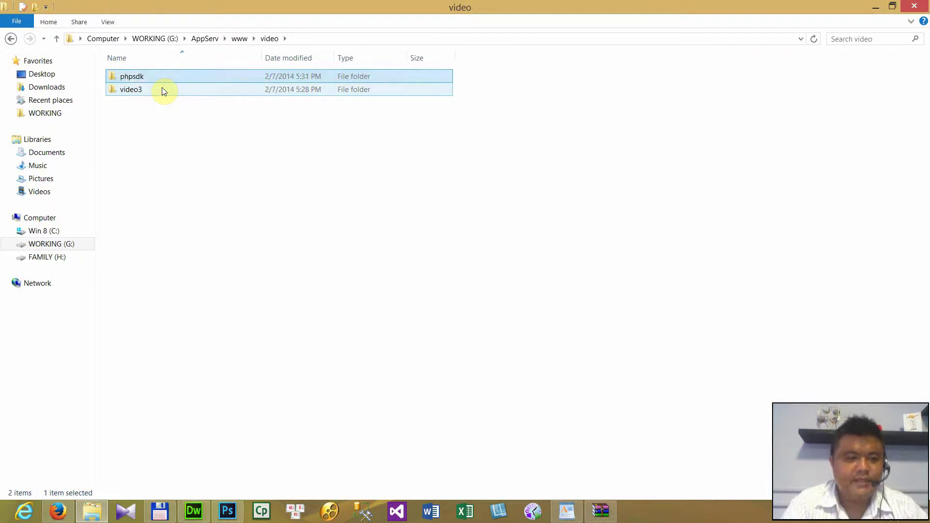
pyautogui.click(154, 115)
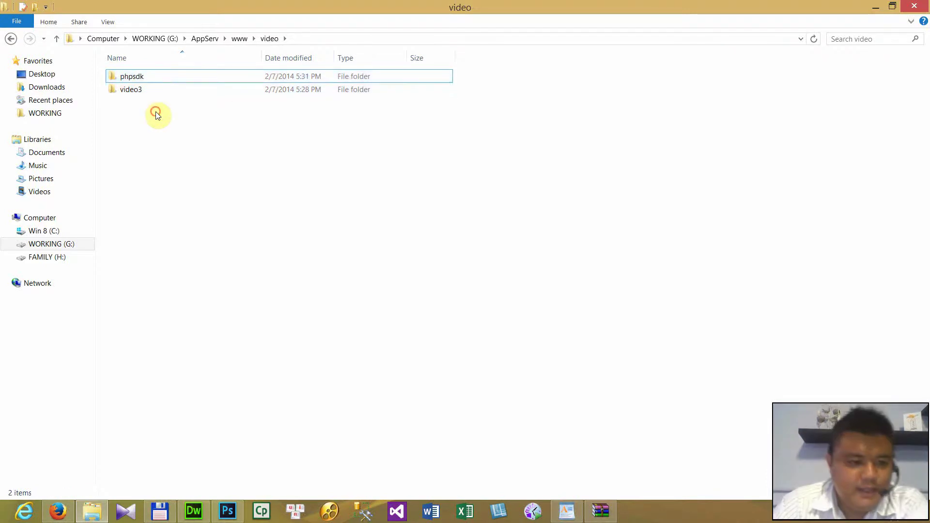
# - Examine the contents of the video3 and phpsdk folders, including the facebook PHP file
pyautogui.doubleClick(130, 93)
pyautogui.click(132, 77)
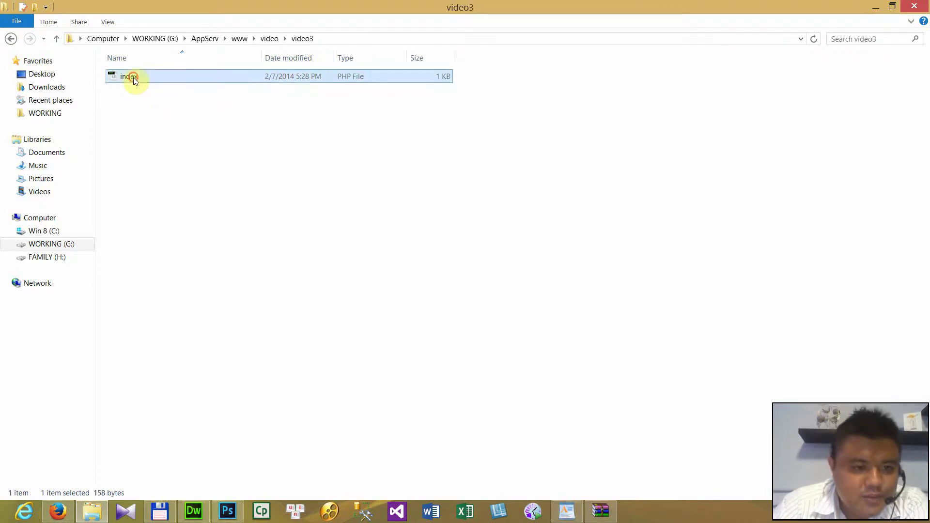
pyautogui.click(274, 38)
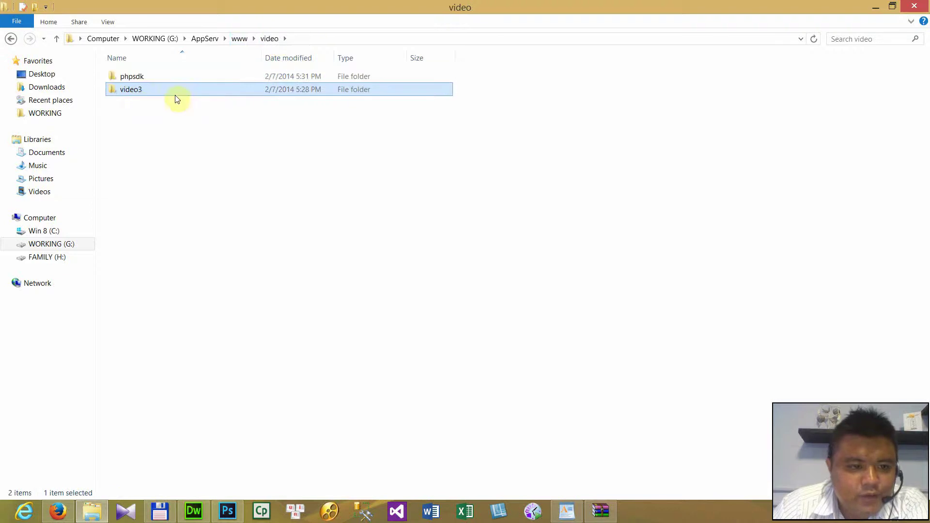
pyautogui.click(134, 77)
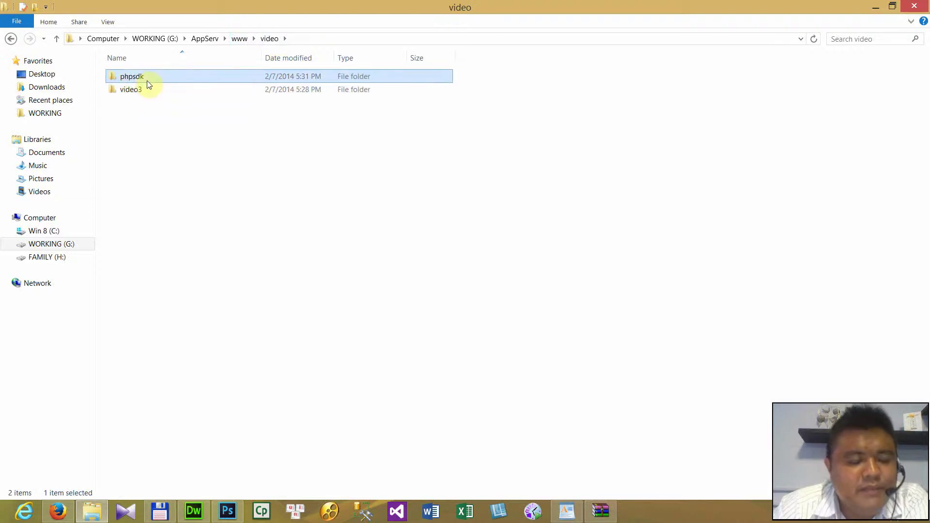
pyautogui.doubleClick(149, 77)
pyautogui.click(162, 91)
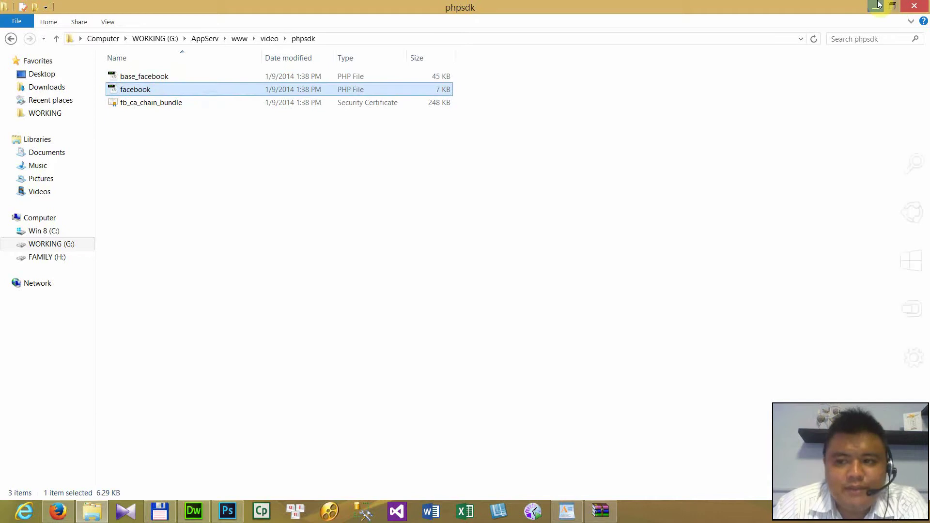
# - Switch to Dreamweaver, refresh the site's local file list and expand the phpsdk folder to select facebook.php
pyautogui.click(872, 5)
pyautogui.click(194, 511)
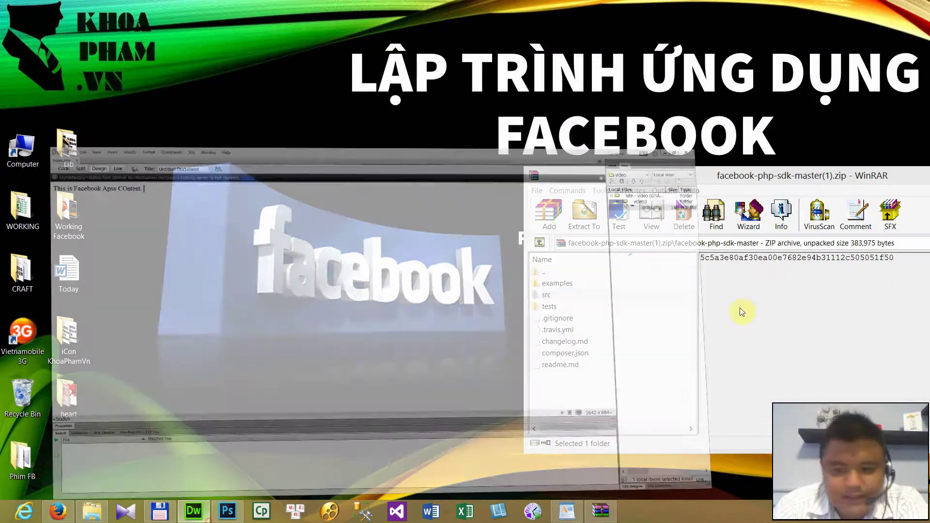
pyautogui.click(818, 48)
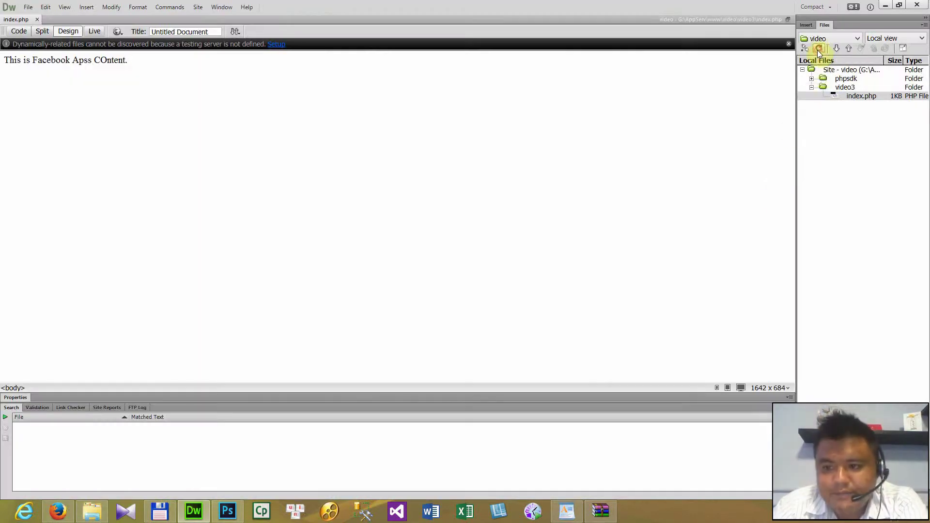
pyautogui.click(812, 79)
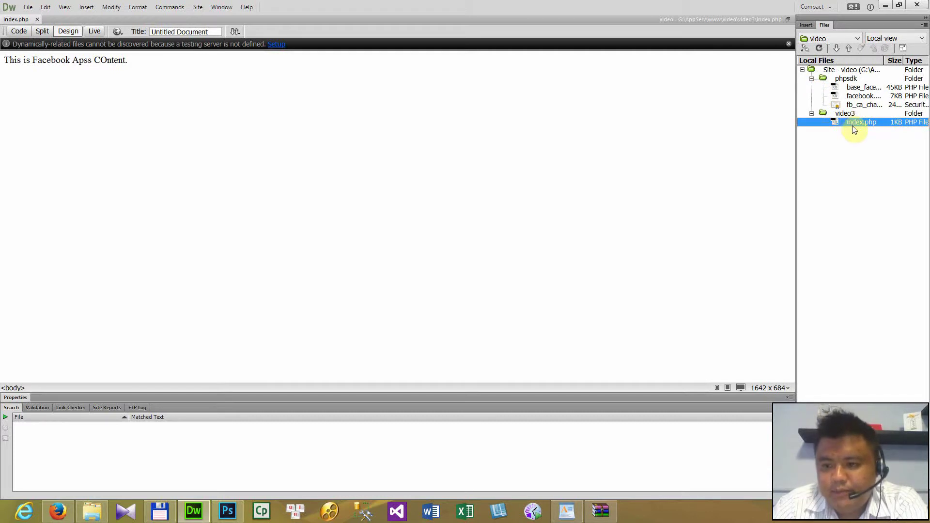
pyautogui.click(847, 98)
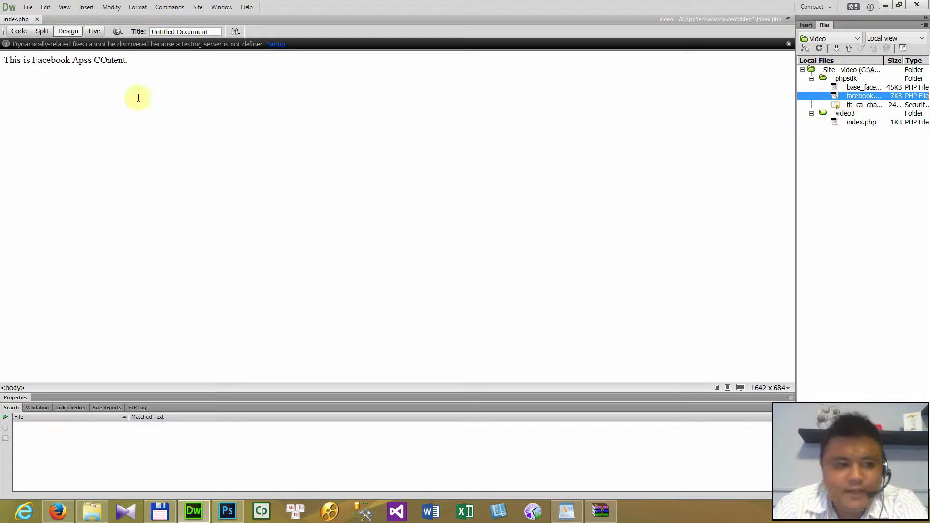
# - Show the code of index.php and add a PHP block above the doctype containing require "";
pyautogui.click(19, 31)
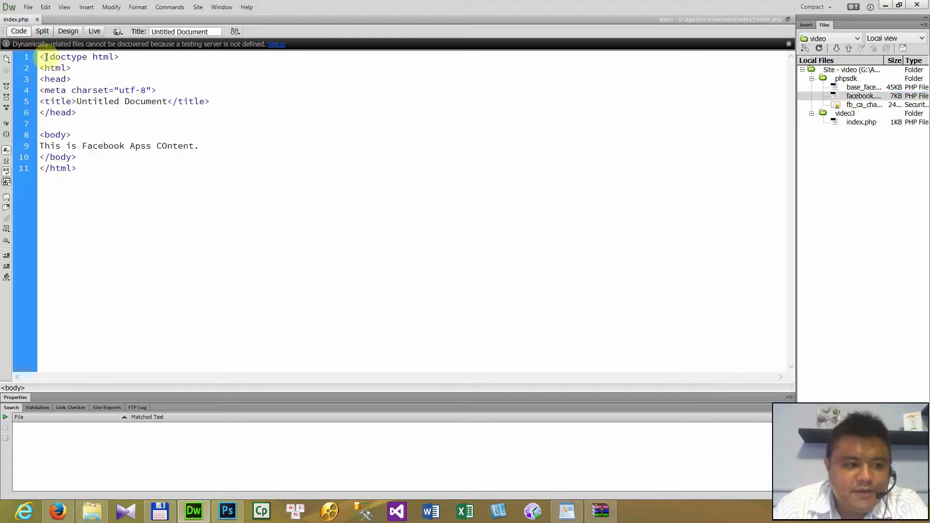
pyautogui.press('Return')
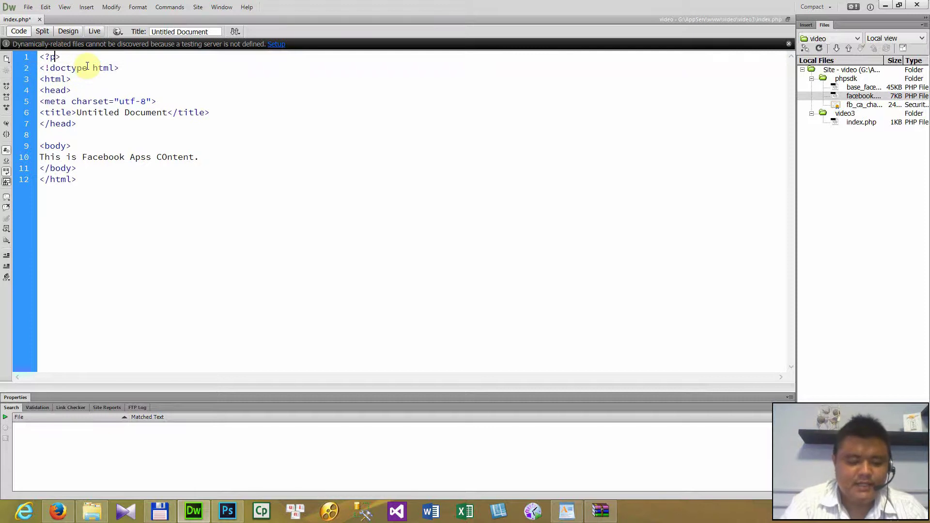
pyautogui.press('Return')
pyautogui.press('Return')
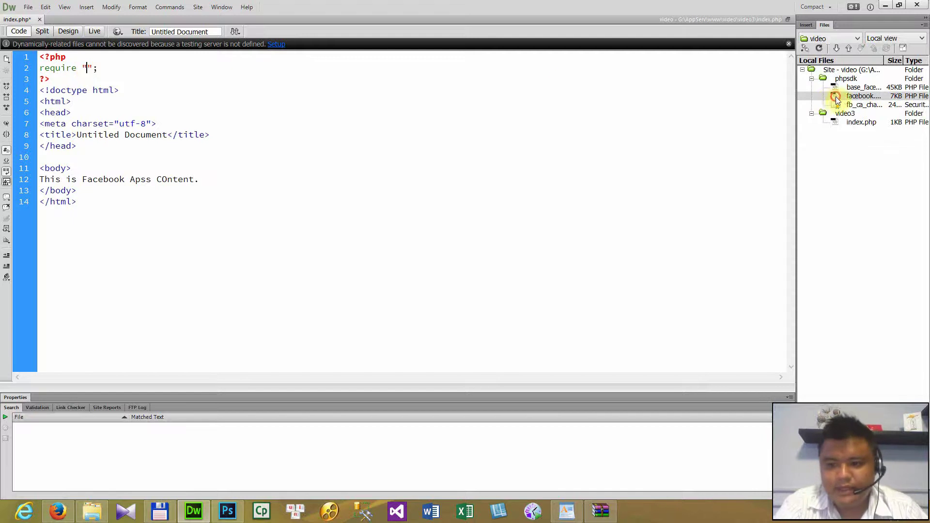
# - Set the require path to ../phpsdk/facebook.php using a link inserted from the site files, remove the leftover link and save index.php
pyautogui.click(853, 97)
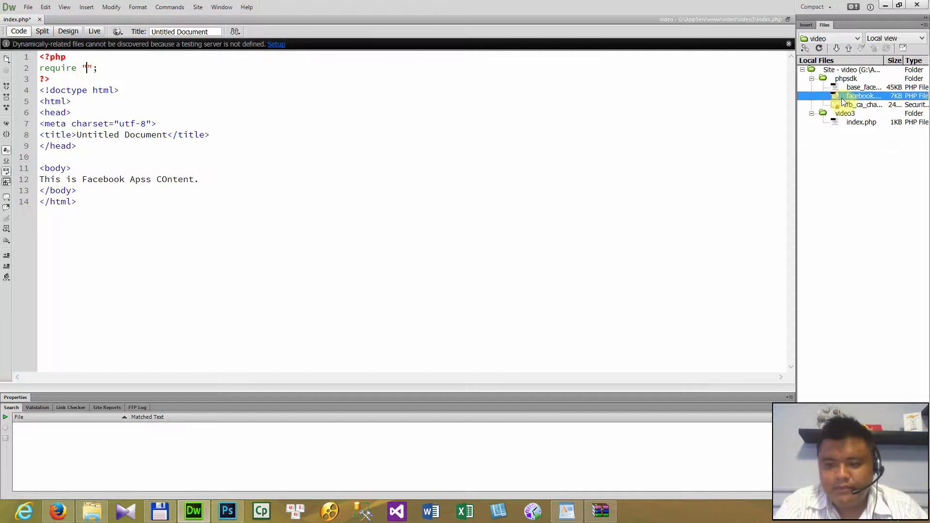
pyautogui.moveTo(844, 97); pyautogui.dragTo(57, 78)
pyautogui.hotkey('ctrl', 'x')
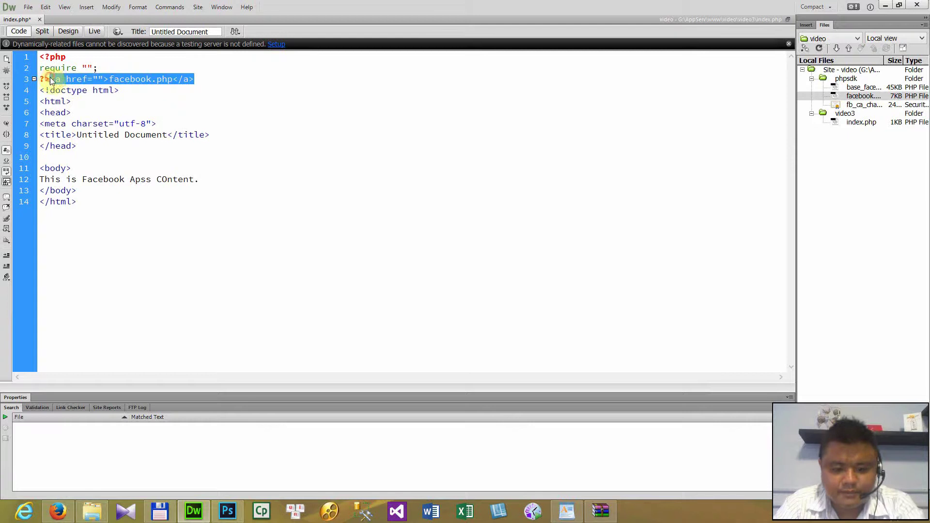
pyautogui.press('Delete')
pyautogui.hotkey('ctrl', 'v')
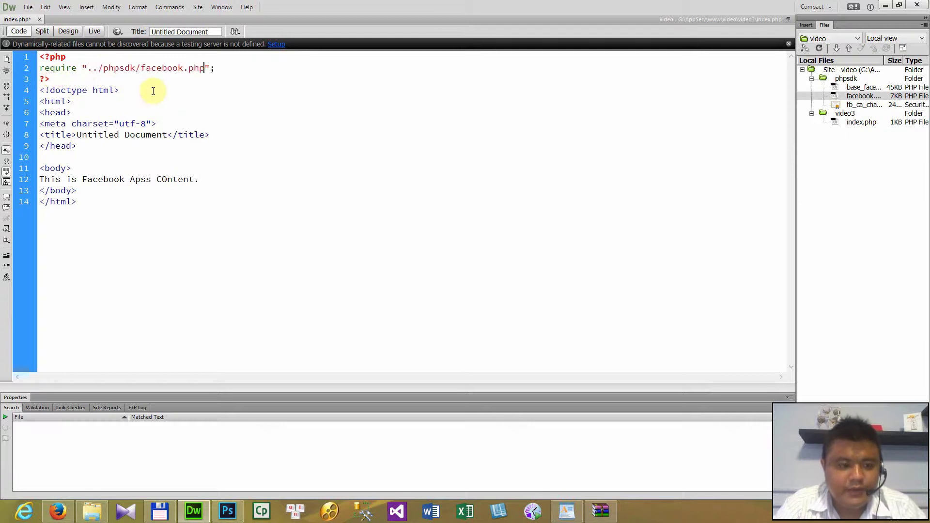
pyautogui.hotkey('ctrl', 's')
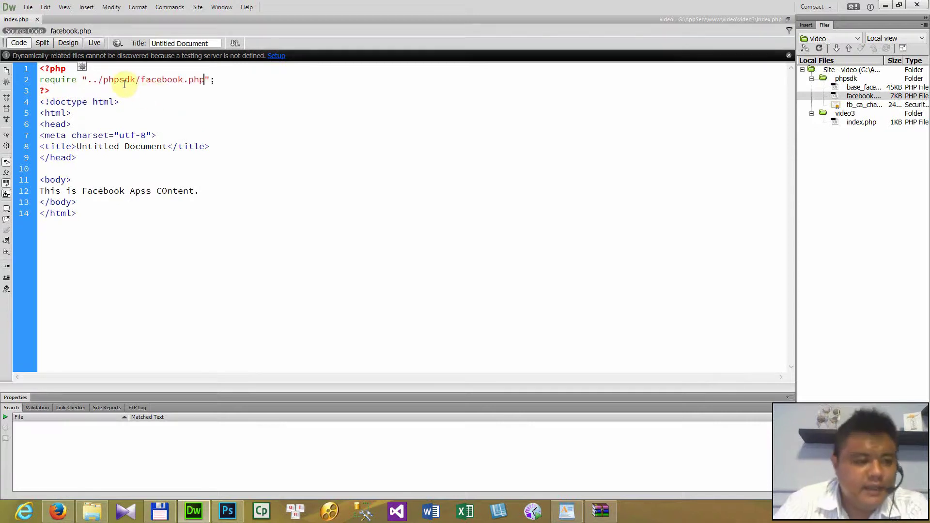
# - Add an empty line below the require statement for ../phpsdk/facebook.php in index.php
pyautogui.moveTo(114, 79); pyautogui.dragTo(148, 80)
pyautogui.click(148, 79)
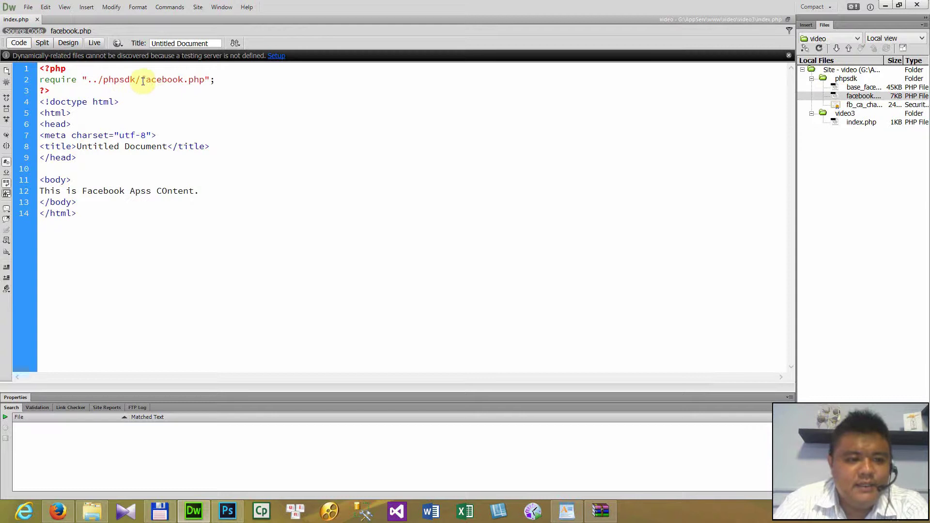
pyautogui.click(856, 124)
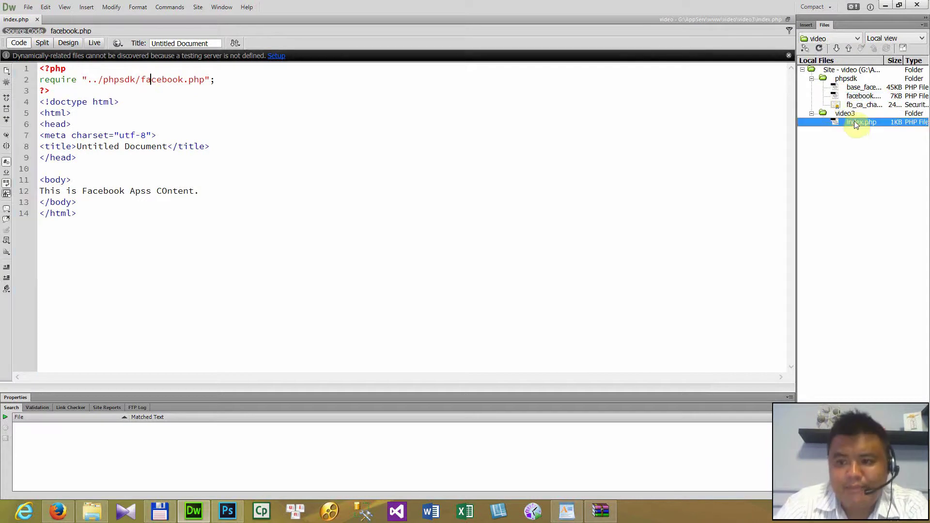
pyautogui.click(851, 98)
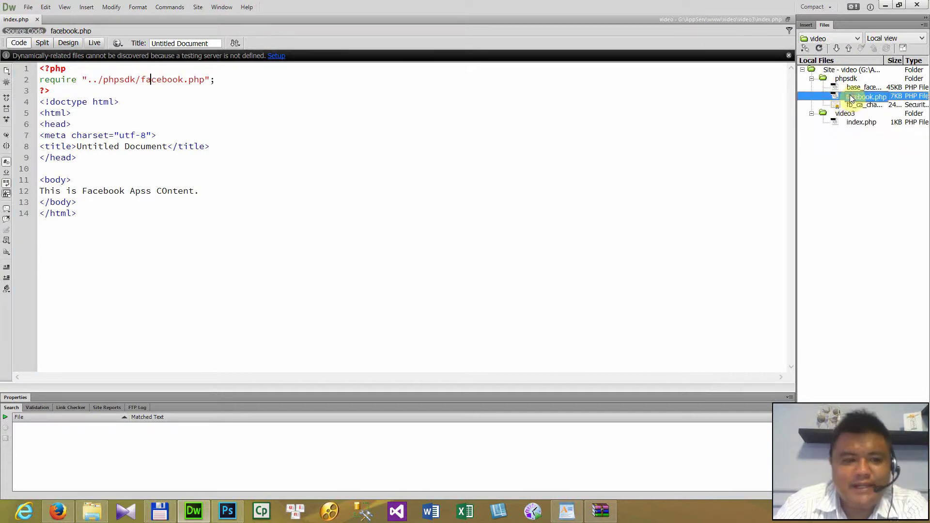
pyautogui.click(220, 79)
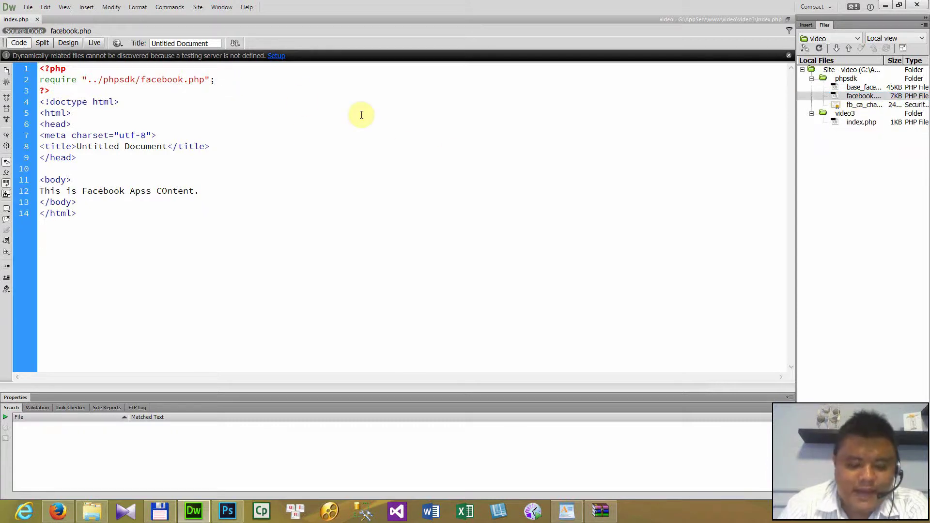
pyautogui.press('Return')
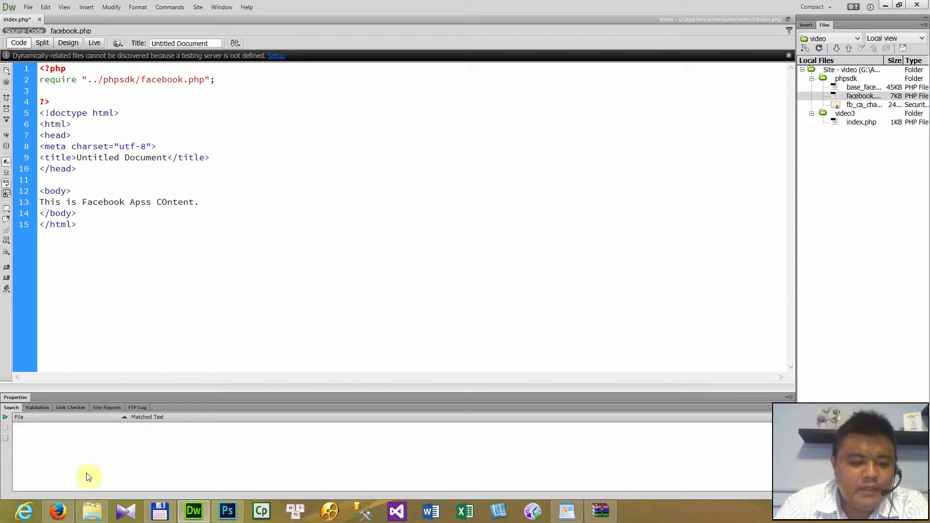
# - Switch to Firefox and examine the app ID and App Secret fields in the Facebook app's basic settings
pyautogui.click(57, 511)
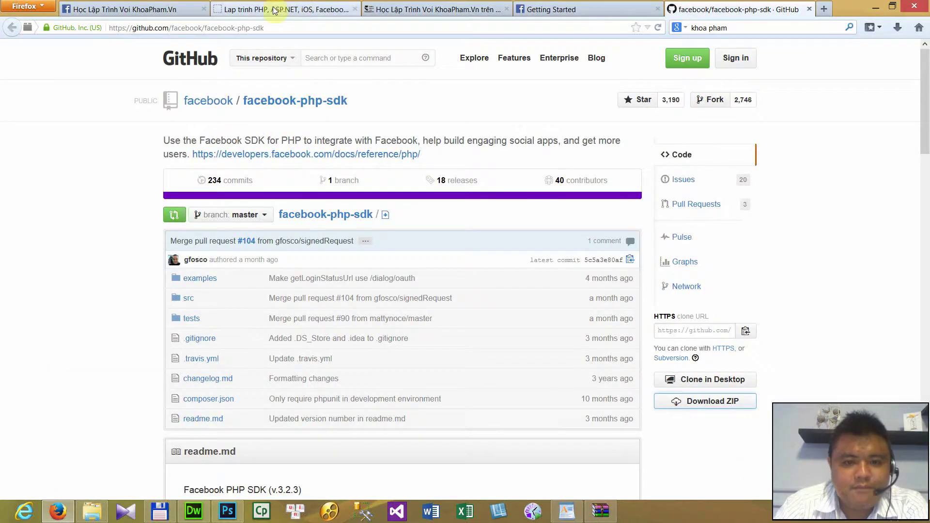
pyautogui.click(171, 10)
pyautogui.scroll(3, 553, 225)
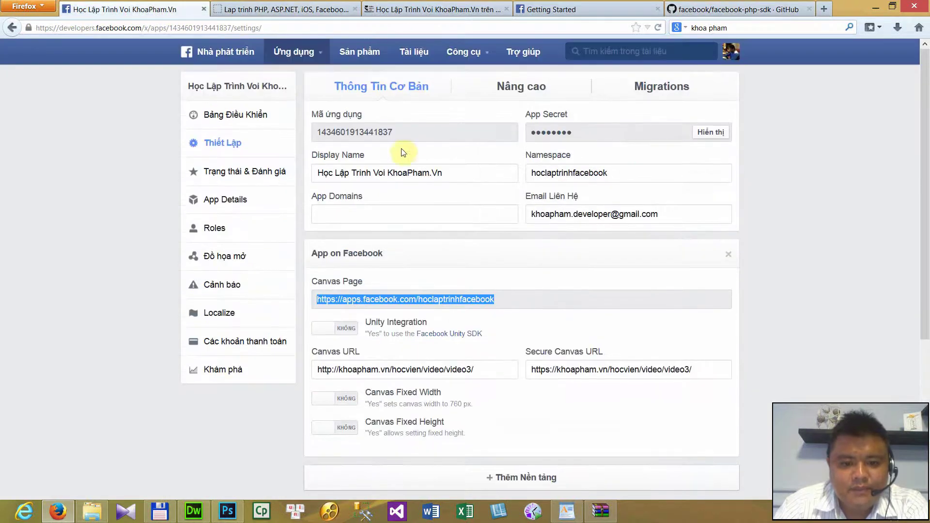
pyautogui.moveTo(317, 132); pyautogui.dragTo(399, 132)
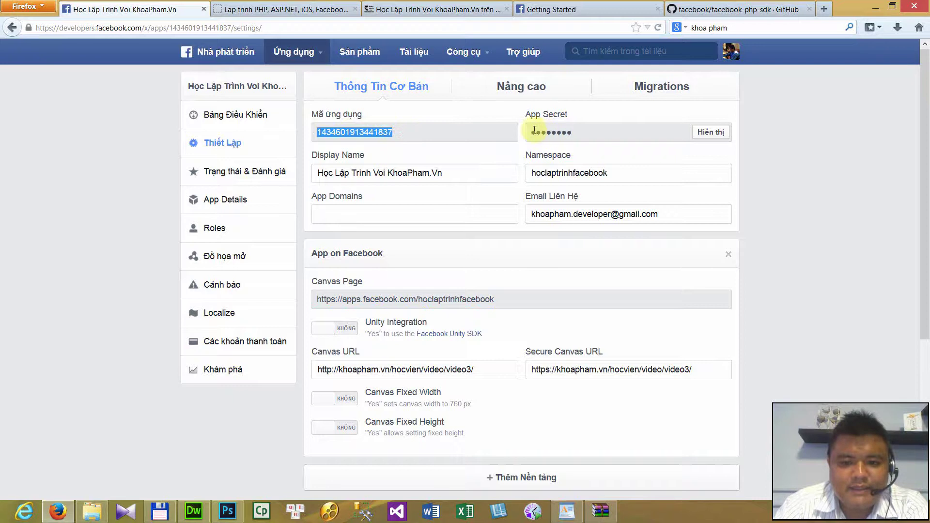
pyautogui.moveTo(534, 129); pyautogui.dragTo(580, 129)
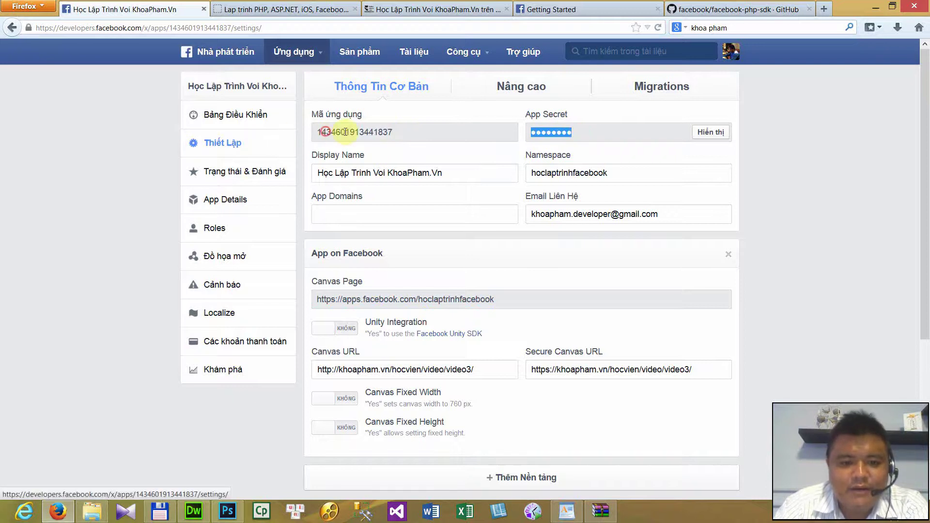
pyautogui.moveTo(325, 132); pyautogui.dragTo(395, 138)
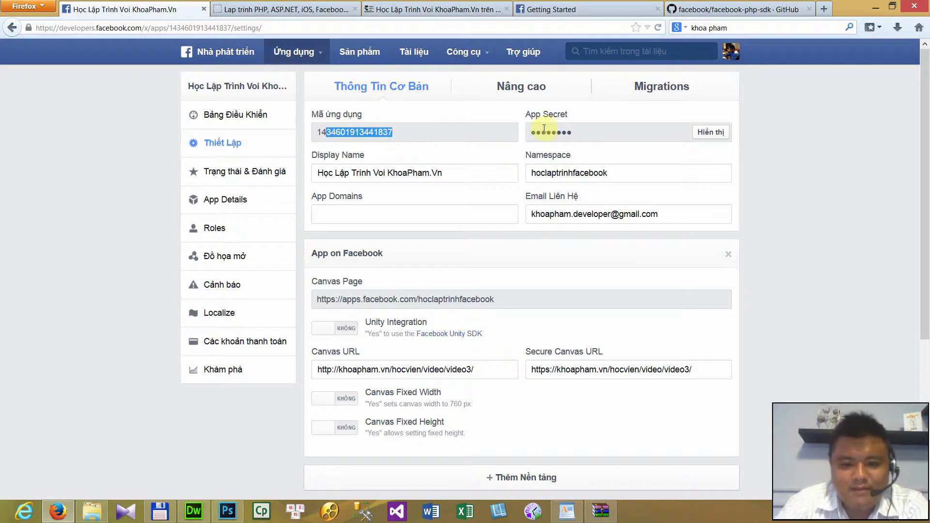
pyautogui.moveTo(535, 130); pyautogui.dragTo(560, 130)
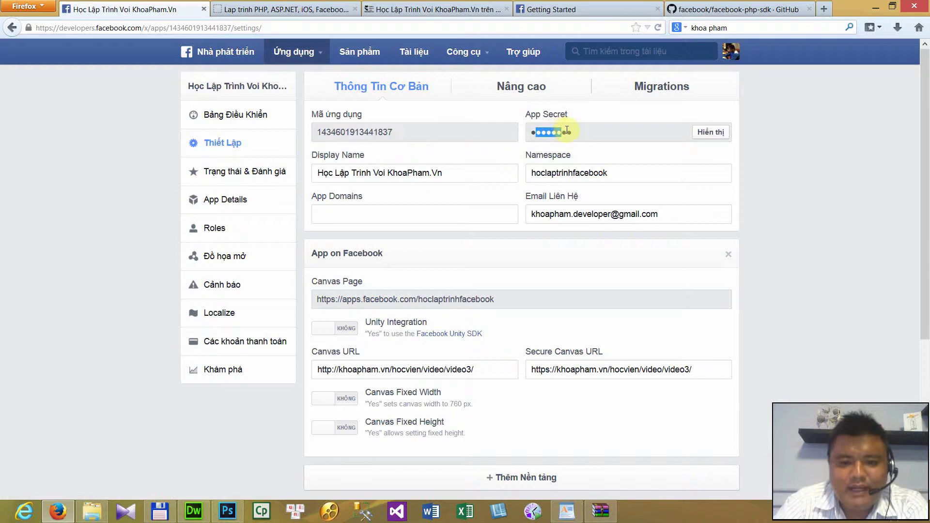
pyautogui.click(562, 130)
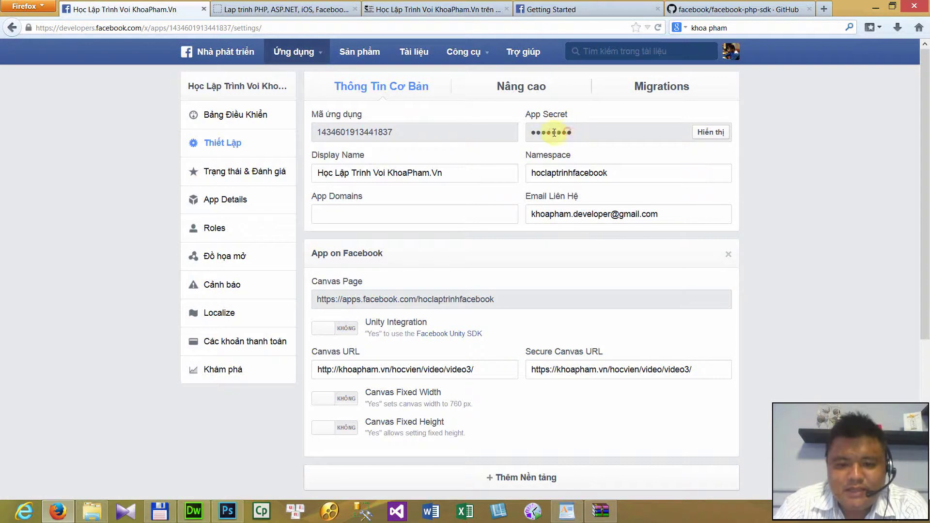
pyautogui.doubleClick(356, 132)
pyautogui.click(553, 130)
pyautogui.doubleClick(380, 134)
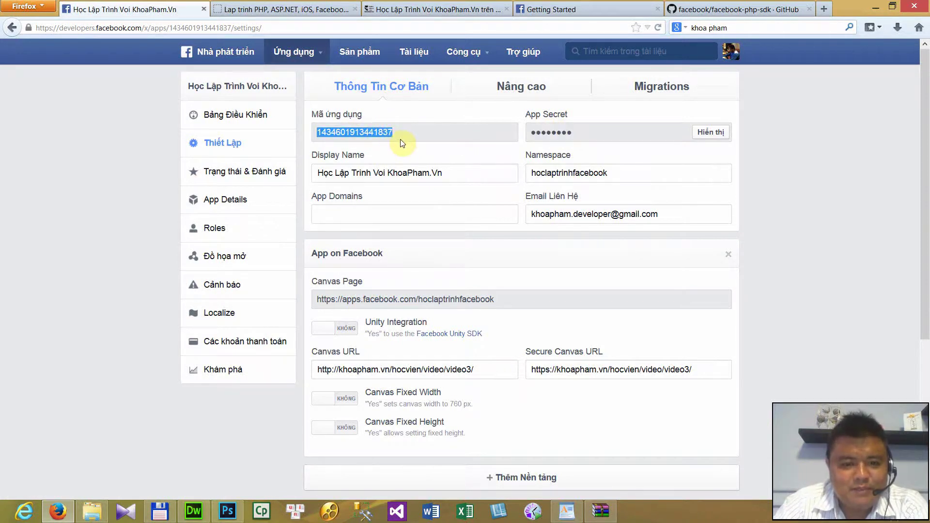
# - Minimize the open windows and close the facebook-php-sdk-master(1).zip archive in WinRAR
pyautogui.click(877, 5)
pyautogui.click(879, 5)
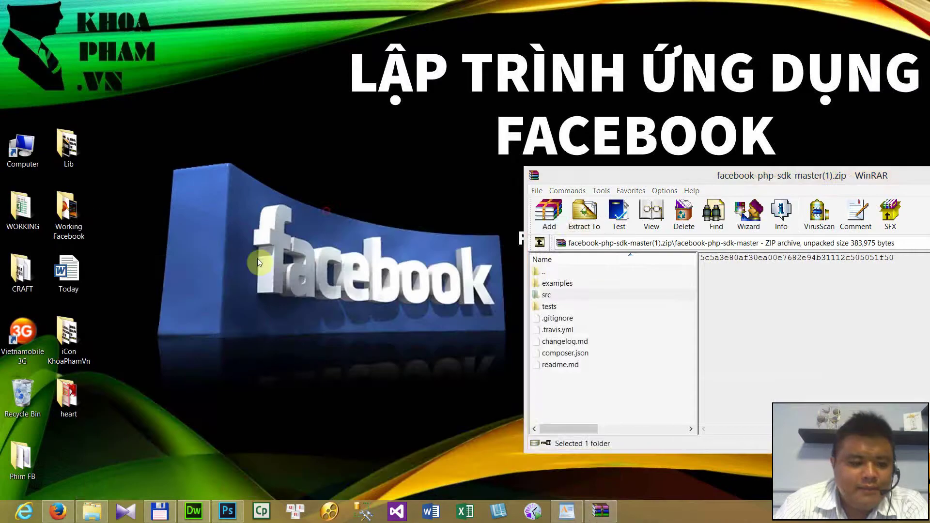
pyautogui.moveTo(700, 172); pyautogui.dragTo(431, 181)
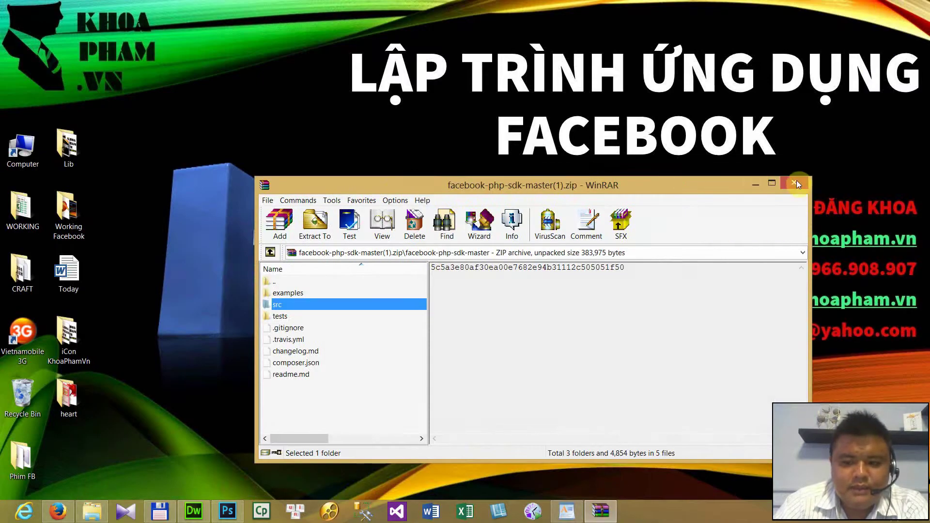
pyautogui.click(796, 183)
# - Open the FACEBOOK APPLCATION API document from the desktop's Lib folder and examine its code for creating the Facebook object
pyautogui.doubleClick(70, 153)
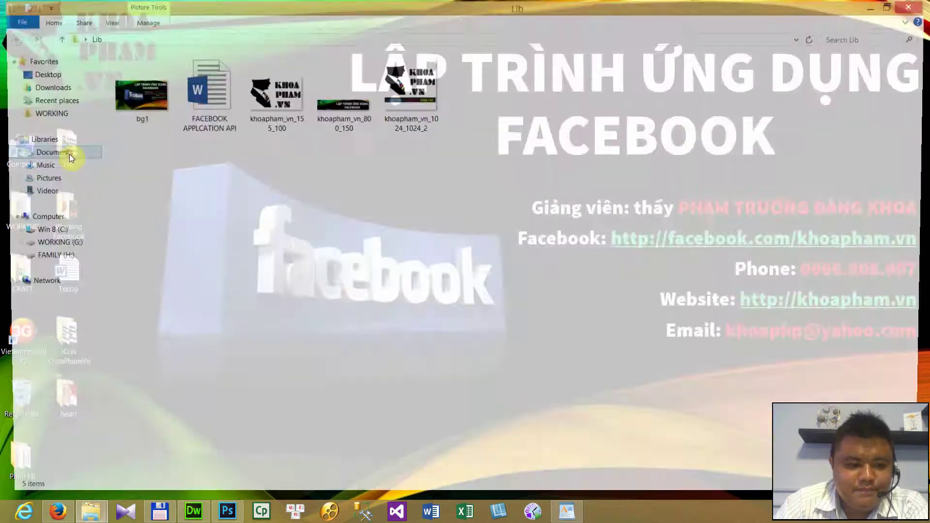
pyautogui.click(211, 105)
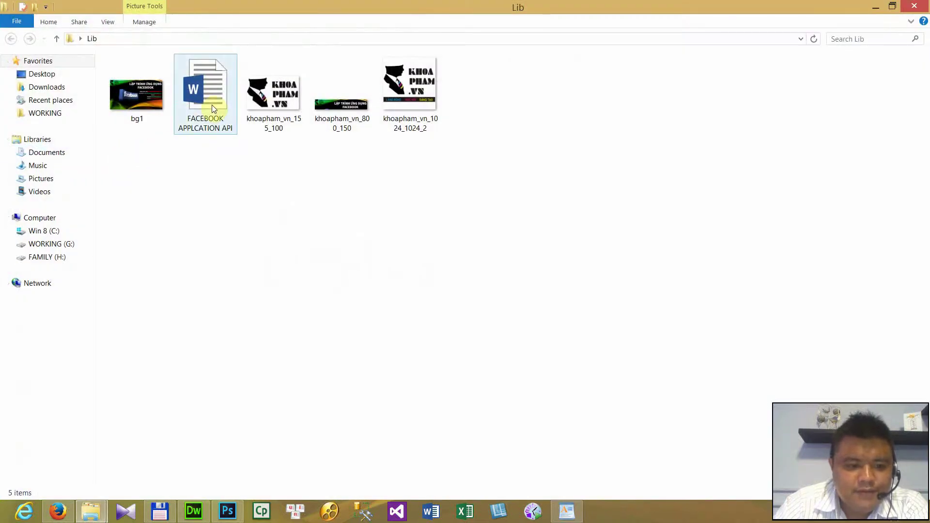
pyautogui.doubleClick(211, 104)
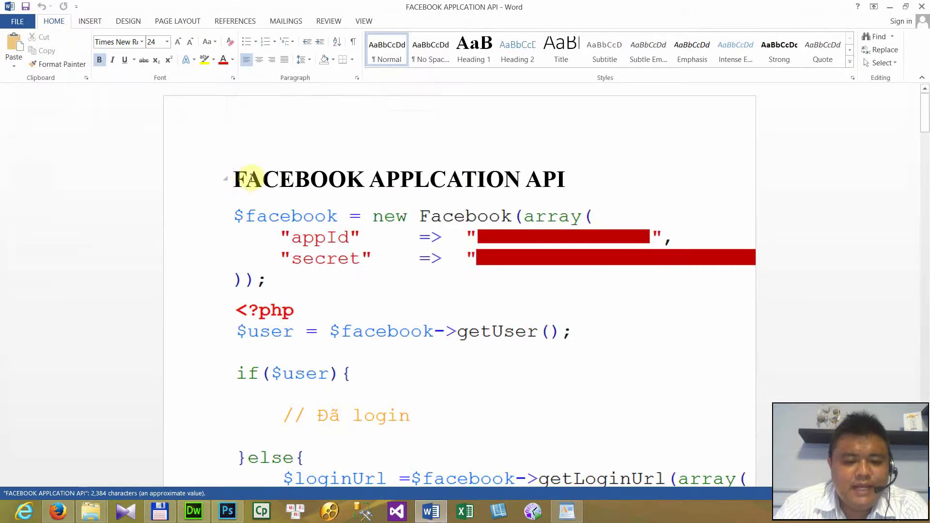
pyautogui.click(312, 236)
pyautogui.scroll(-1, 320, 227)
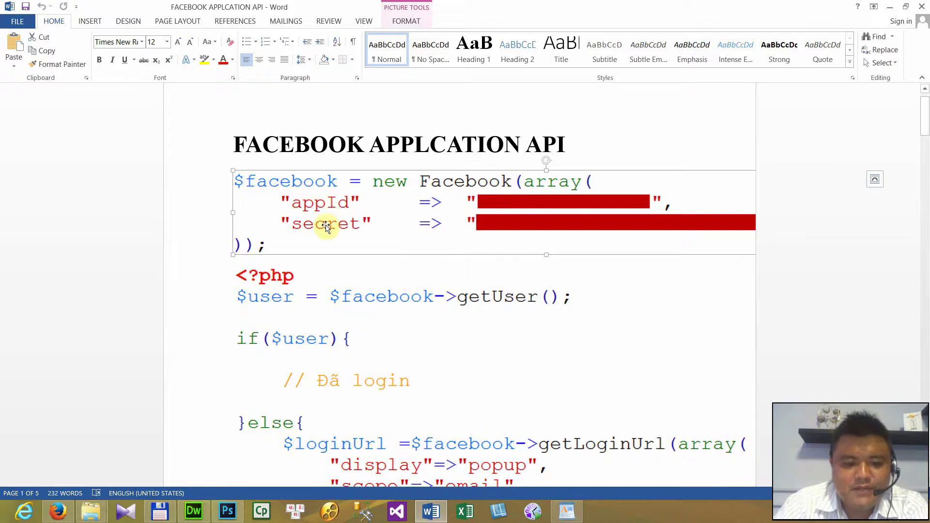
pyautogui.click(890, 7)
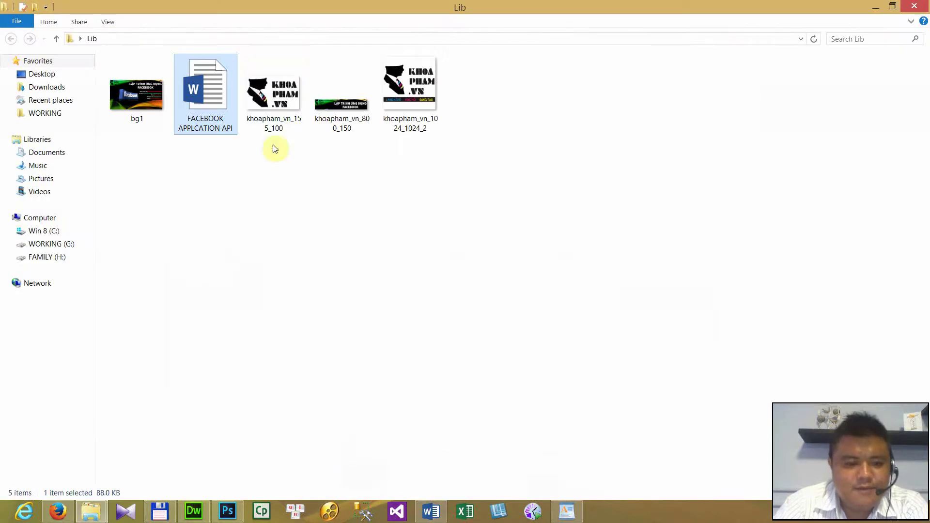
# - Switch to Dreamweaver and add $facebook = new Facebook(array()); below the require line, with an "appId" entry set to an empty string
pyautogui.click(194, 511)
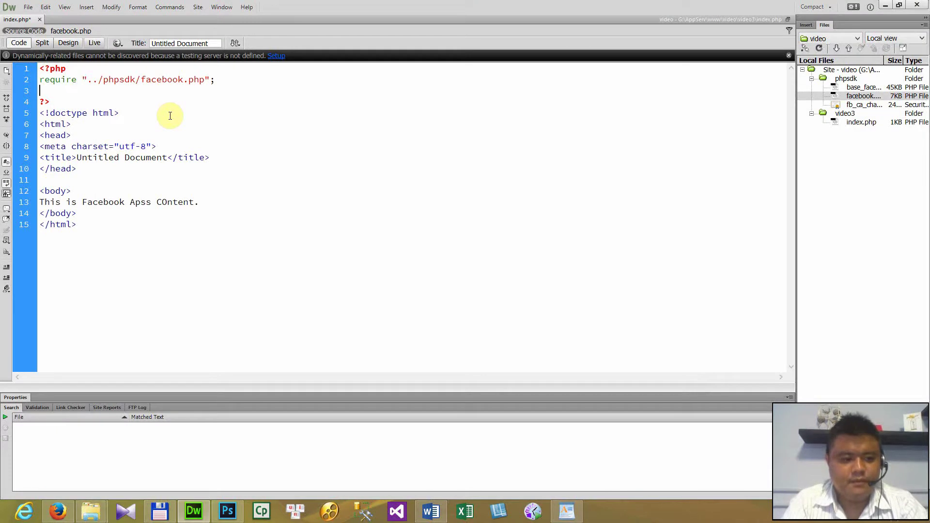
pyautogui.press('BackSpace')
pyautogui.write('$facebook')
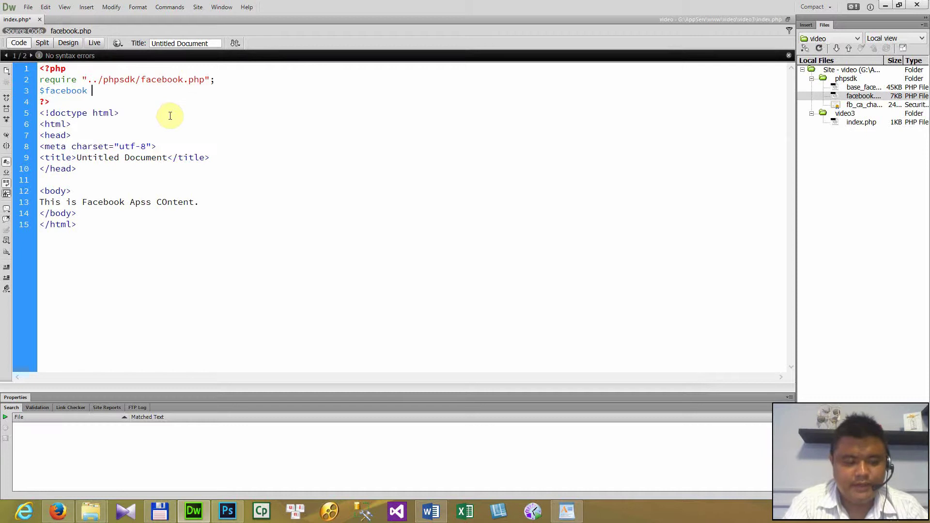
pyautogui.write(' = new Facebook')
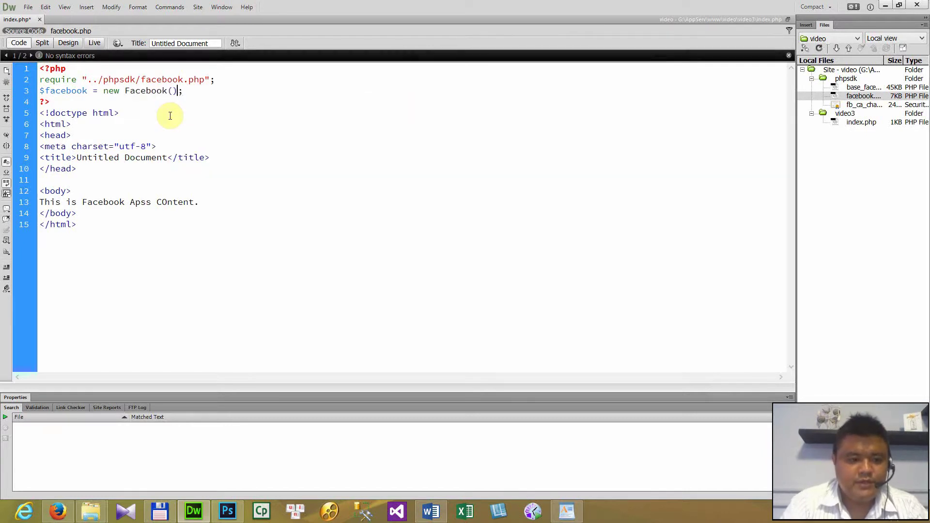
pyautogui.write('(array')
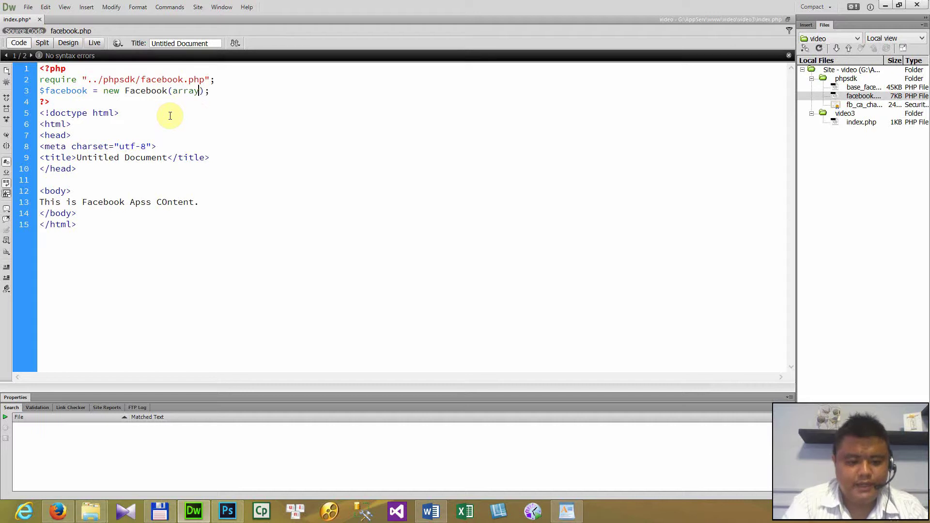
pyautogui.write('(')
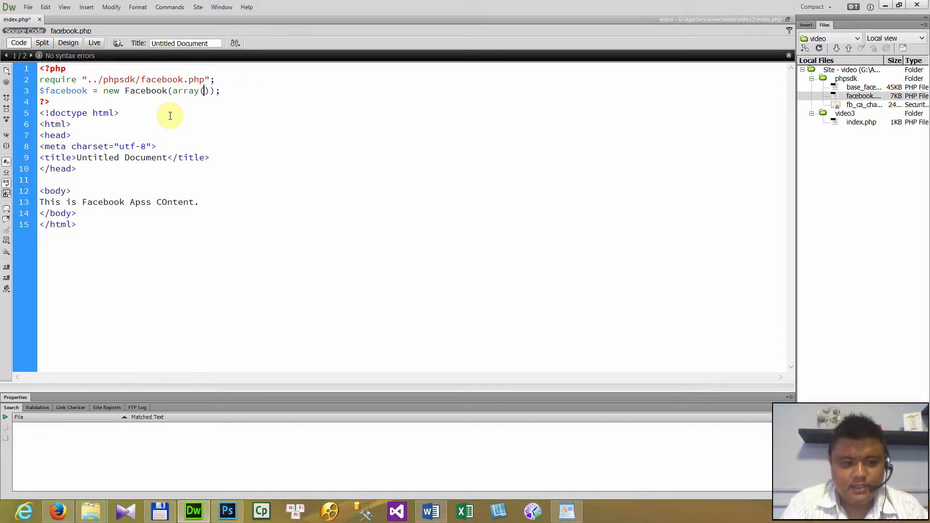
pyautogui.press('Return')
pyautogui.press('Return')
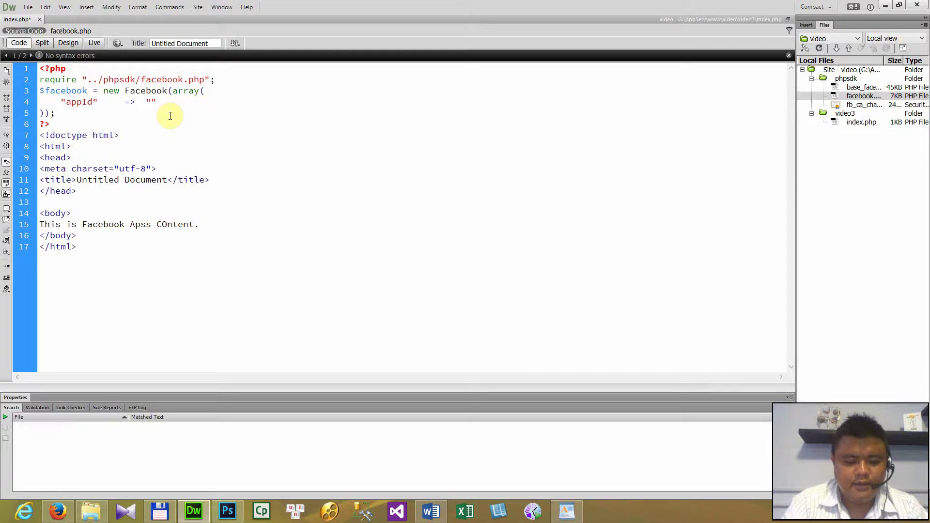
# - Add a "secret" entry with an empty string after "appId" in the Facebook array and save index.php
pyautogui.write(',')
pyautogui.press('Return')
pyautogui.write('""')
pyautogui.press('Left')
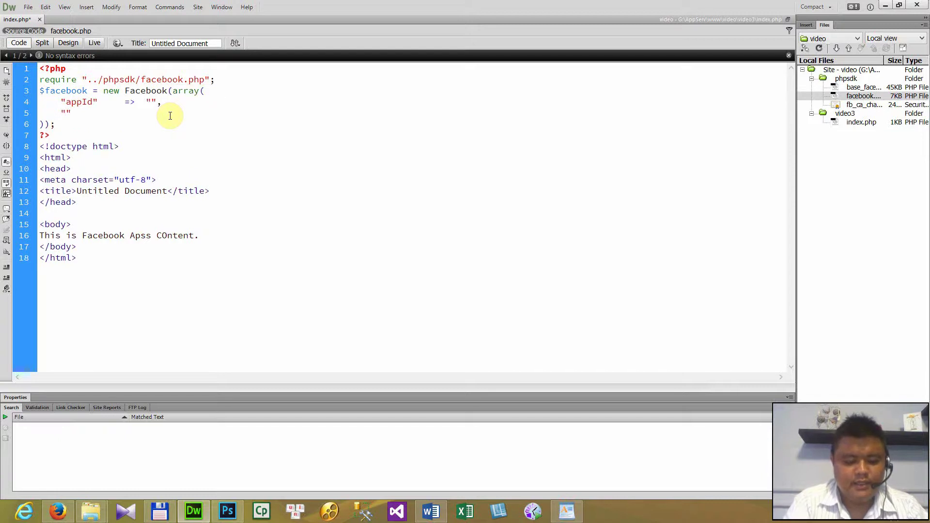
pyautogui.write('secret')
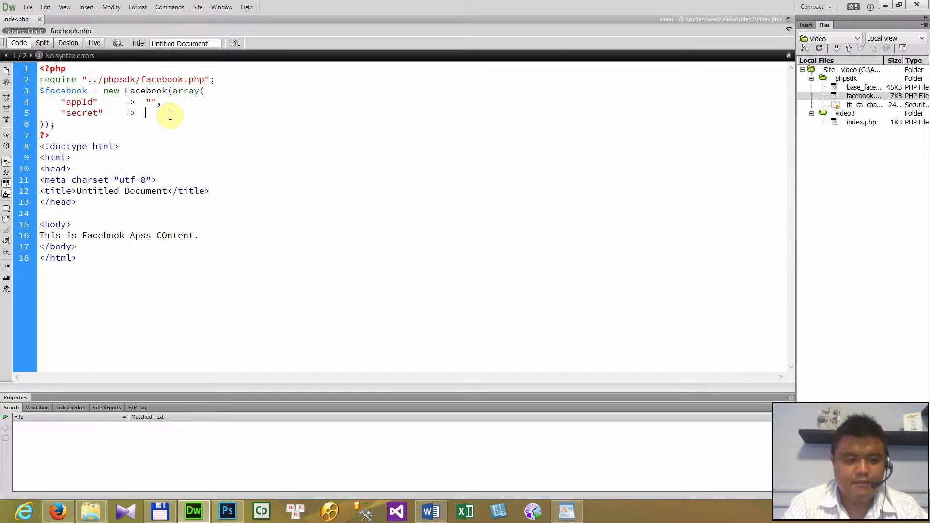
pyautogui.write('""')
# - Check the appId and secret lines against the code sample in the FACEBOOK APPLCATION API Word document
pyautogui.hotkey('alt', 'Tab')
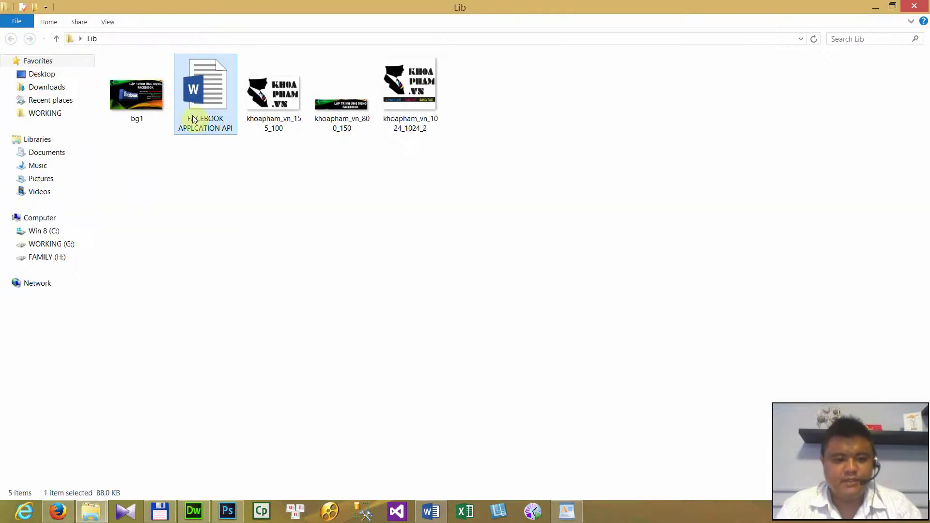
pyautogui.click(566, 511)
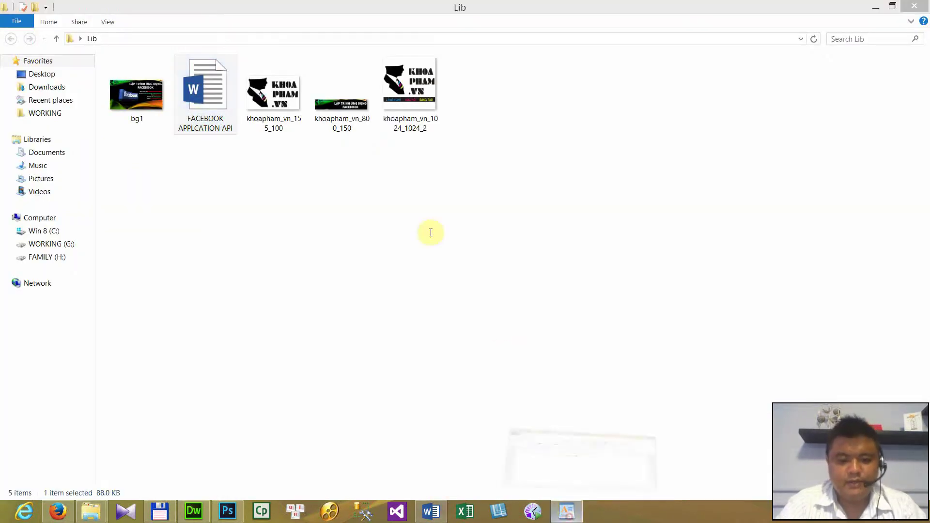
pyautogui.click(856, 189)
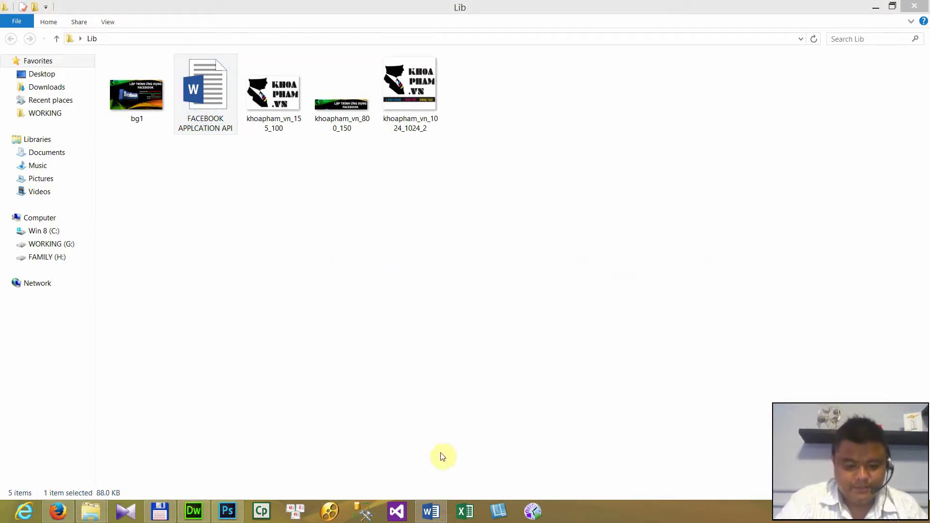
pyautogui.click(428, 511)
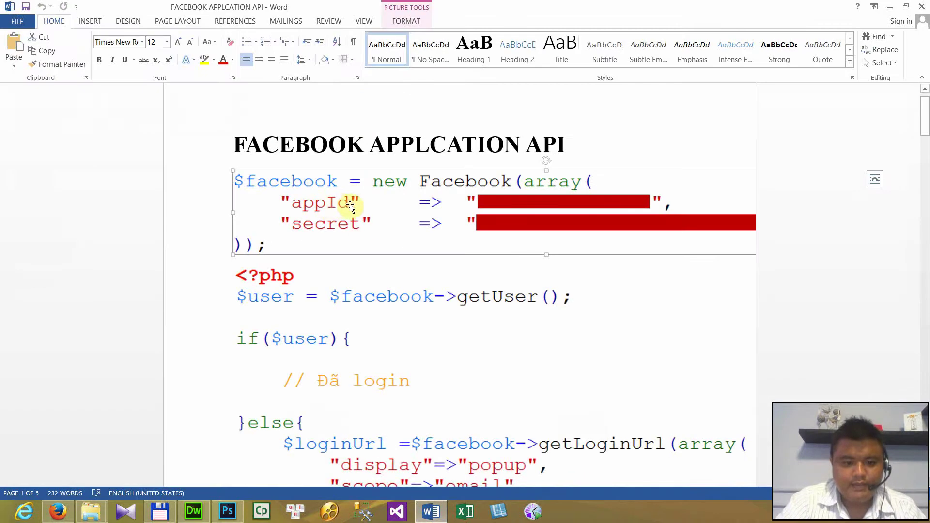
pyautogui.click(893, 7)
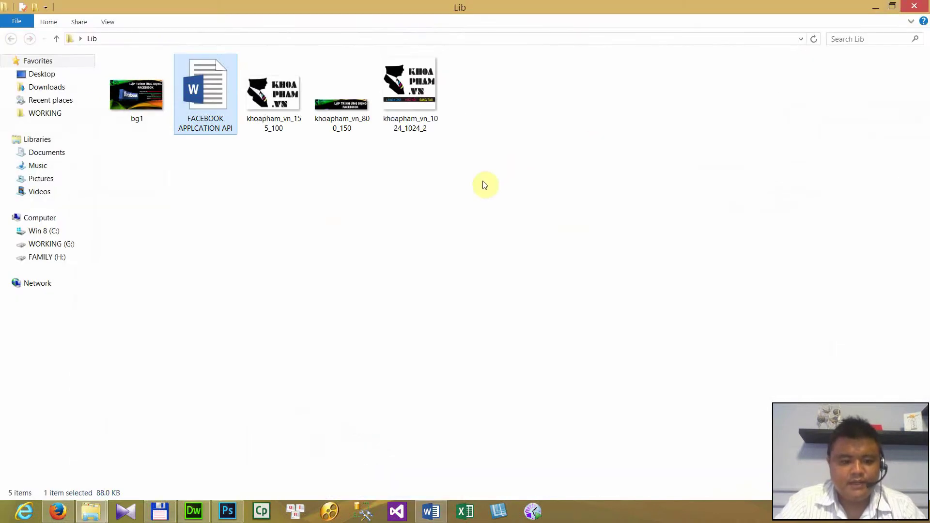
# - Copy the app ID from the Facebook app settings in Firefox and paste it between the "appId" quotes in Dreamweaver's index.php
pyautogui.click(193, 513)
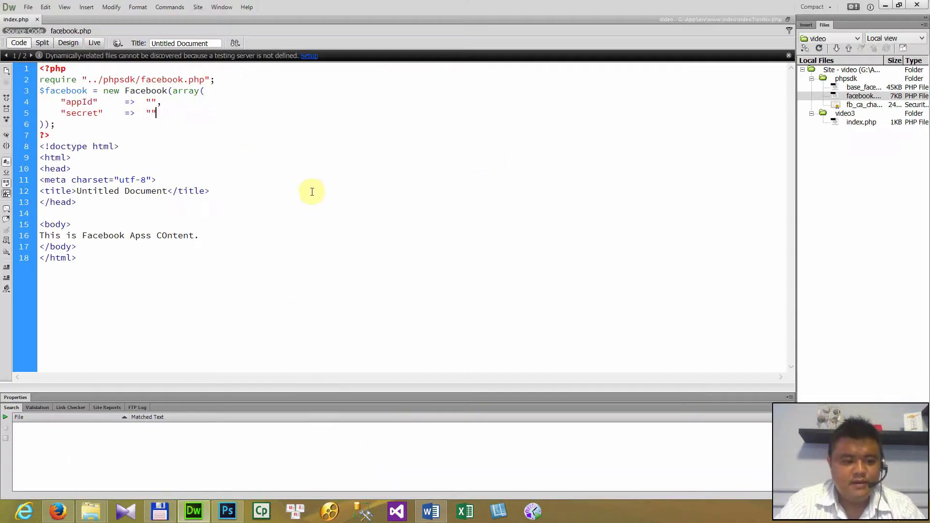
pyautogui.click(60, 499)
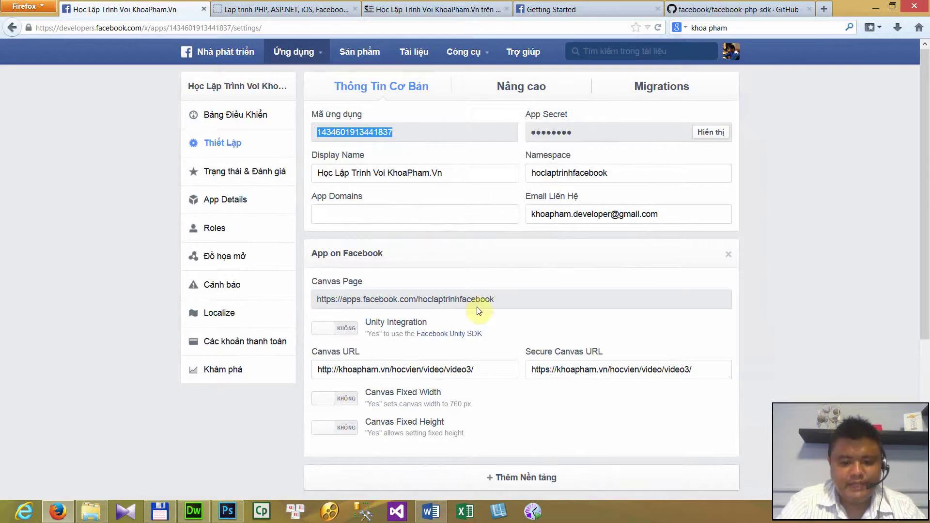
pyautogui.rightClick(364, 132)
pyautogui.click(389, 139)
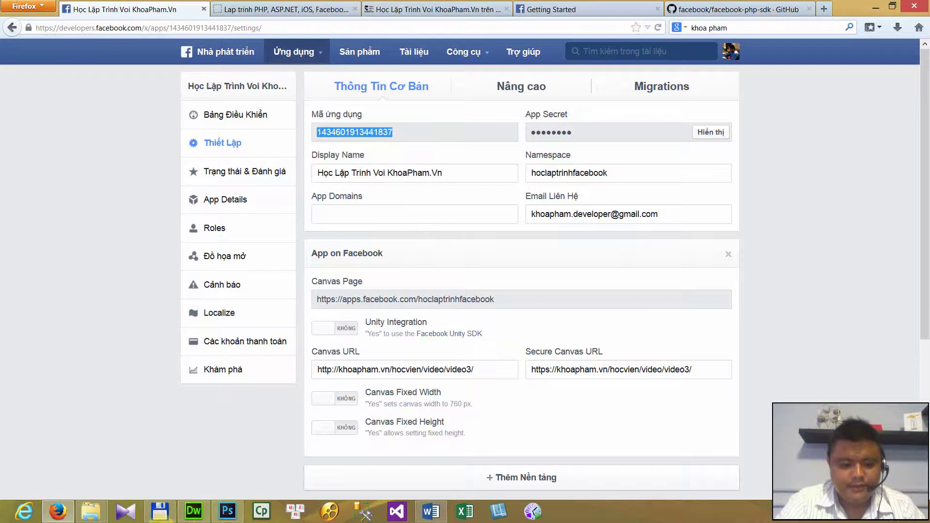
pyautogui.click(194, 511)
pyautogui.click(151, 102)
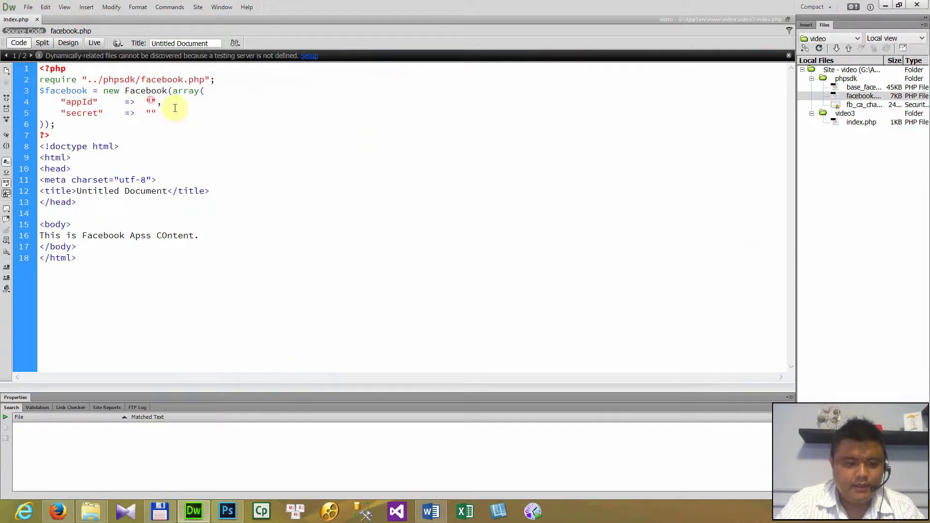
pyautogui.hotkey('ctrl', 'v')
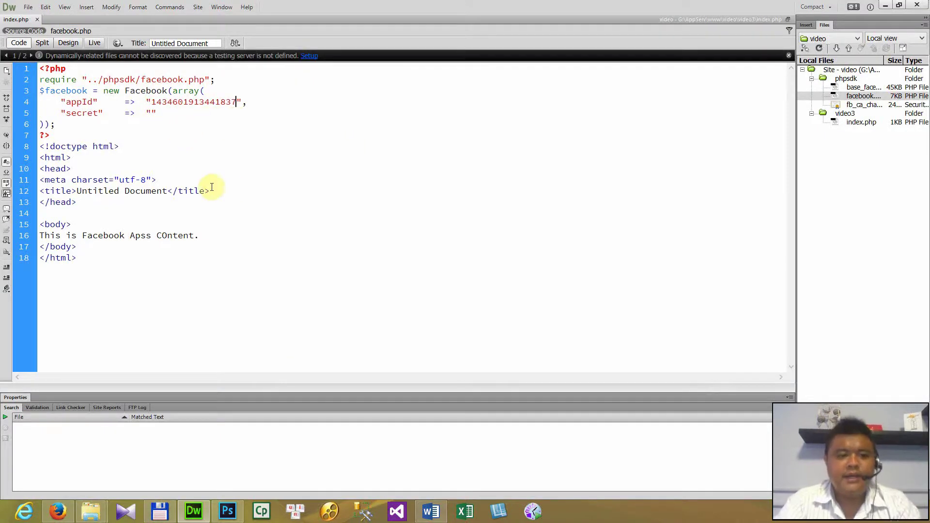
pyautogui.moveTo(101, 80); pyautogui.dragTo(145, 180)
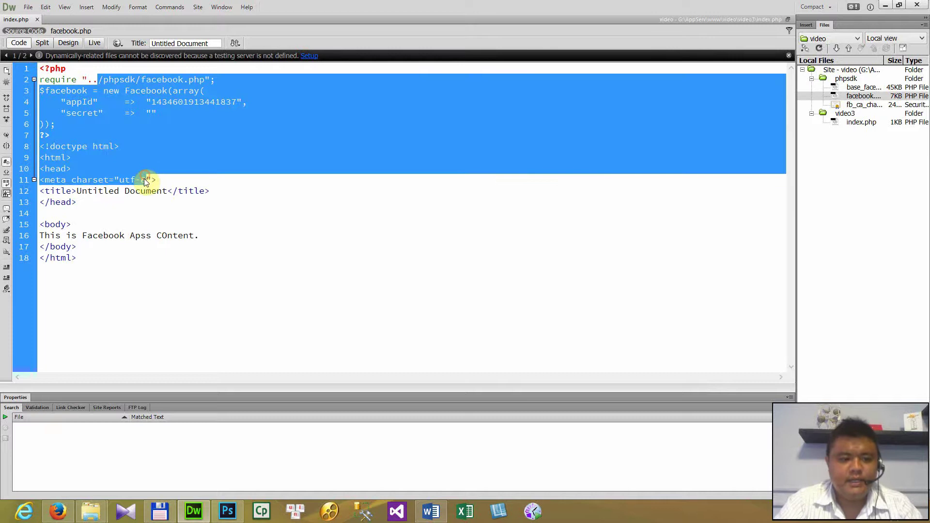
pyautogui.click(142, 207)
pyautogui.moveTo(109, 92); pyautogui.dragTo(111, 192)
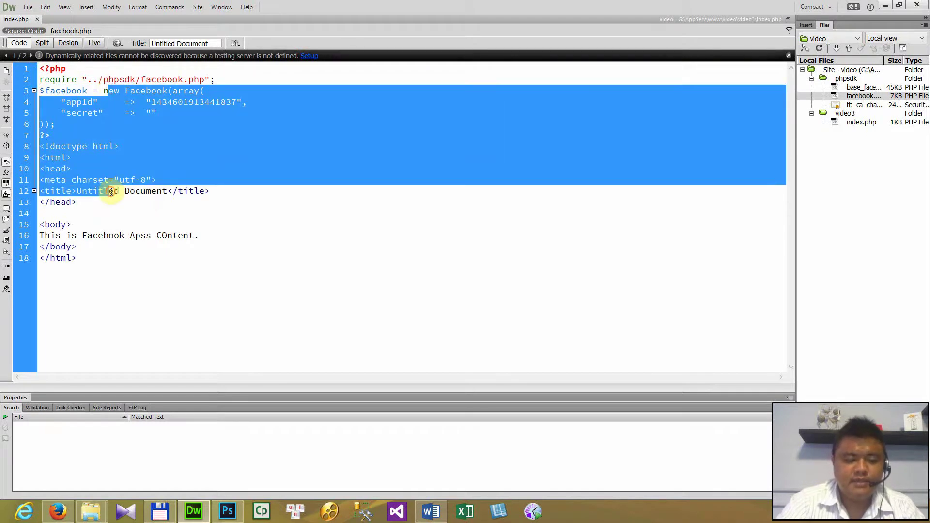
pyautogui.click(114, 194)
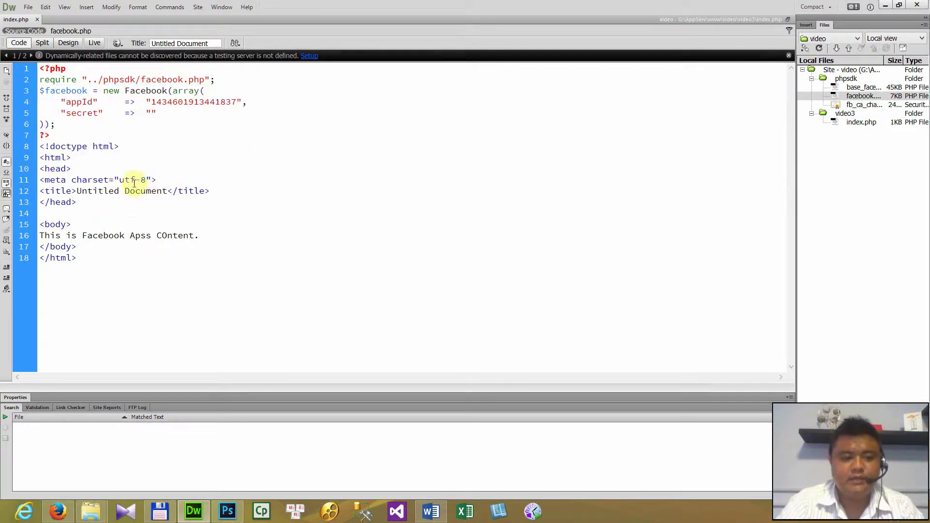
# - Switch to Firefox, reveal the App Secret in the Facebook app settings and copy its whole value
pyautogui.hotkey('alt', 'Tab')
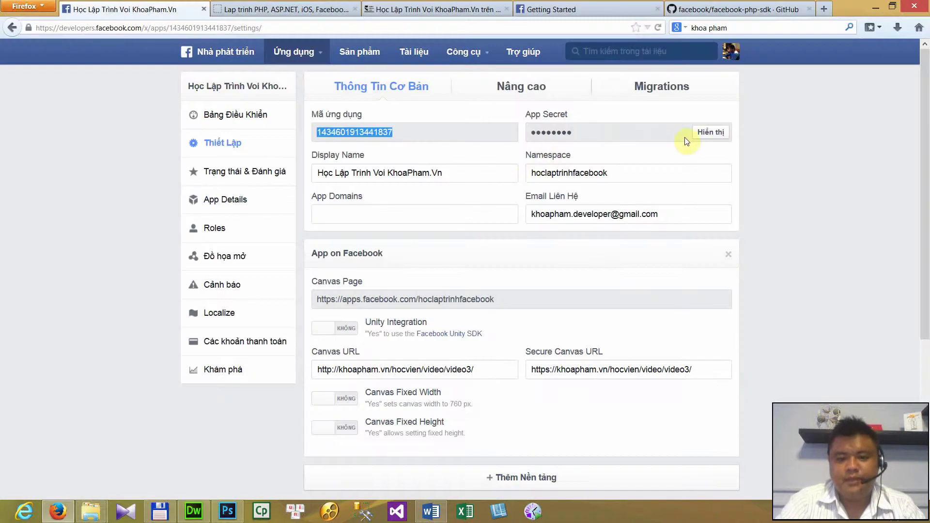
pyautogui.click(551, 131)
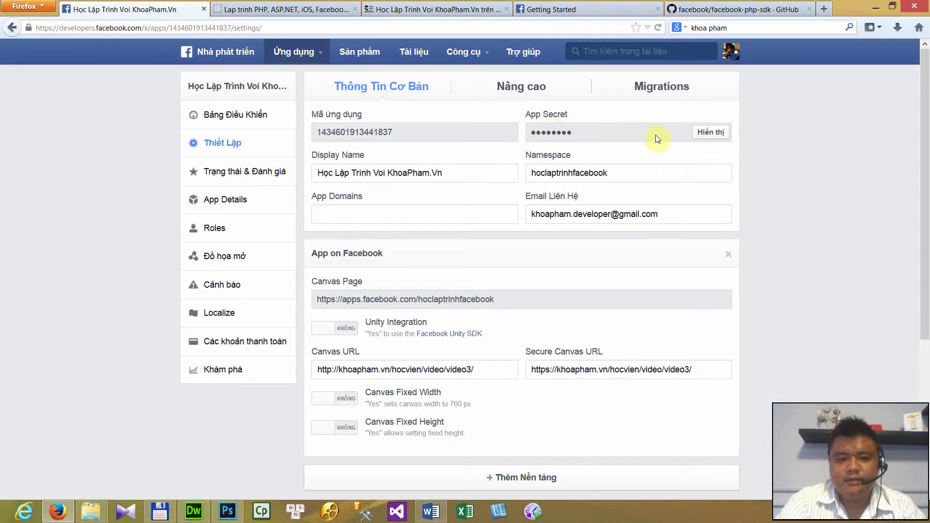
pyautogui.click(710, 132)
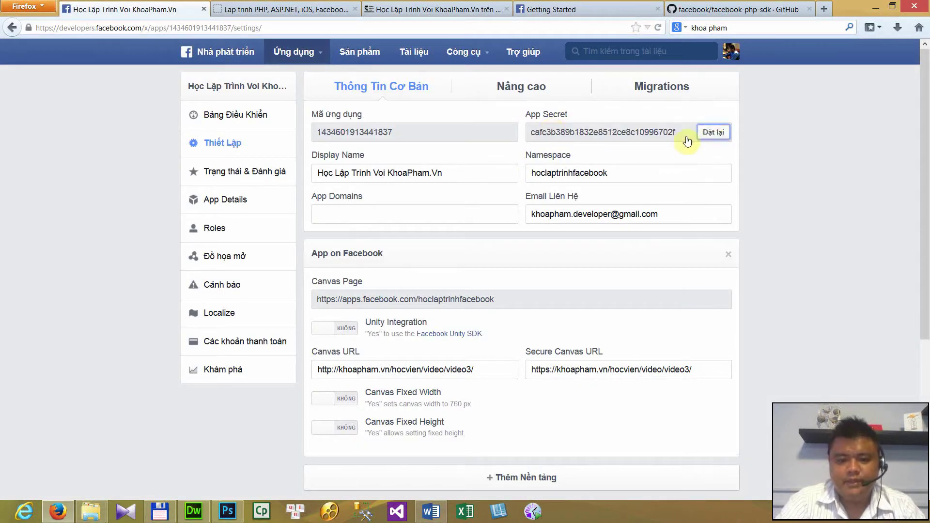
pyautogui.doubleClick(587, 132)
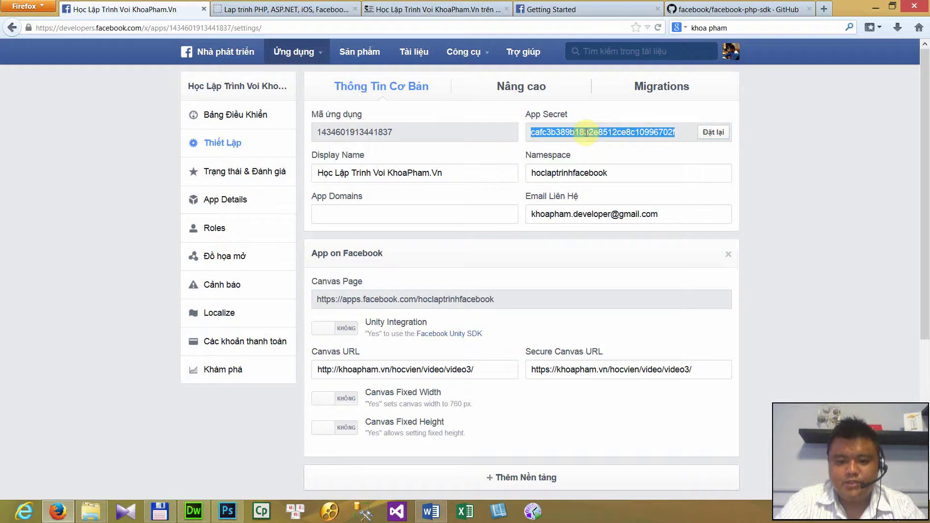
pyautogui.rightClick(586, 133)
pyautogui.click(630, 140)
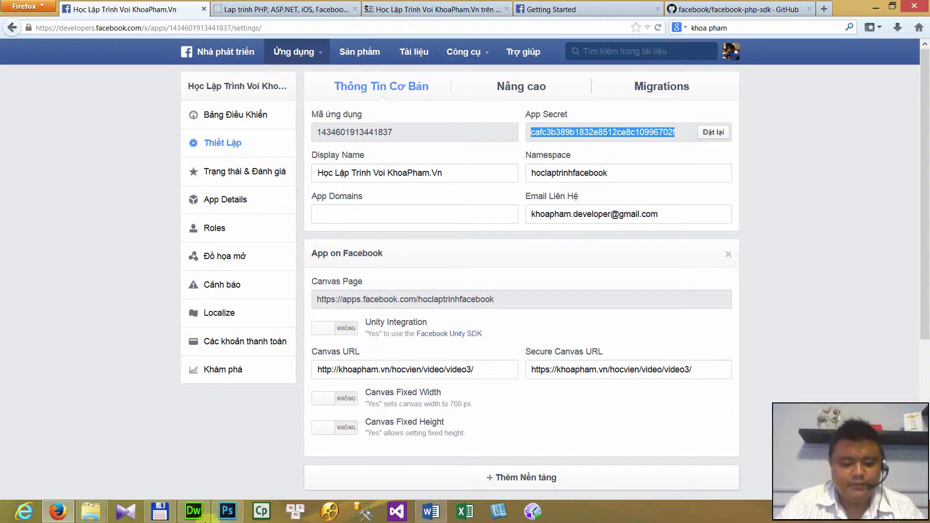
# - Switch to Dreamweaver, paste the app secret between the quotes of the "secret" entry and save index.php
pyautogui.click(194, 511)
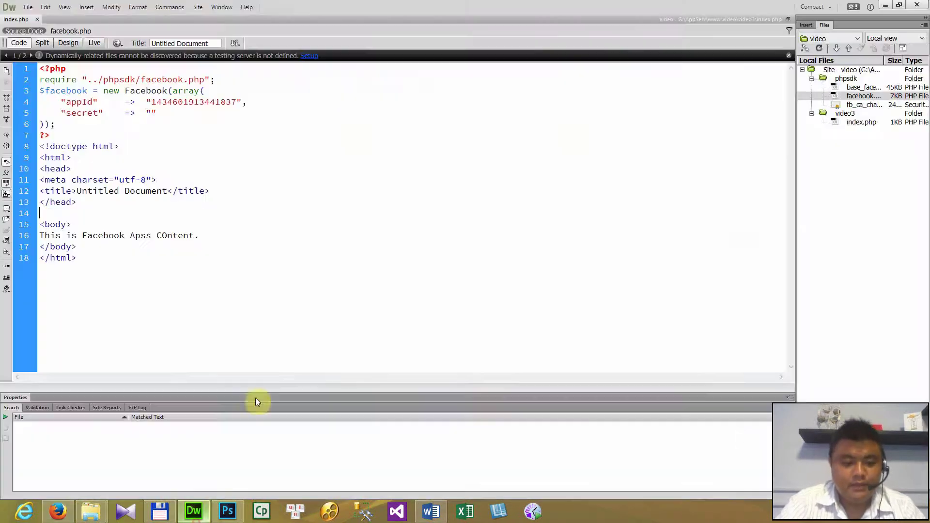
pyautogui.click(151, 114)
pyautogui.hotkey('ctrl', 'v')
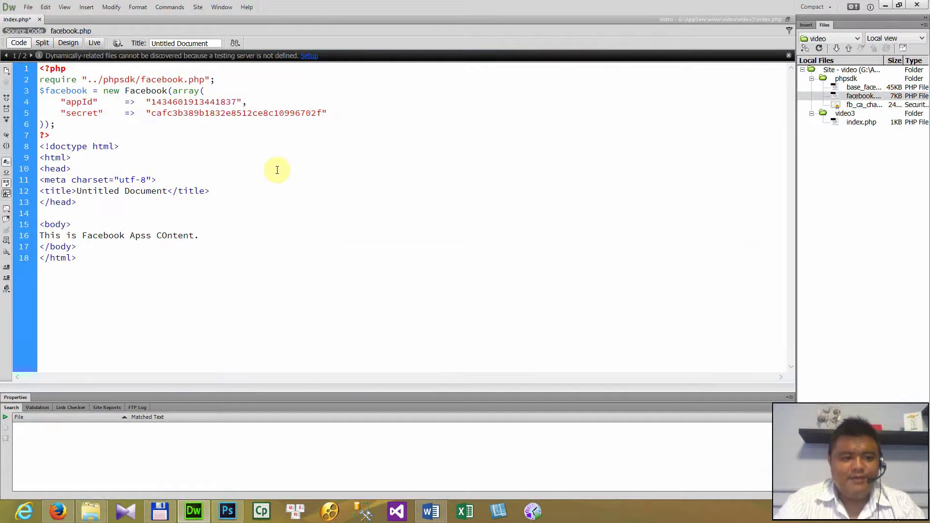
pyautogui.hotkey('ctrl', 's')
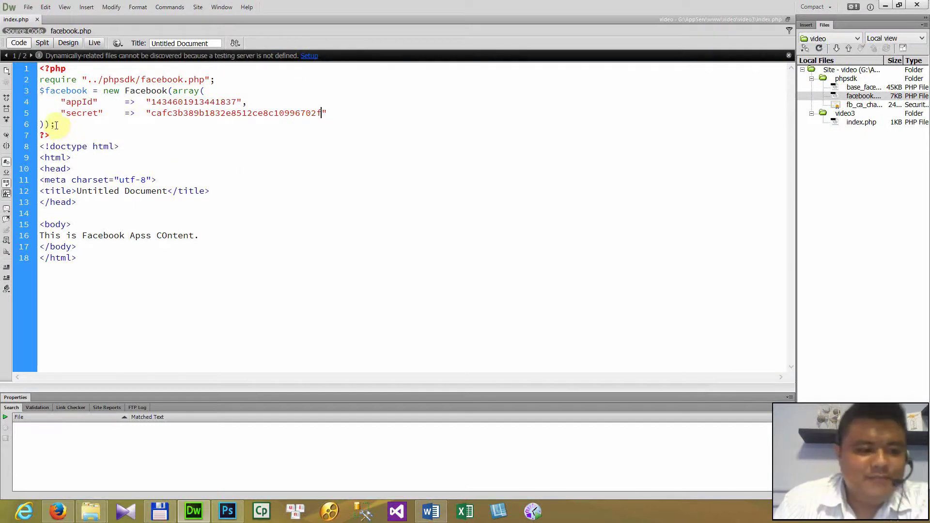
pyautogui.moveTo(57, 125); pyautogui.dragTo(37, 94)
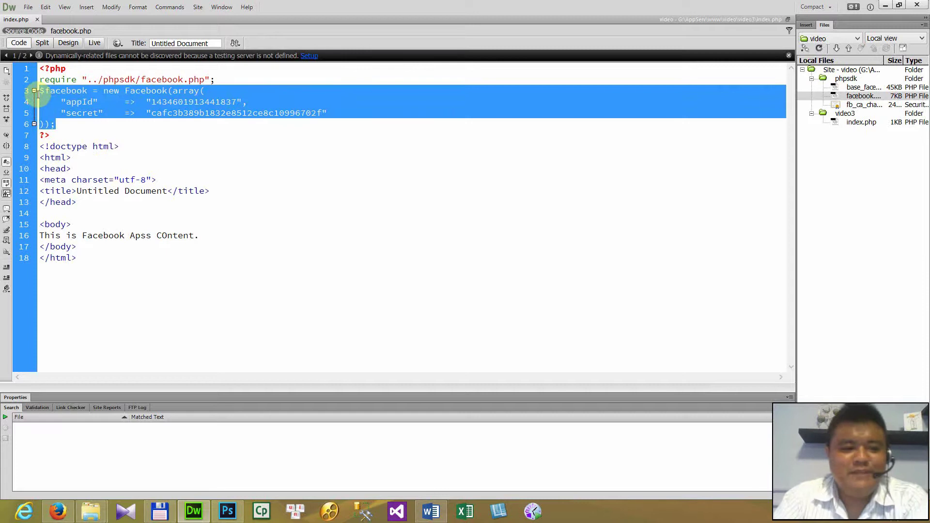
pyautogui.click(78, 125)
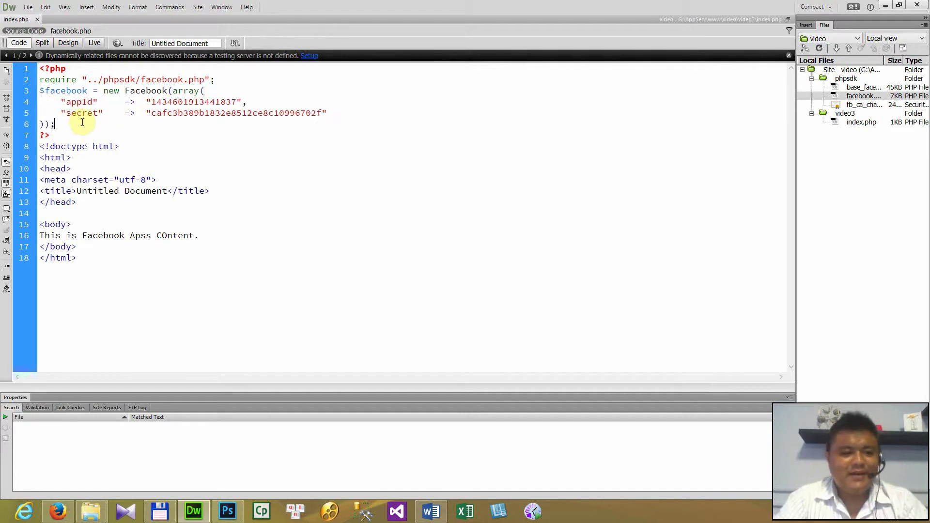
pyautogui.moveTo(55, 80); pyautogui.dragTo(53, 135)
# - Replace the text in the body with a div reading "Welcome to Facebook App", surrounded by blank lines
pyautogui.moveTo(224, 235); pyautogui.dragTo(8, 239)
pyautogui.press('Return')
pyautogui.press('Return')
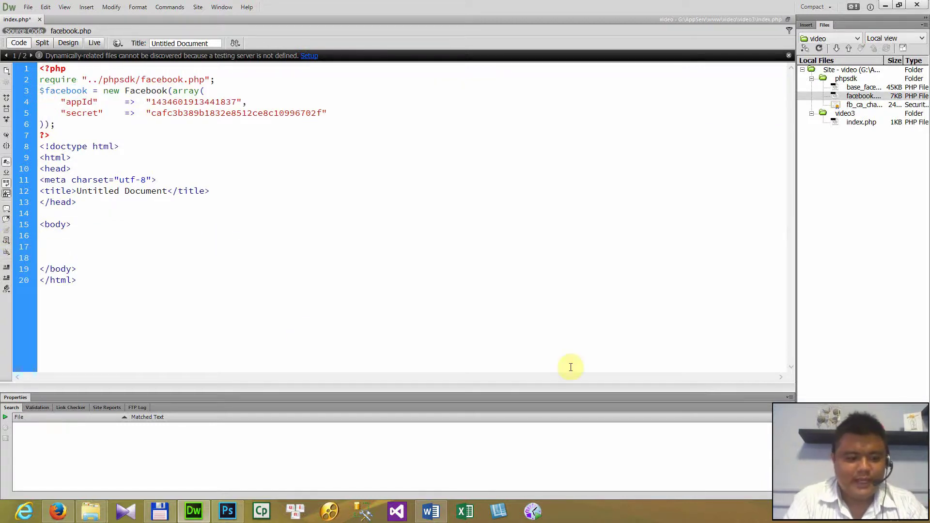
pyautogui.write('<div >')
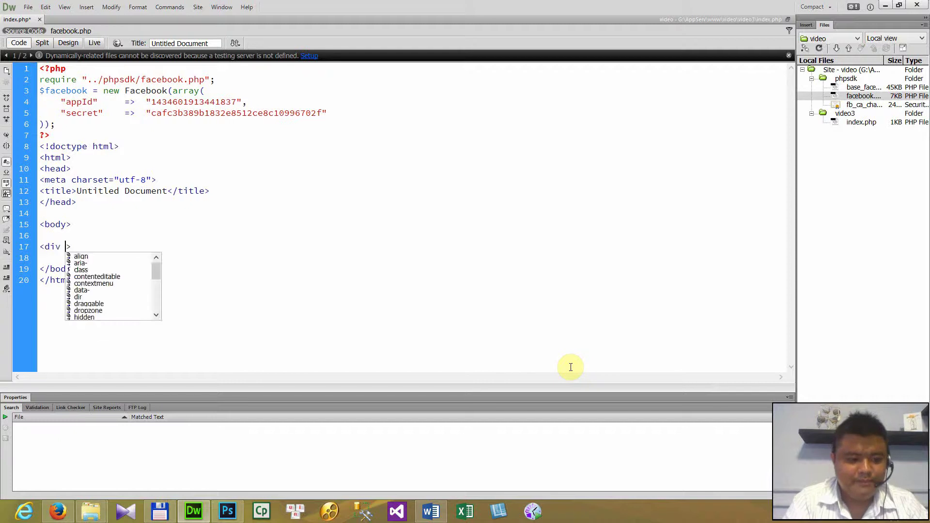
pyautogui.press('BackSpace')
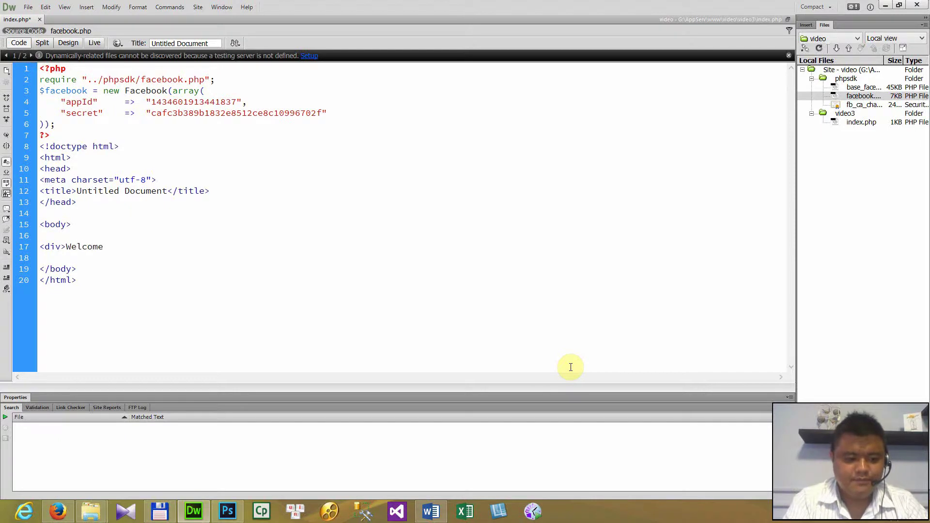
pyautogui.write('Facebook App')
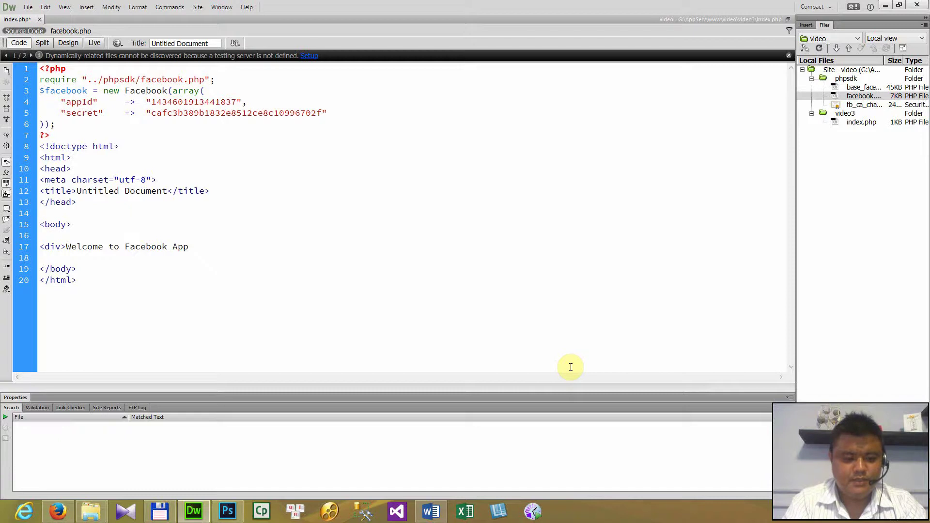
pyautogui.write('</')
# - Begin a second div in the body, one blank line below the welcome div
pyautogui.press('Return')
pyautogui.press('Return')
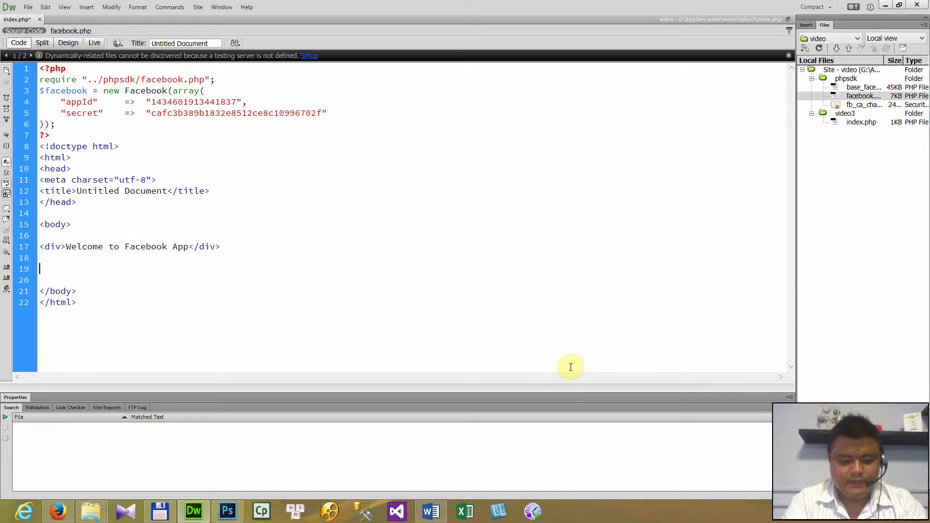
pyautogui.write('<>div>')
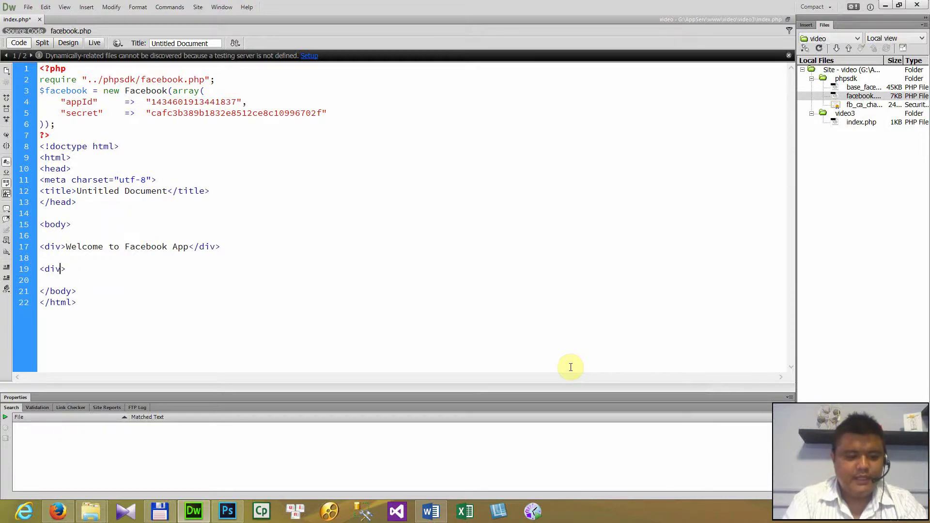